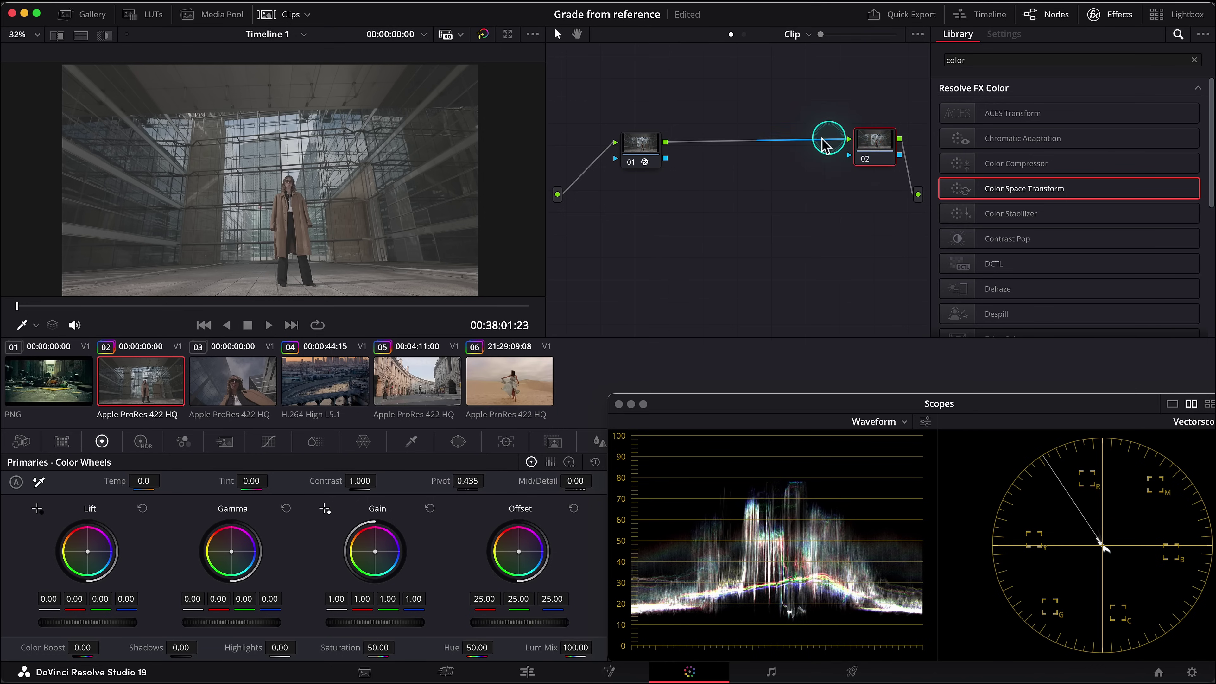
Set node 01's Color Space Transform input color space to Canon Cinema Gamut and input gamma to Canon Log 3.
left_click(644, 144)
left_click(1070, 137)
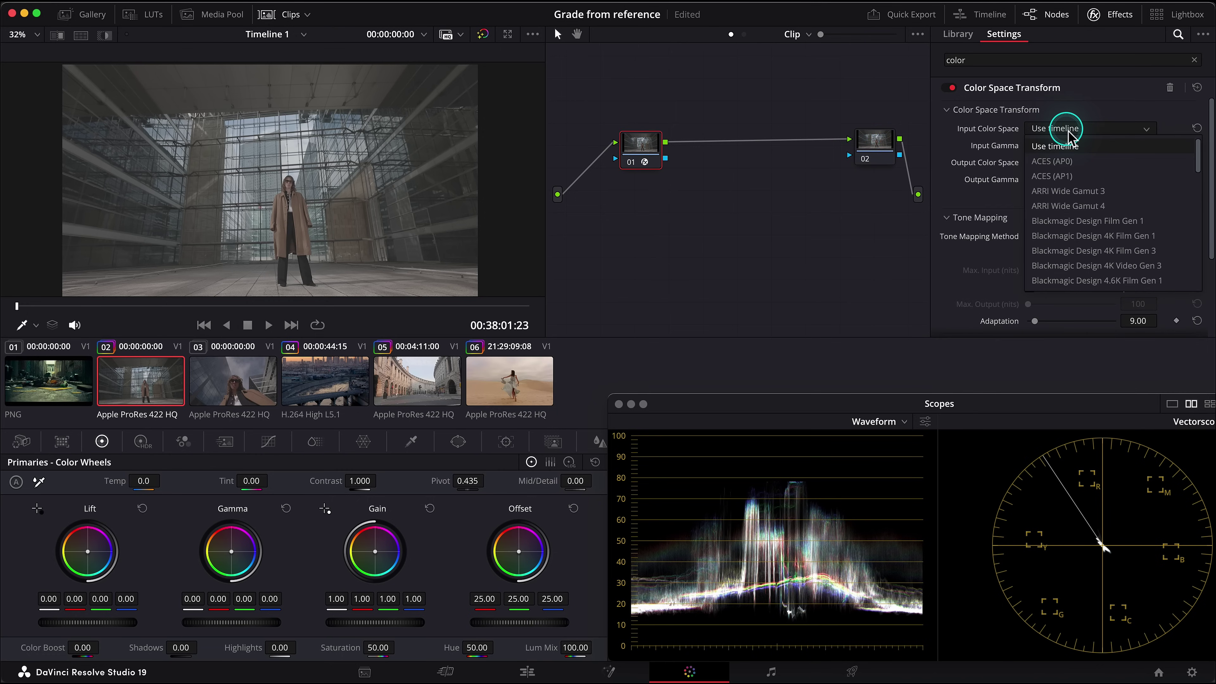
scroll(1071, 139, "down", 3)
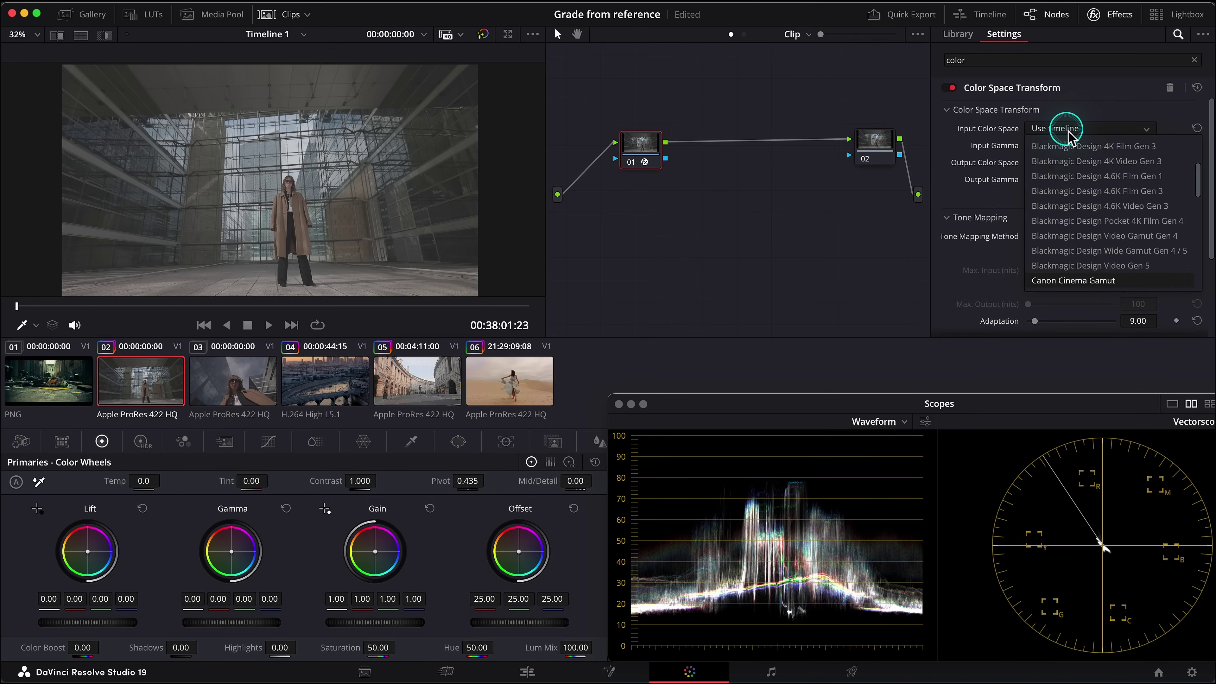
left_click(1087, 280)
left_click(1080, 145)
scroll(1080, 259, "down", 5)
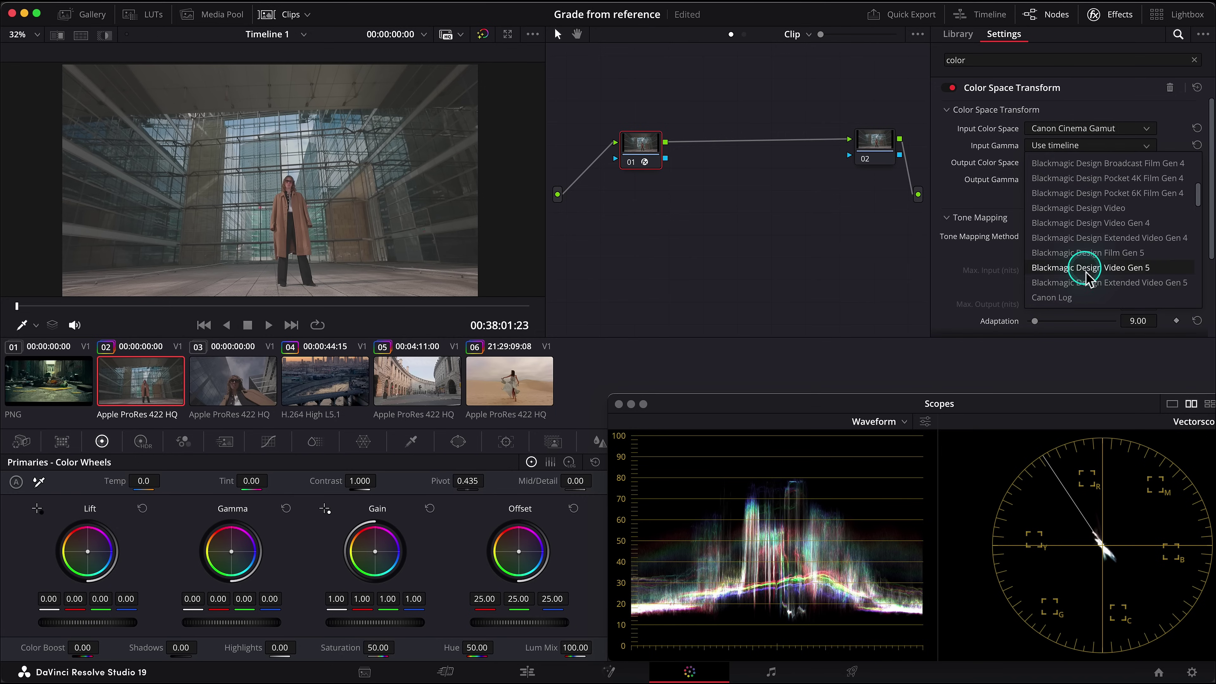
scroll(1079, 282, "down", 2)
left_click(1080, 282)
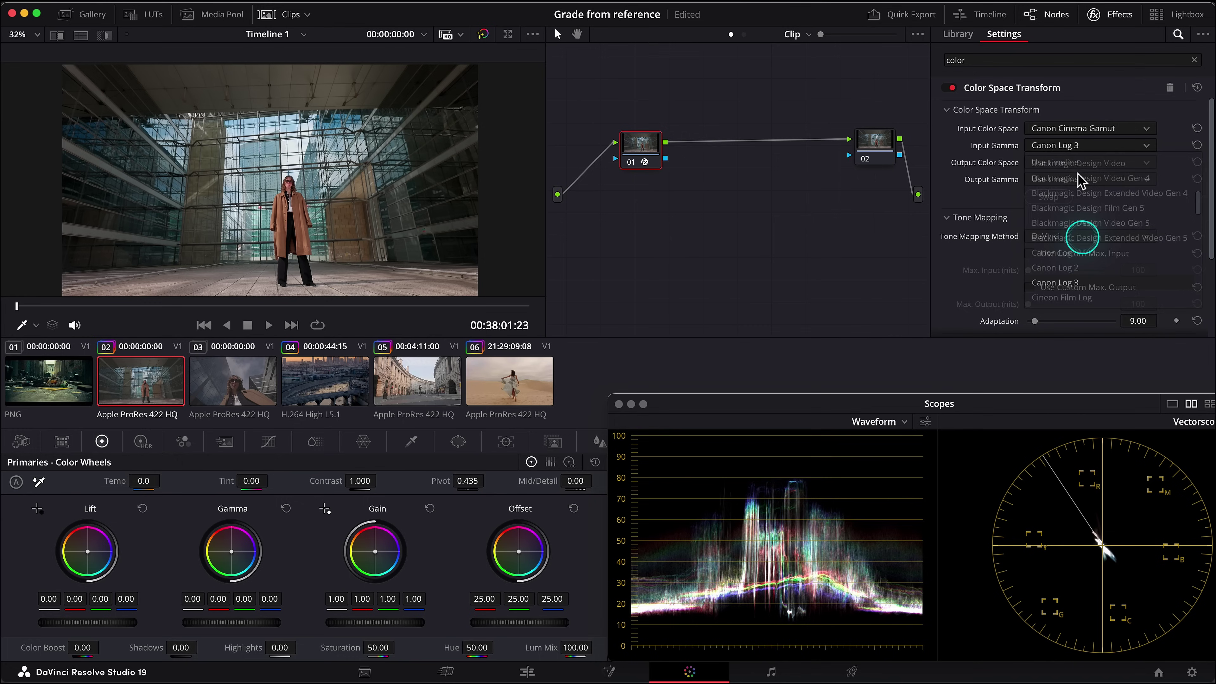
Set the transform's output color space to DaVinci Wide Gamut and output gamma to DaVinci Intermediate.
left_click(1083, 166)
scroll(1078, 236, "down", 3)
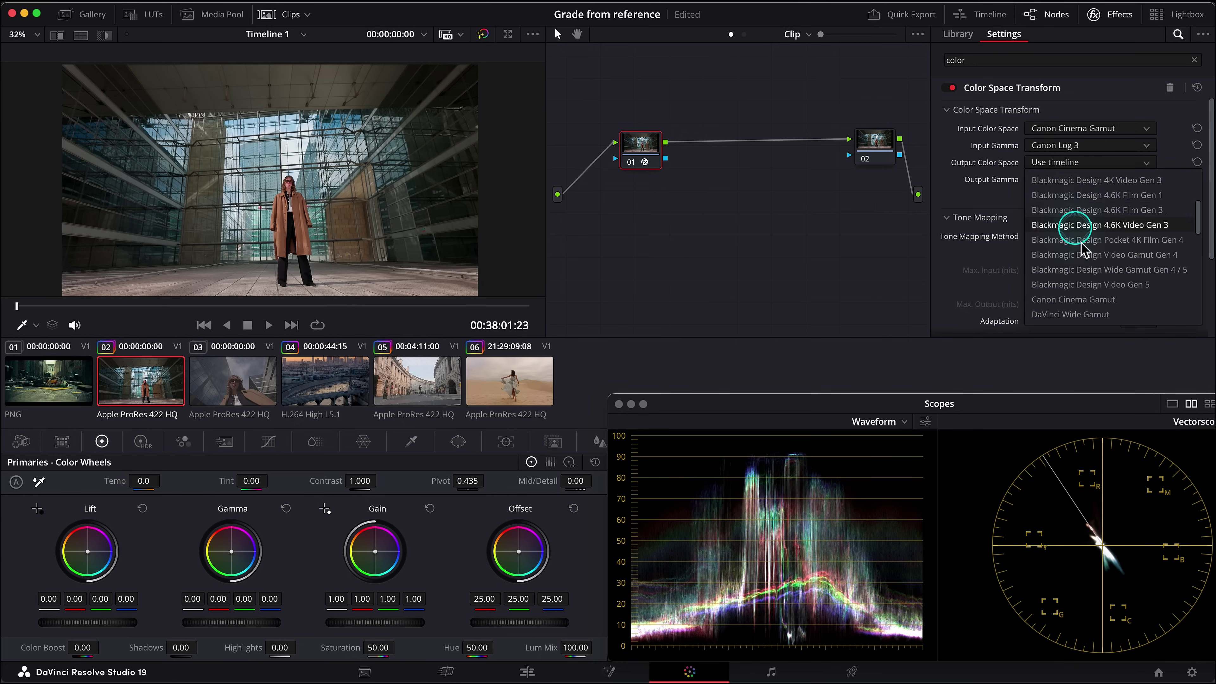
left_click(1095, 311)
left_click(1093, 181)
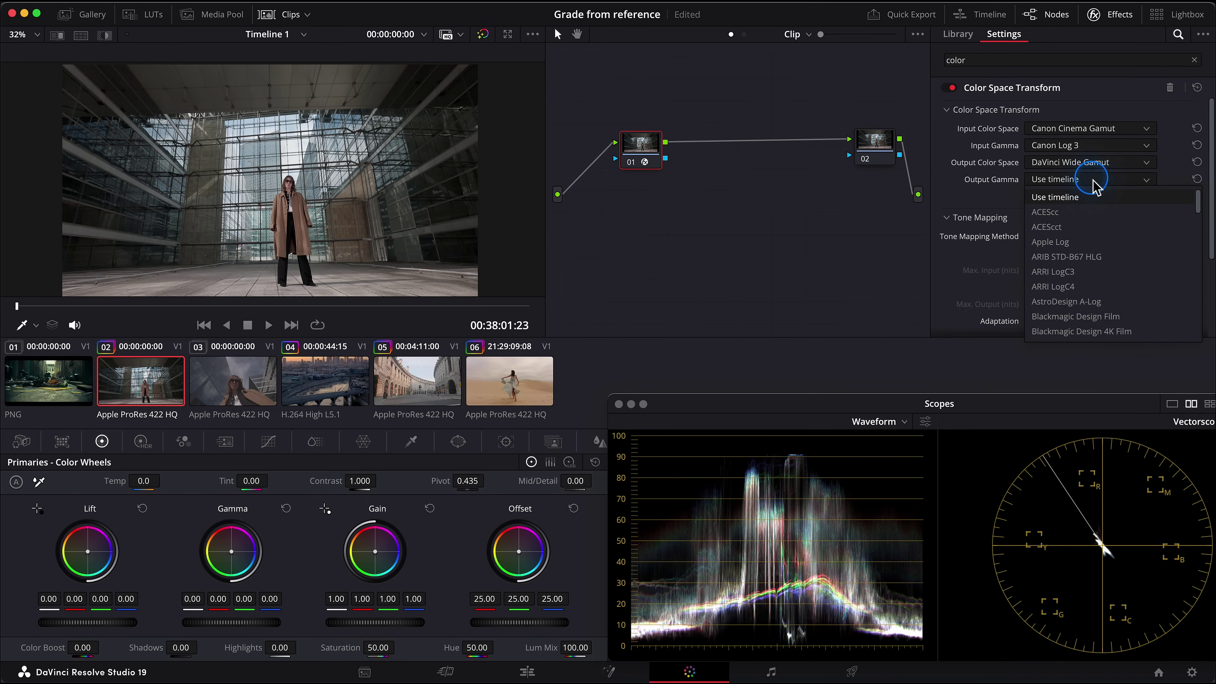
scroll(1072, 288, "down", 5)
left_click(1077, 331)
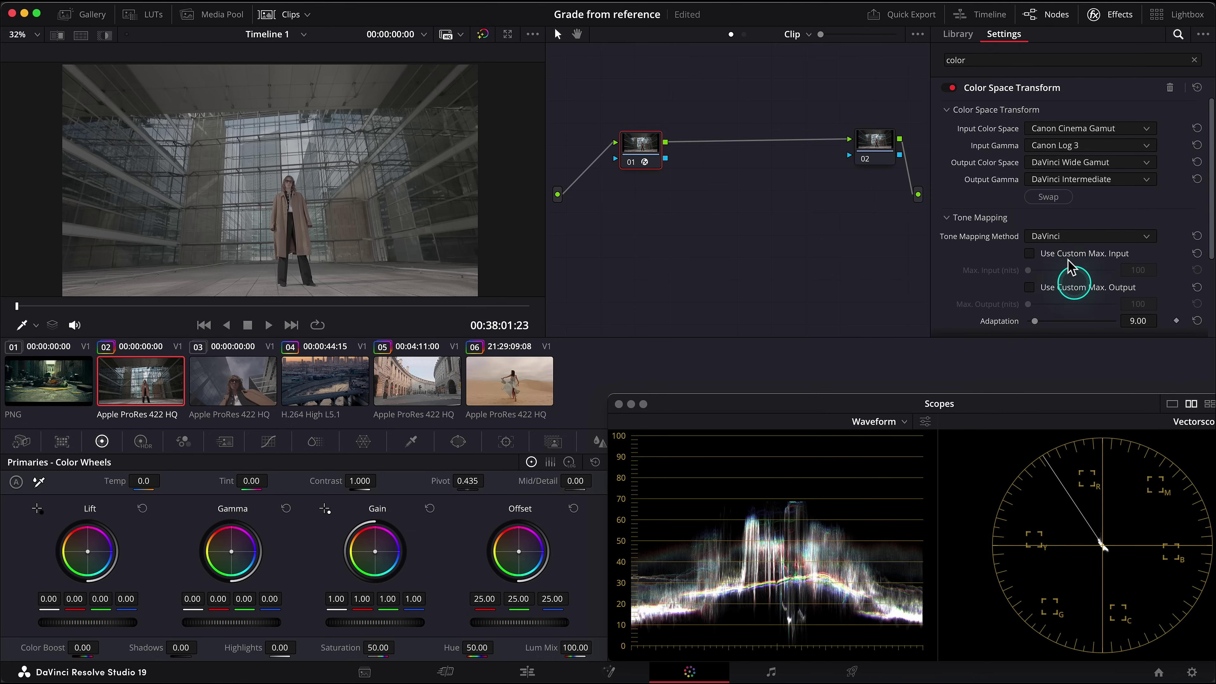
Copy the Color Space Transform from node 01 to node 02 and swap its input and output settings.
left_click_drag(644, 157, 642, 154)
left_click(875, 153)
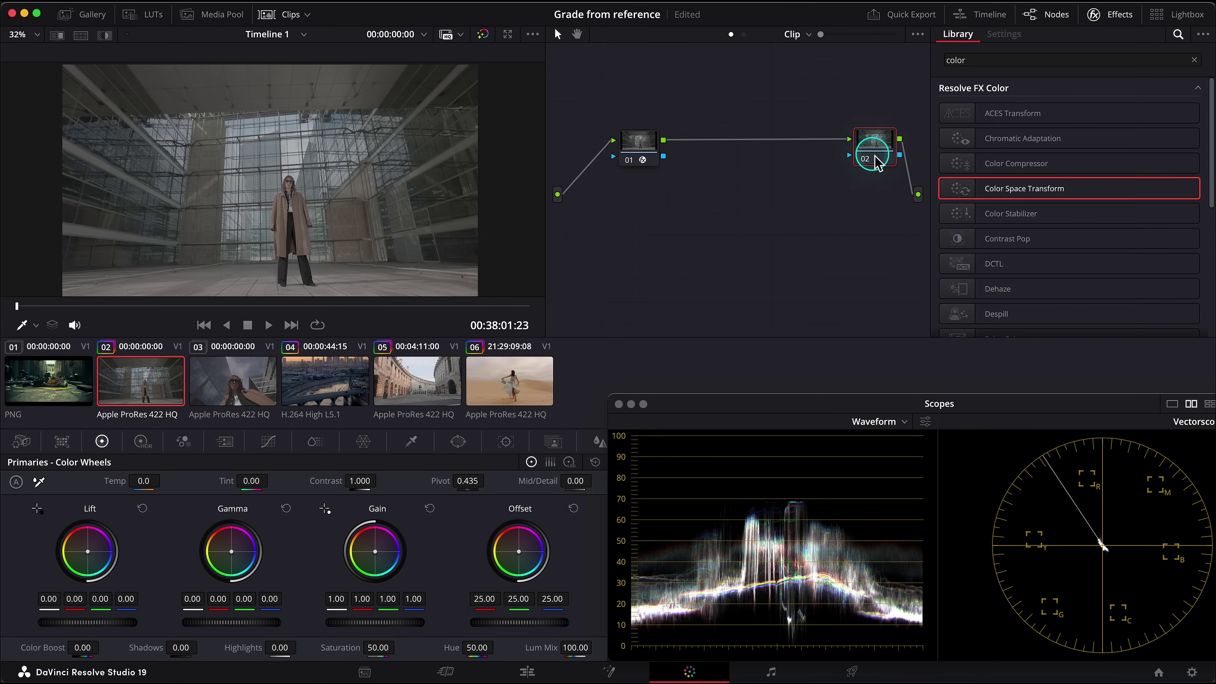
left_click_drag(876, 161, 880, 149)
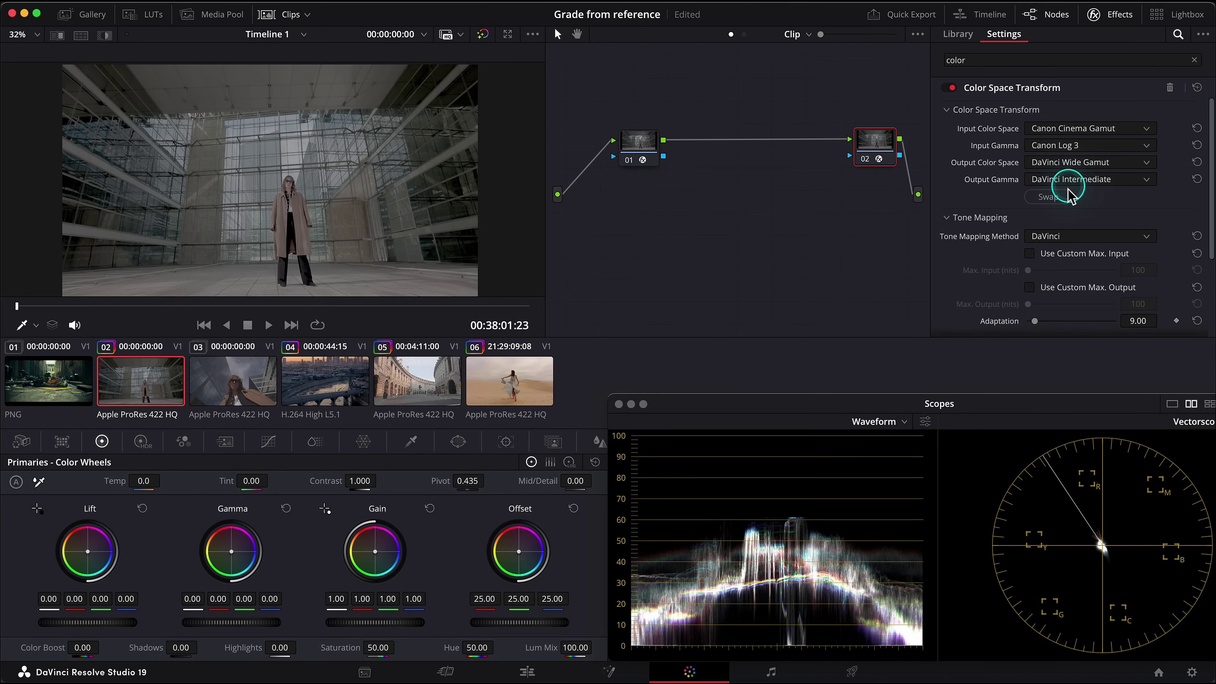
left_click(1047, 197)
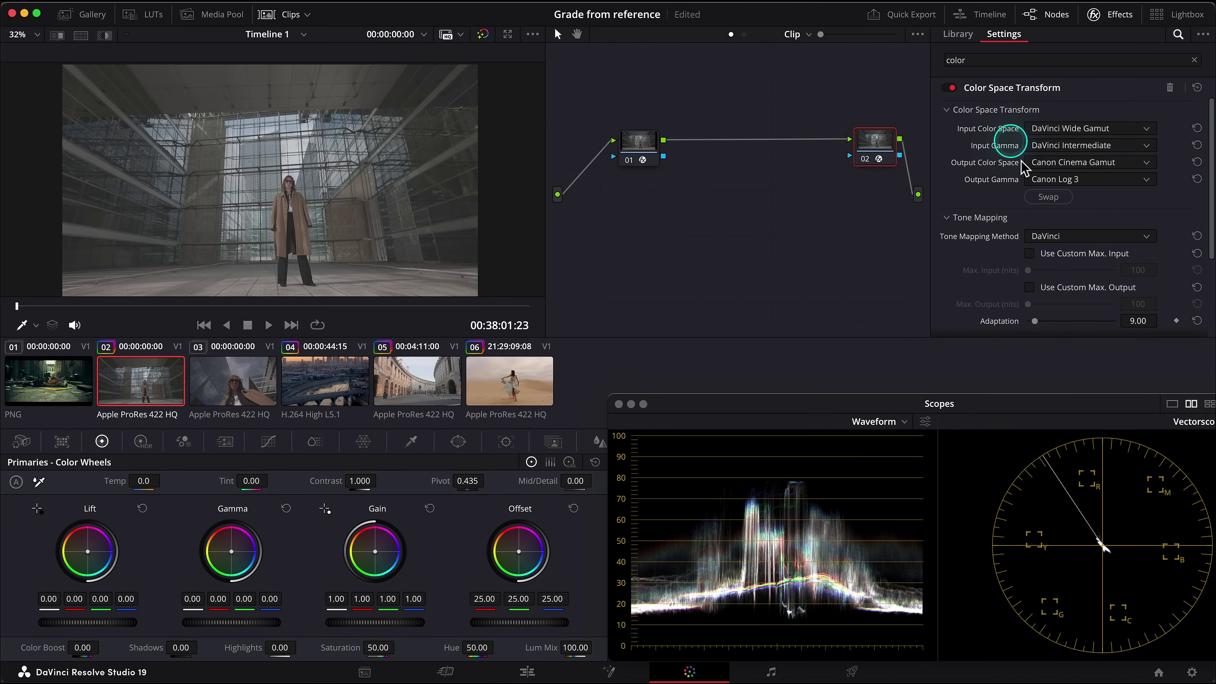
Set node 02's output color space to Rec.709 and its output gamma to Gamma 2.2.
left_click(1064, 166)
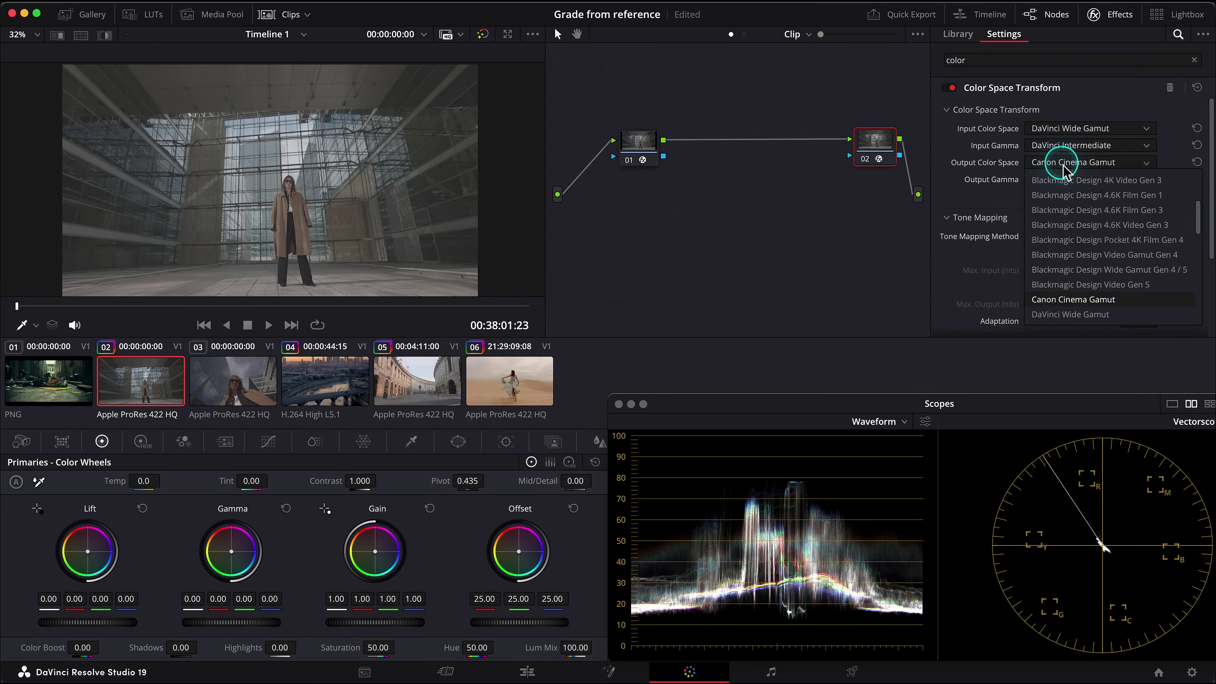
scroll(1072, 279, "down", 5)
left_click(1063, 312)
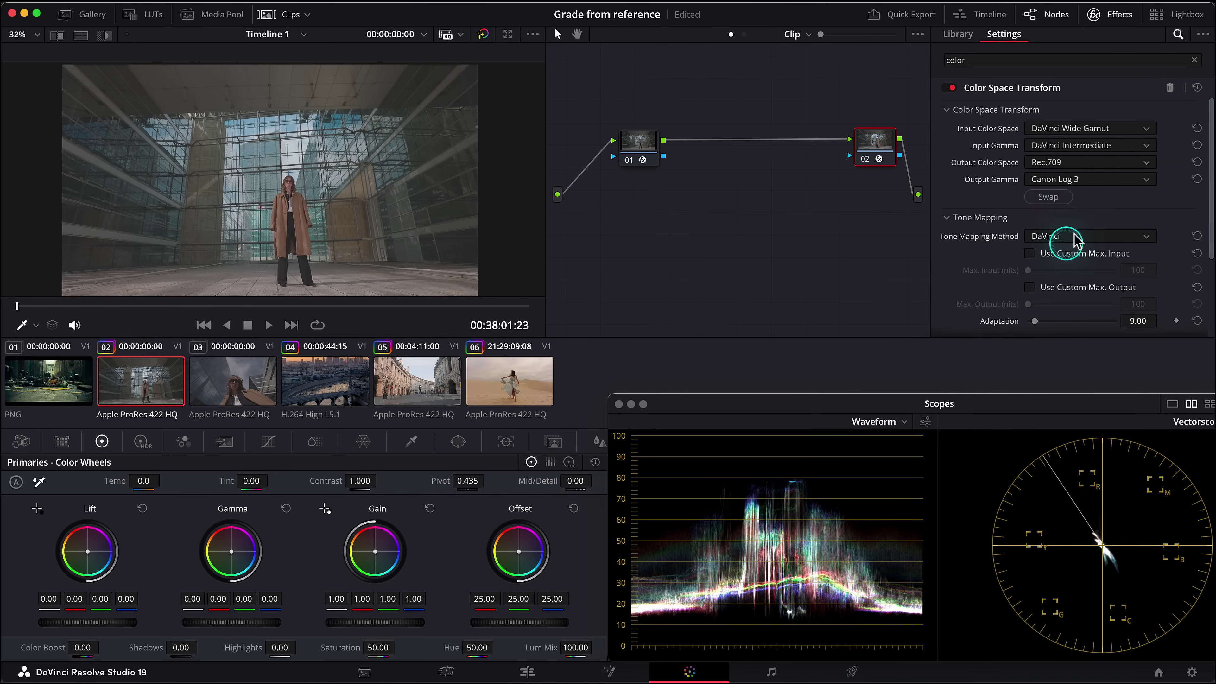
left_click(1063, 179)
scroll(1070, 201, "down", 3)
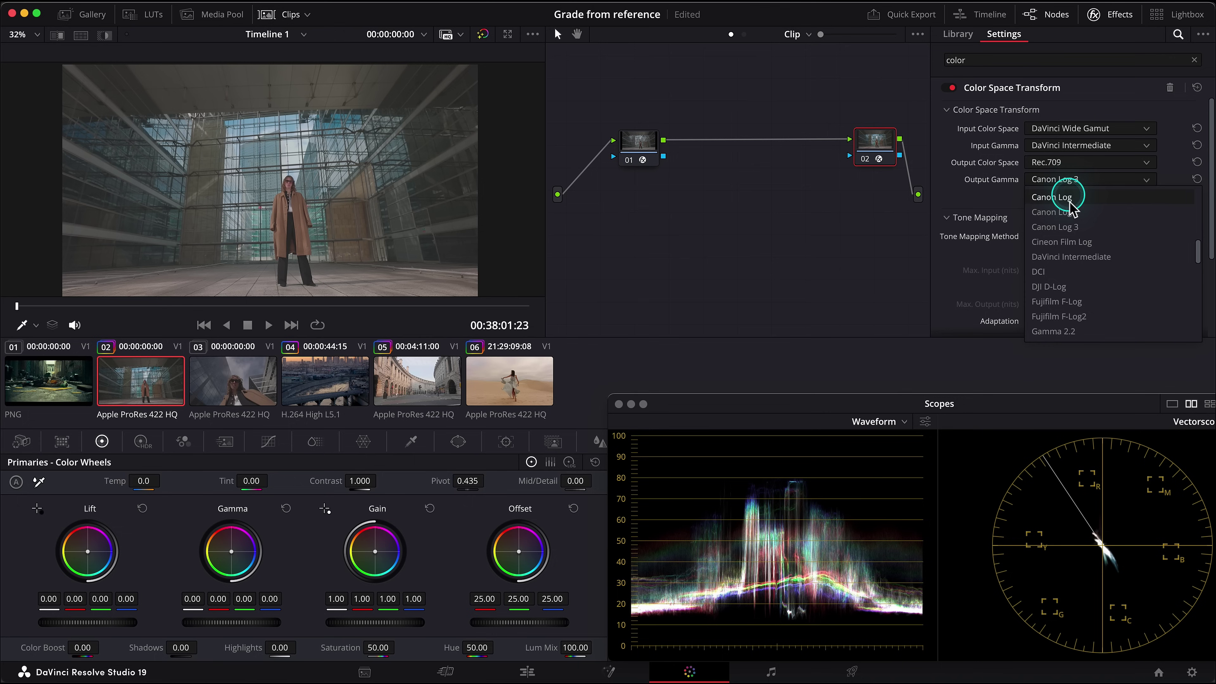
left_click(1079, 332)
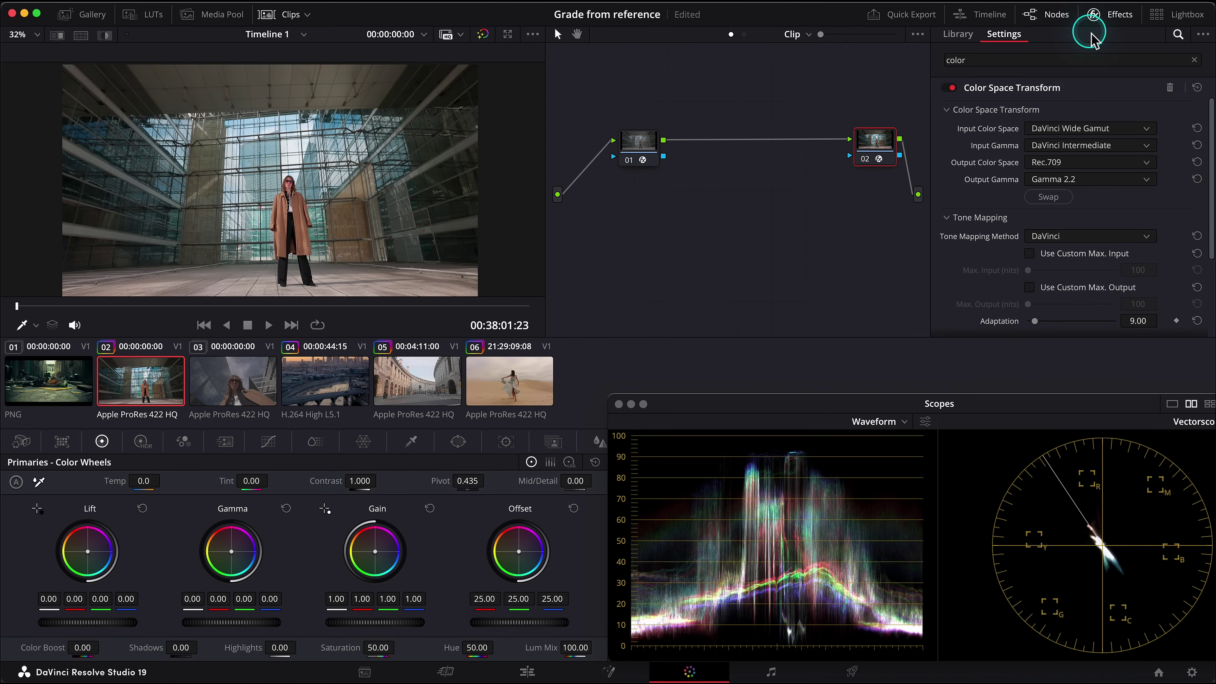
Close the effects browser and move the two transform nodes farther apart in the node graph.
left_click(1119, 15)
left_click(680, 152)
left_click_drag(679, 153, 673, 153)
left_click_drag(934, 140, 1013, 157)
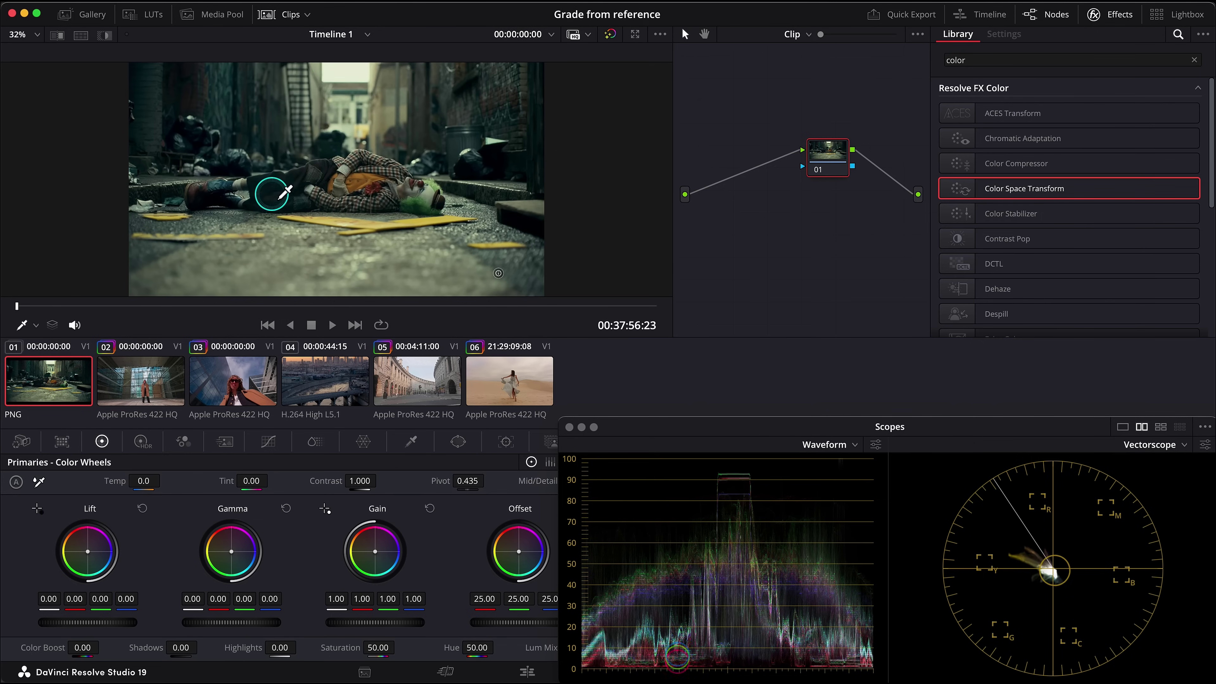
Switch the node graph from clip level to timeline level and select node 01.
left_click(794, 35)
left_click(805, 68)
left_click(799, 152)
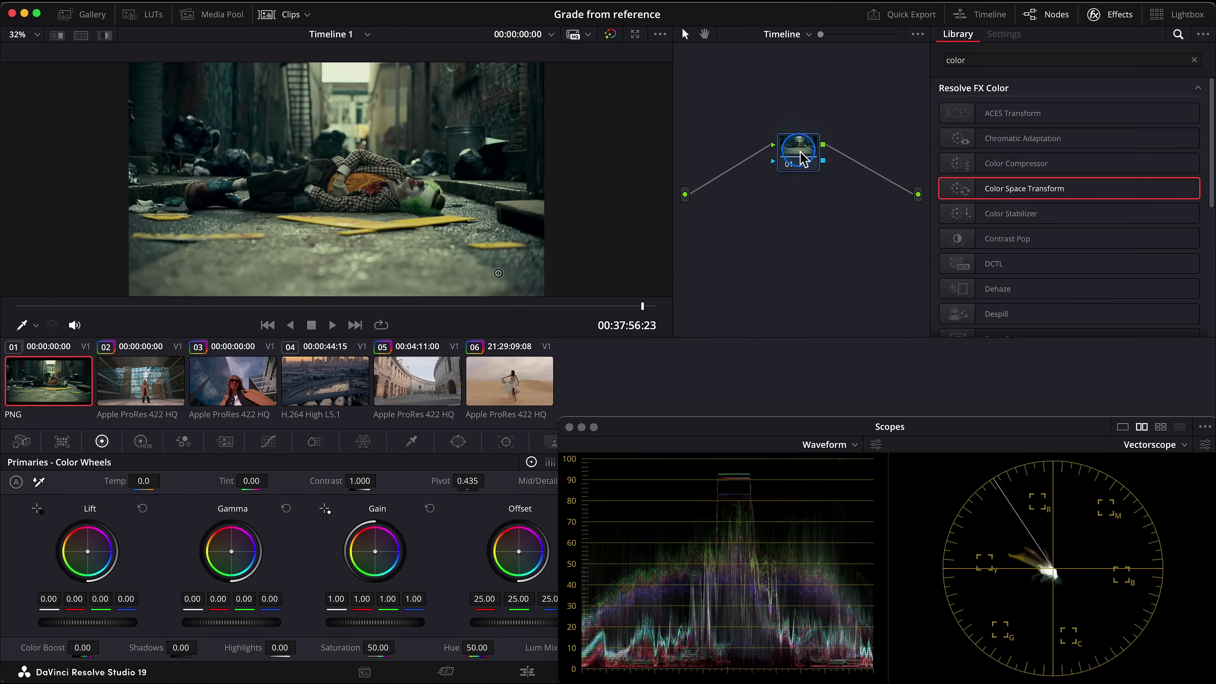
Apply the Exposure indicator LUT from the MY OWN Indicator folder to the timeline node and label it Exposure.
left_click(153, 19)
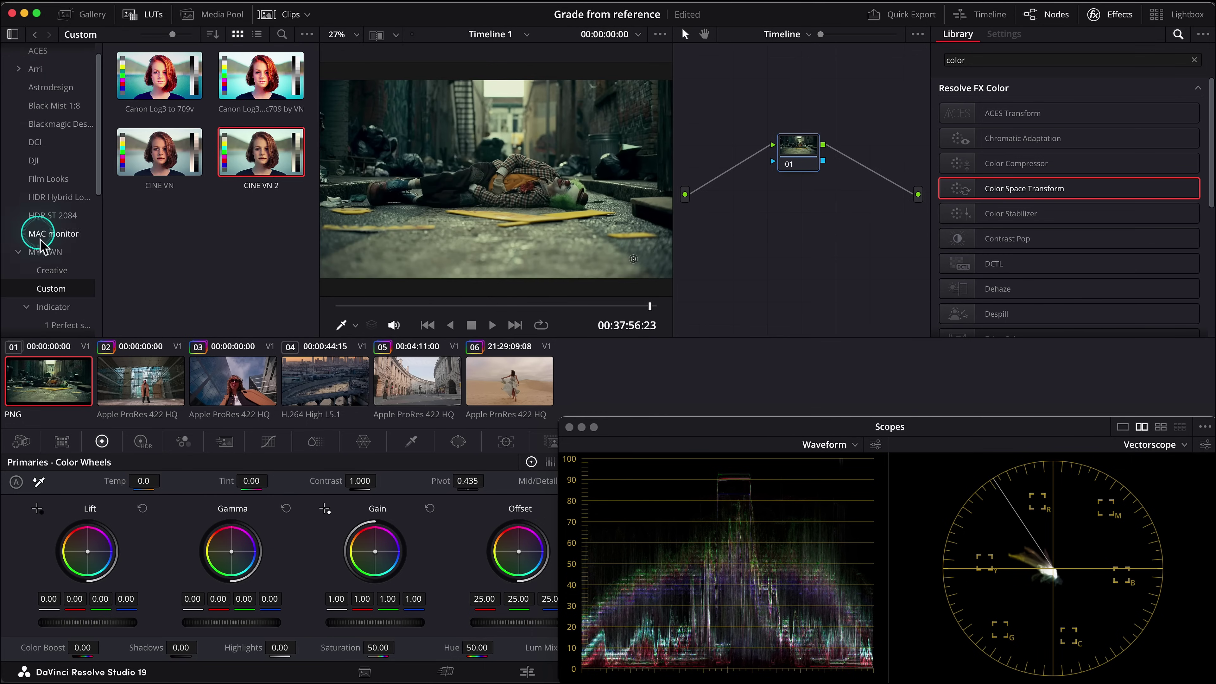
left_click(48, 306)
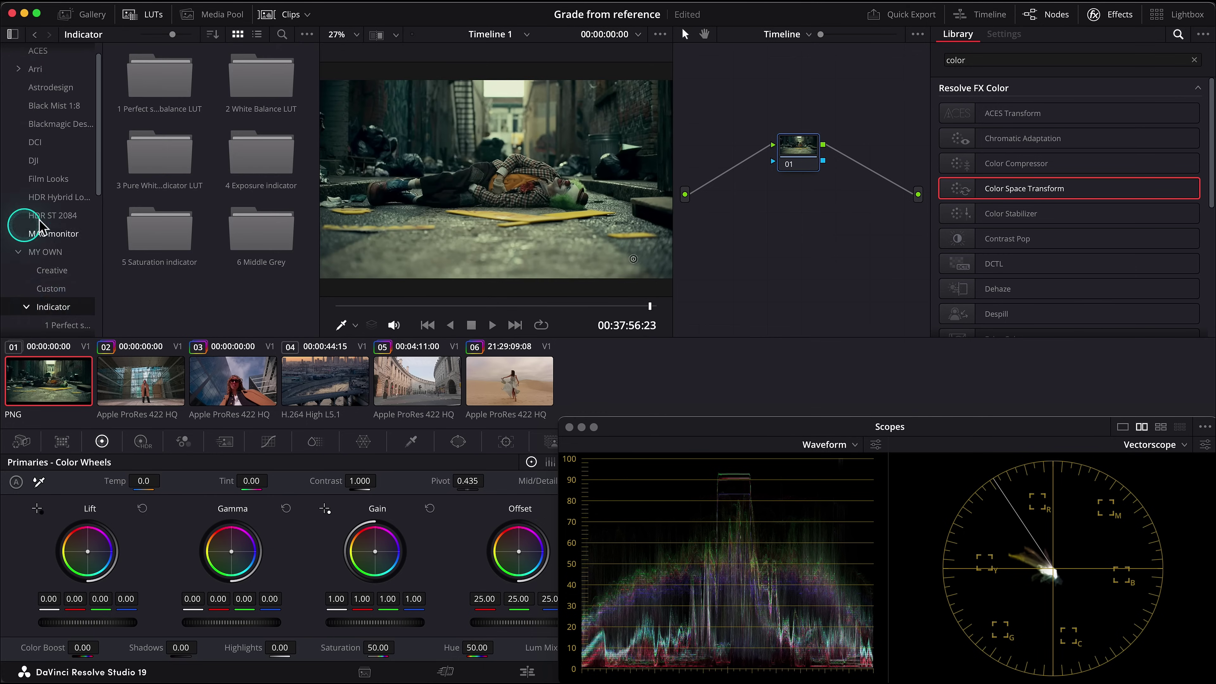
scroll(67, 294, "down", 3)
left_click(66, 294)
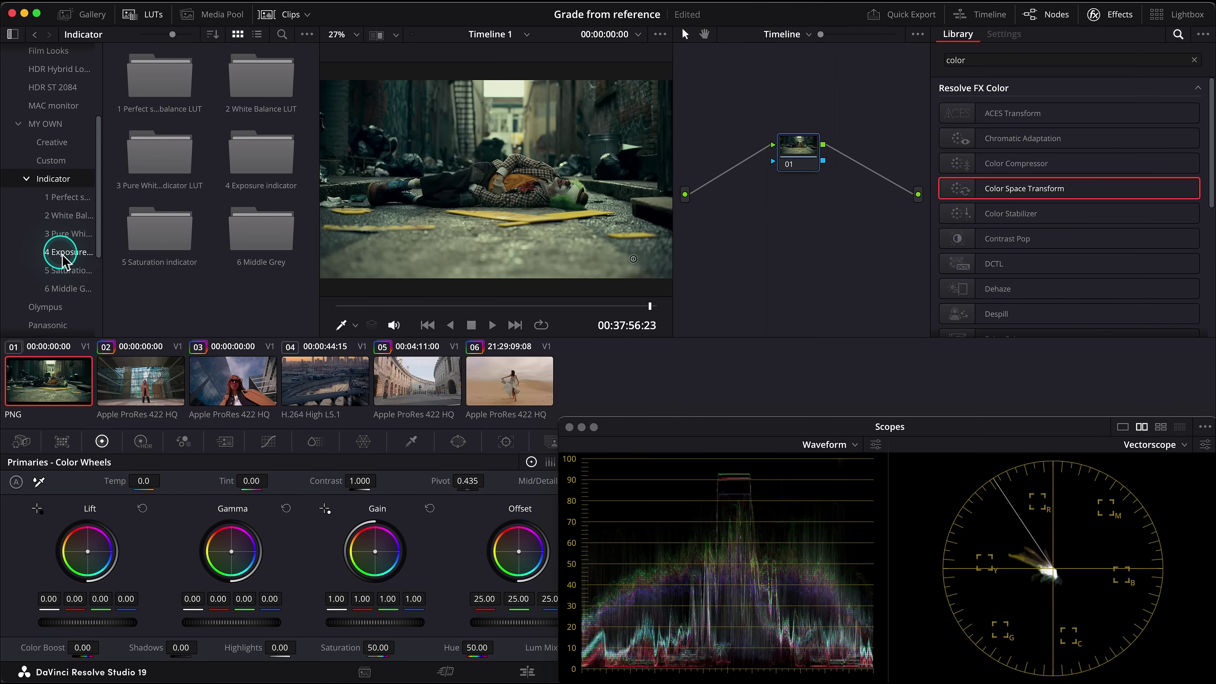
double_click(167, 86)
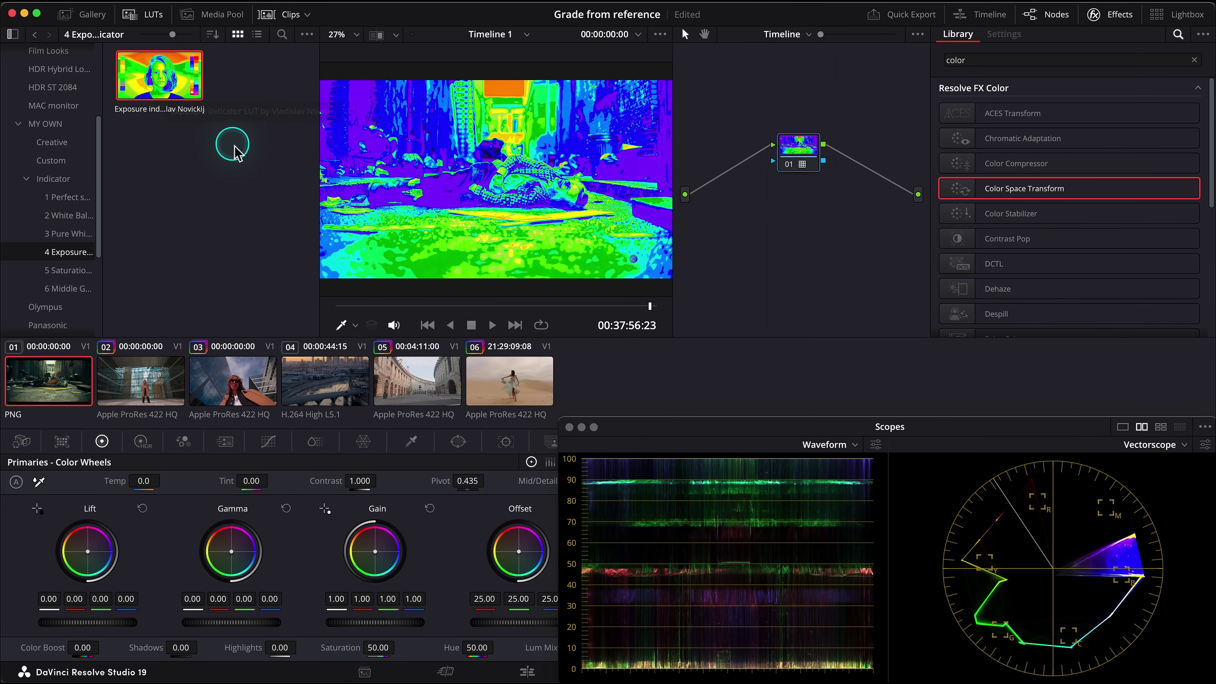
type("Exposure")
Add a second timeline node with the Saturation indicator LUT, labelled Saturation, and disable it.
key("alt+s")
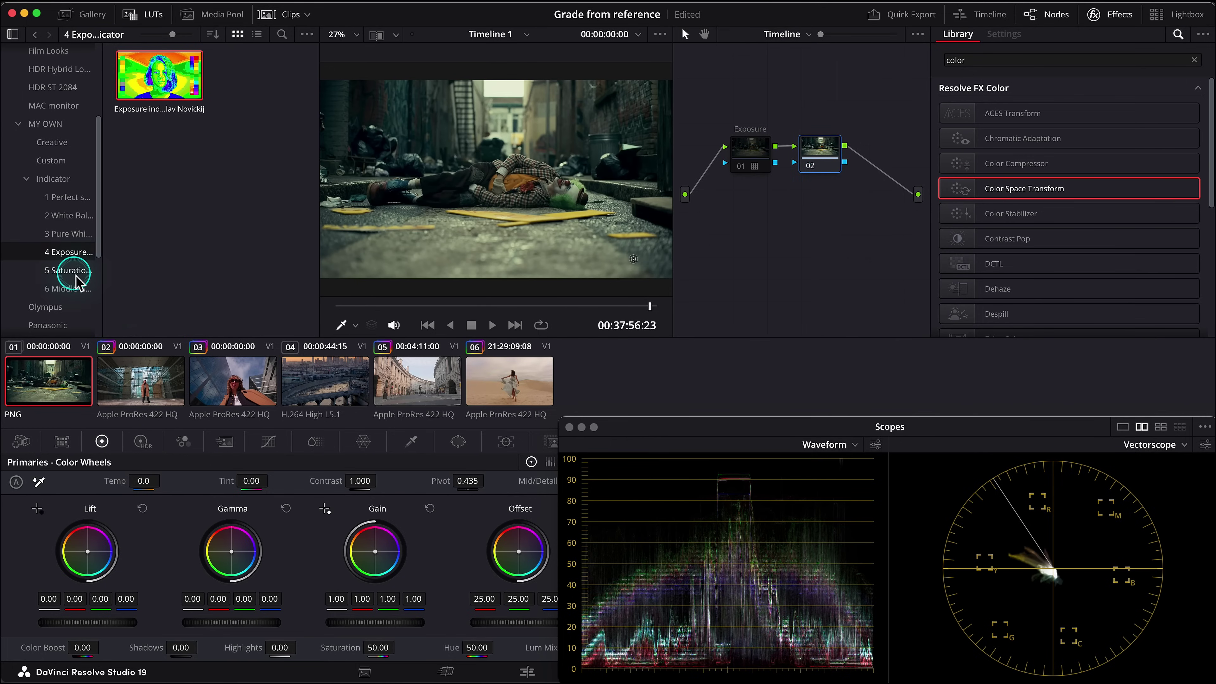
left_click(68, 270)
double_click(156, 90)
type("Saturation")
left_click(787, 213)
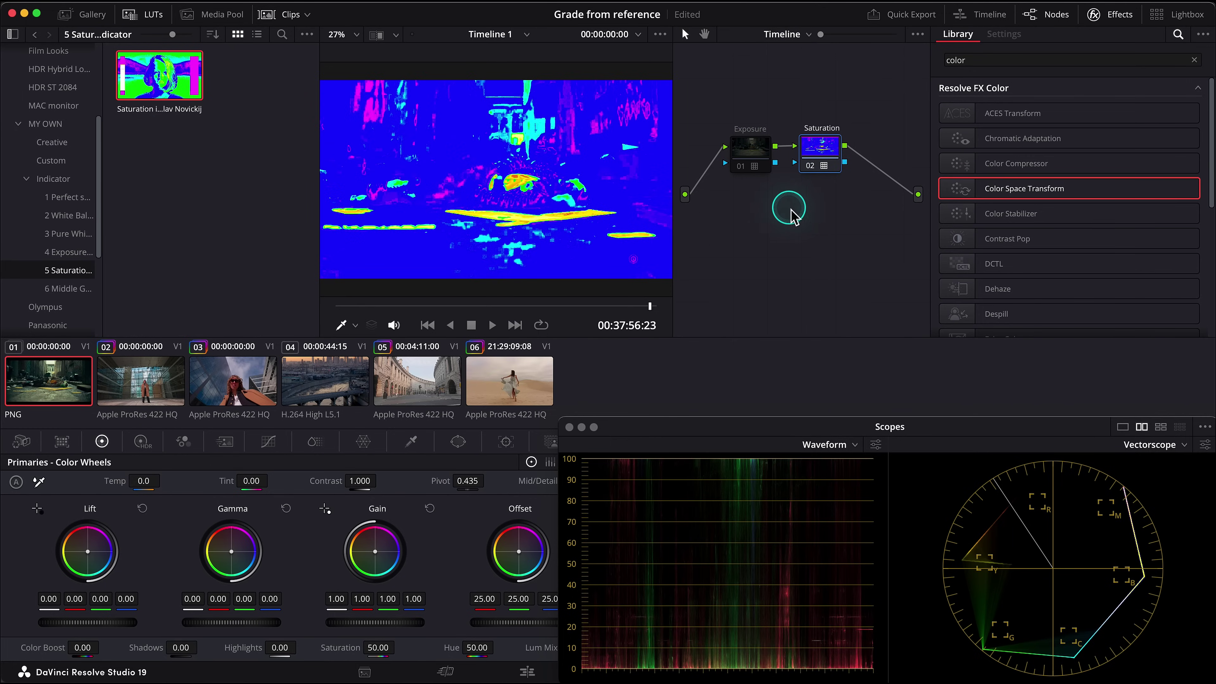
key("ctrl+d")
Add a third timeline node with the White Balance indicator LUT, labelled WB lut, and disable it.
key("alt+s")
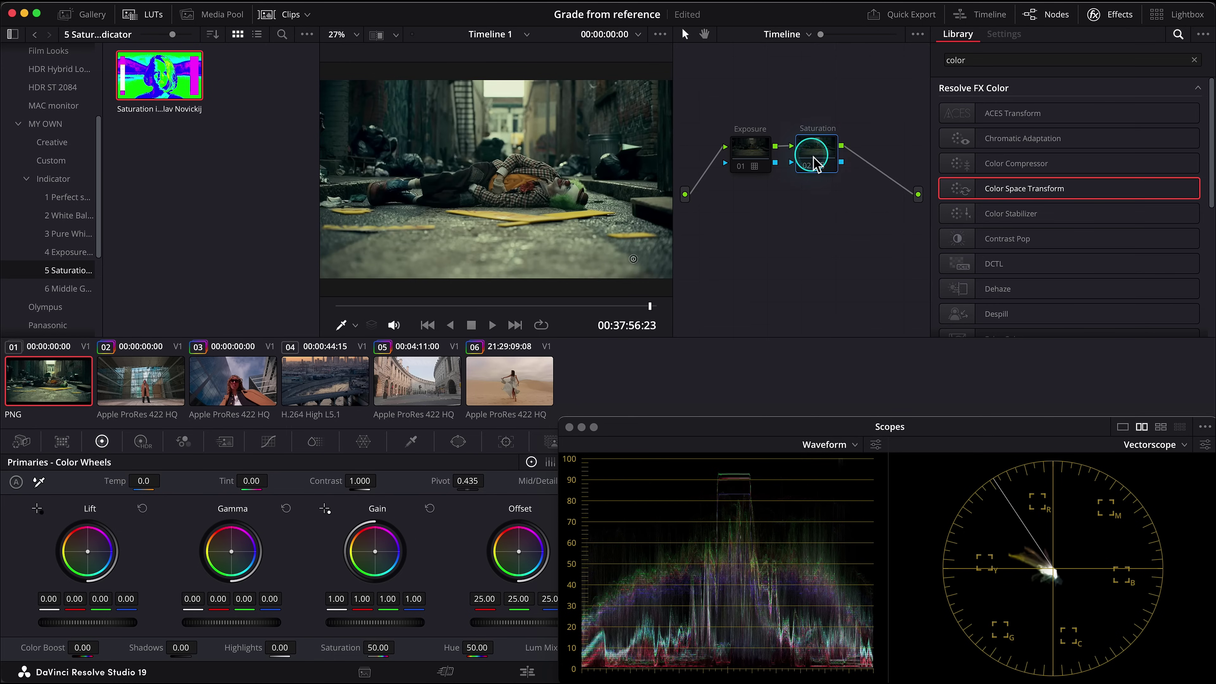
left_click(66, 217)
double_click(145, 84)
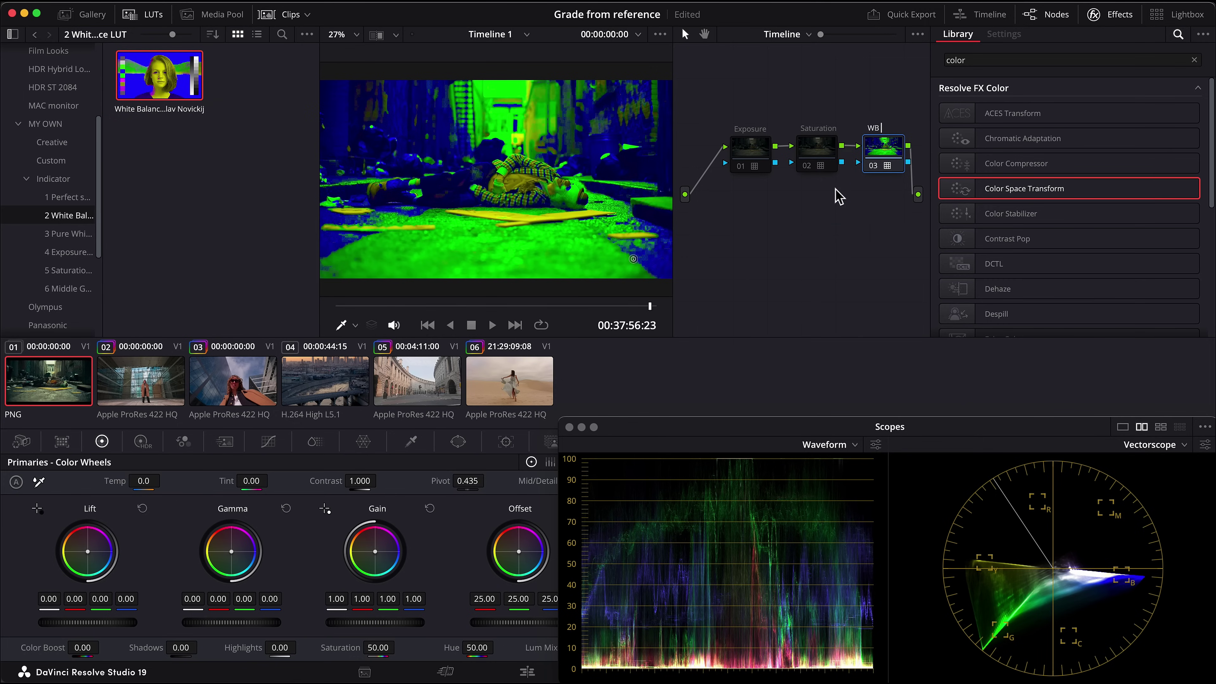
left_click(828, 184)
left_click(863, 158)
key("ctrl+d")
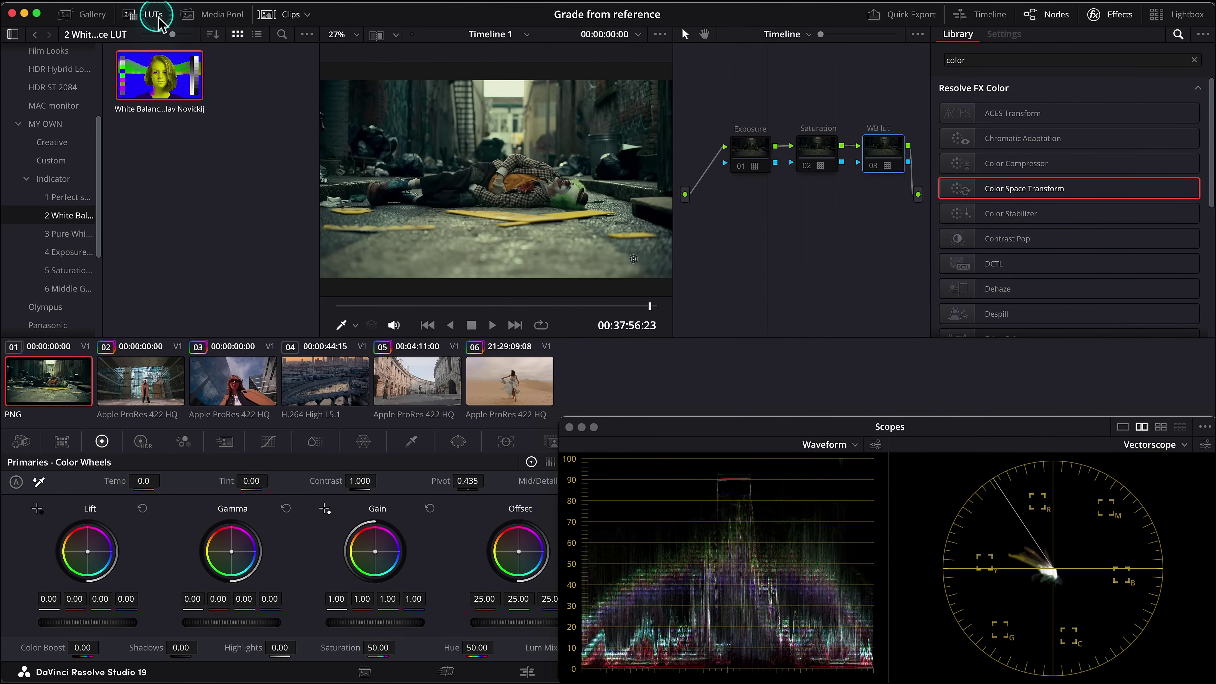
Return the node graph to clip level on clip 02 and close the LUT and effects browsers.
left_click(153, 14)
left_click(806, 35)
left_click(795, 49)
left_click(142, 379)
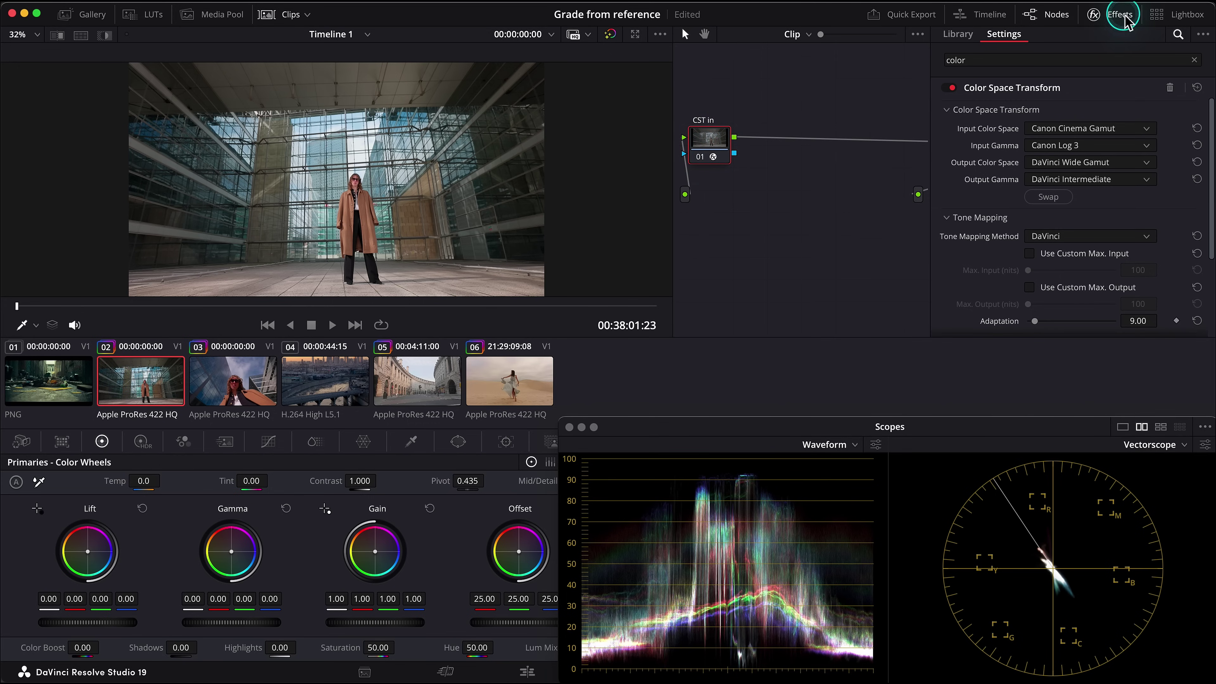
left_click(1115, 15)
Add serial nodes labelled Exposure, HSV Sat, Balance and Look between CST in and CST out, placing Balance and Look above the row.
key("alt+s")
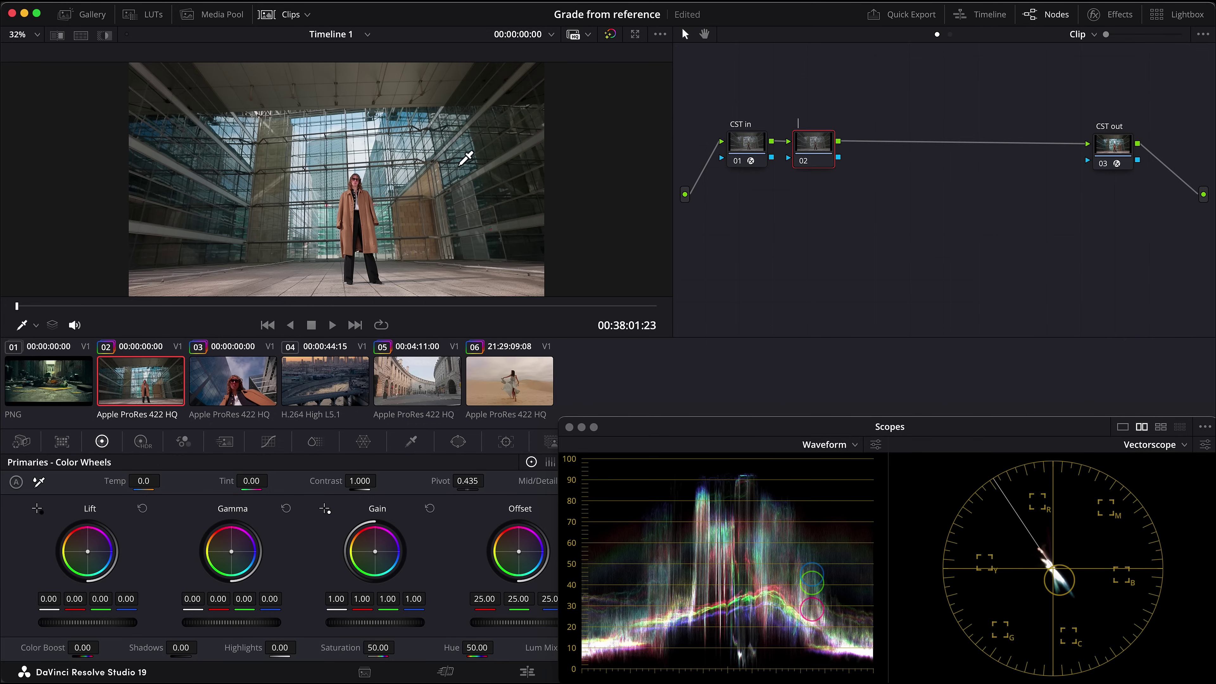
type("Exposure")
left_click(872, 198)
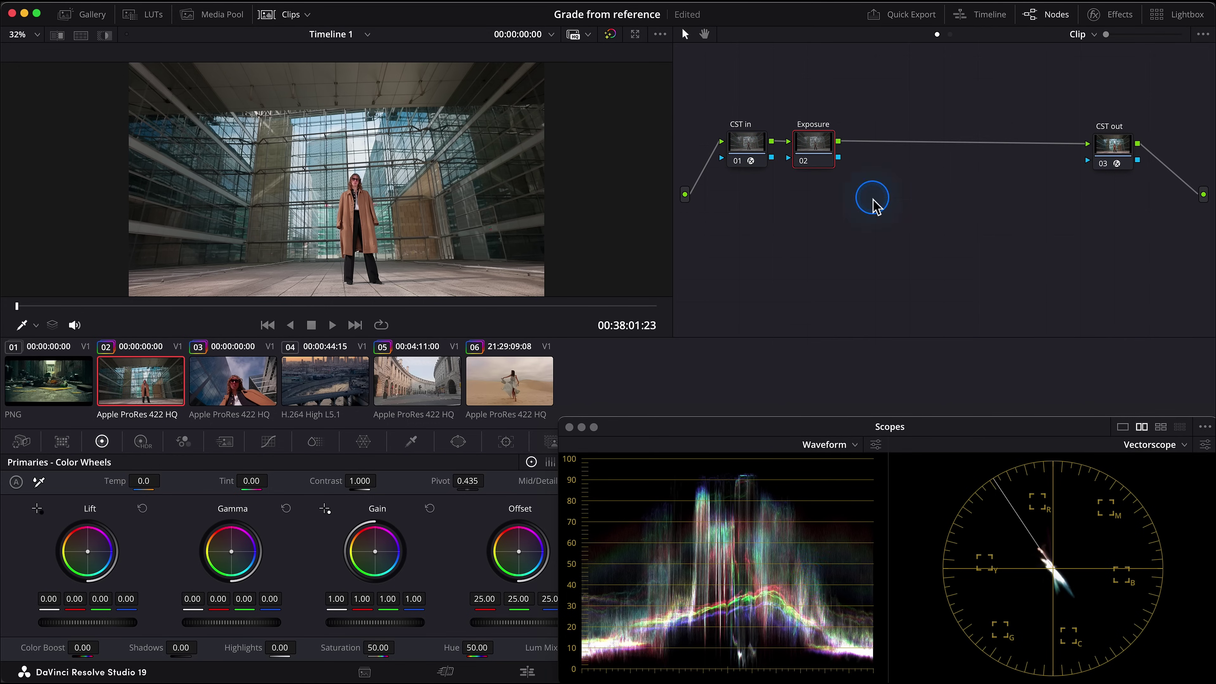
key("alt+s")
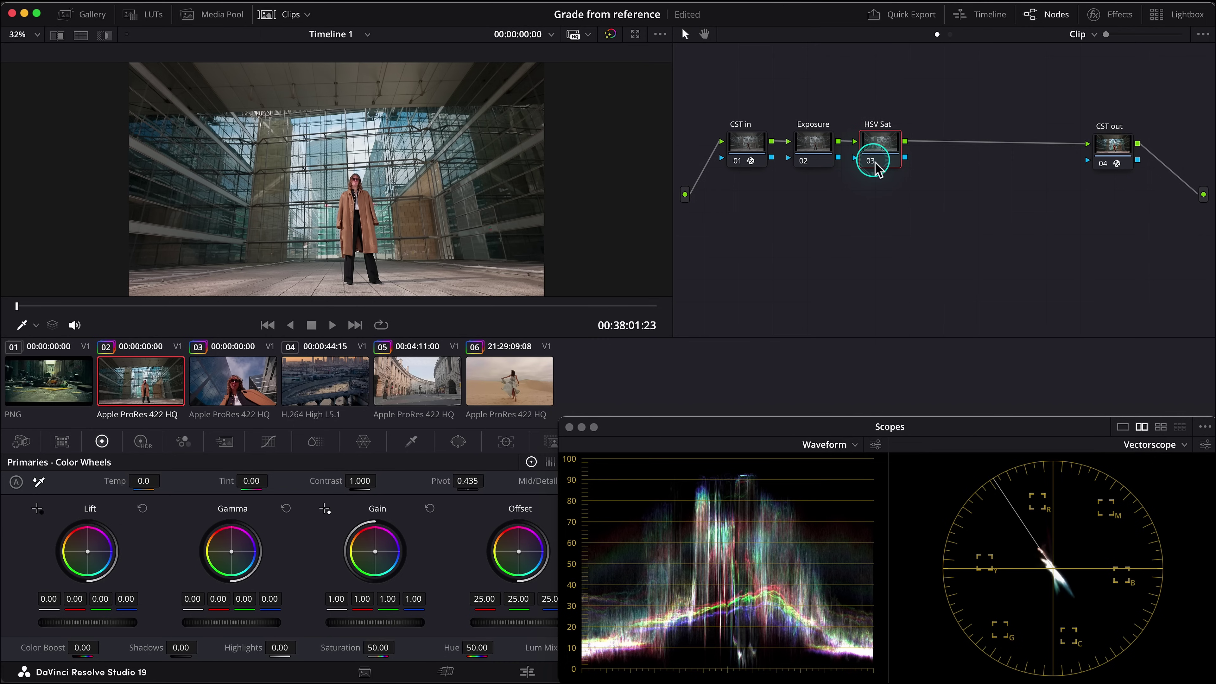
left_click(942, 157)
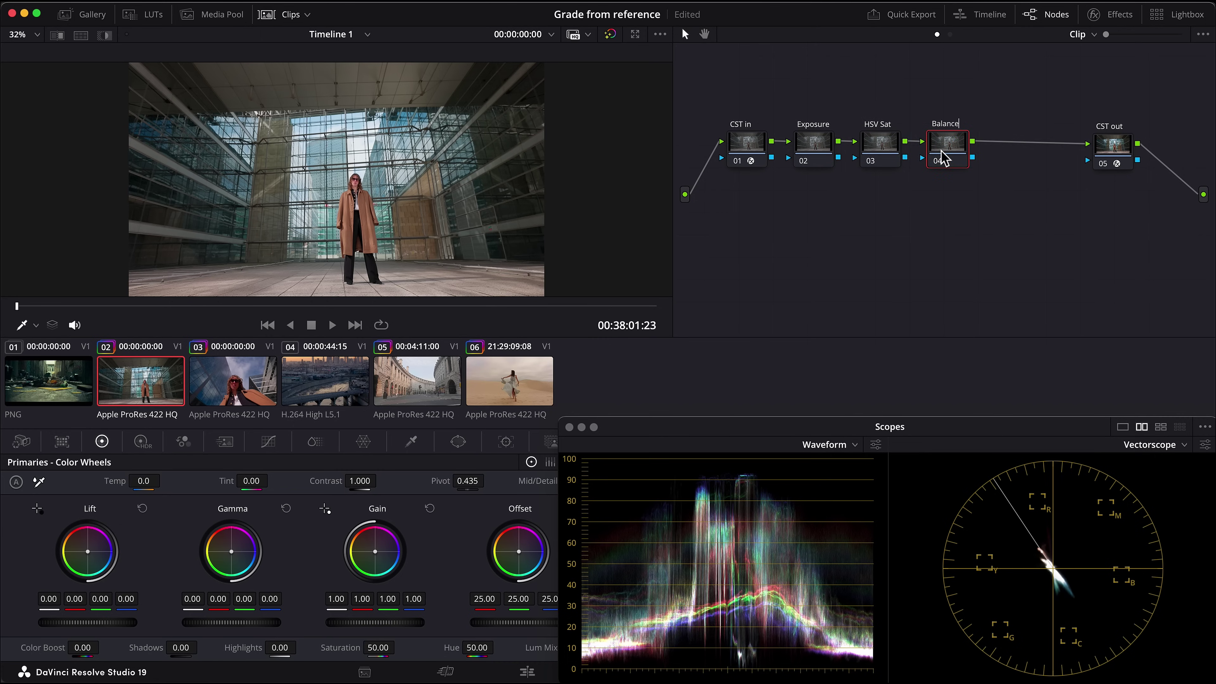
key("alt+s")
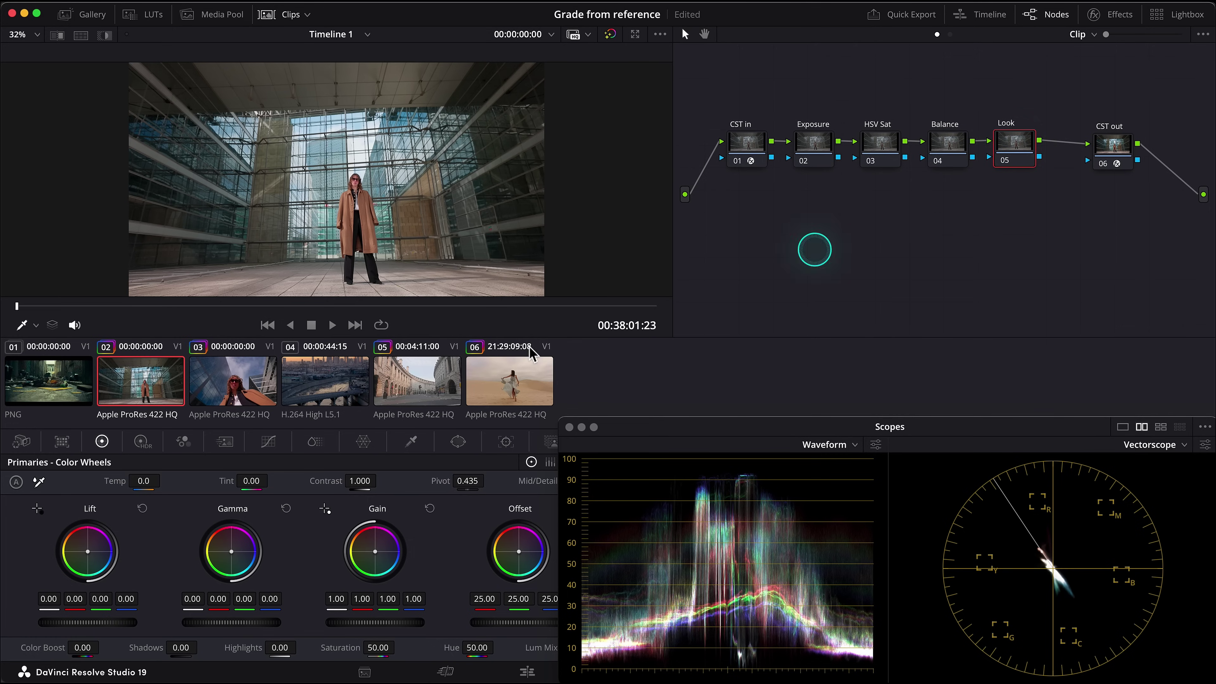
left_click_drag(957, 167, 1037, 104)
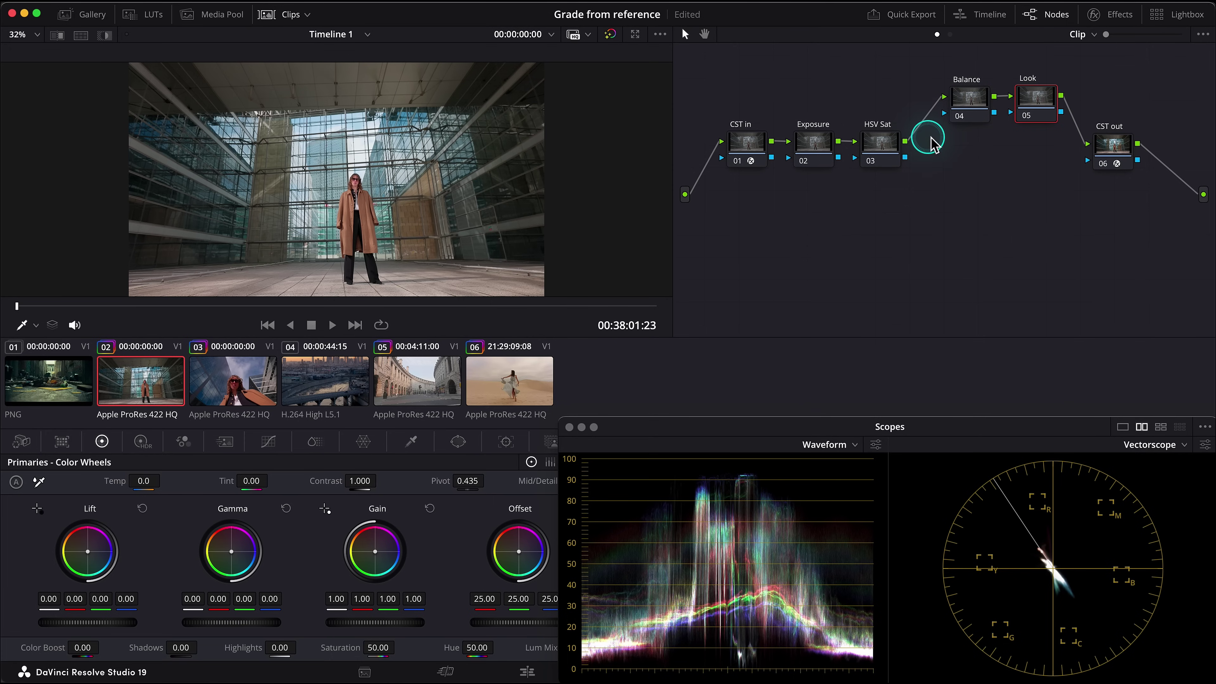
Select the Exposure node and show reference clip 01 beside clip 02 in a split-screen view of the selected clips.
left_click(819, 158)
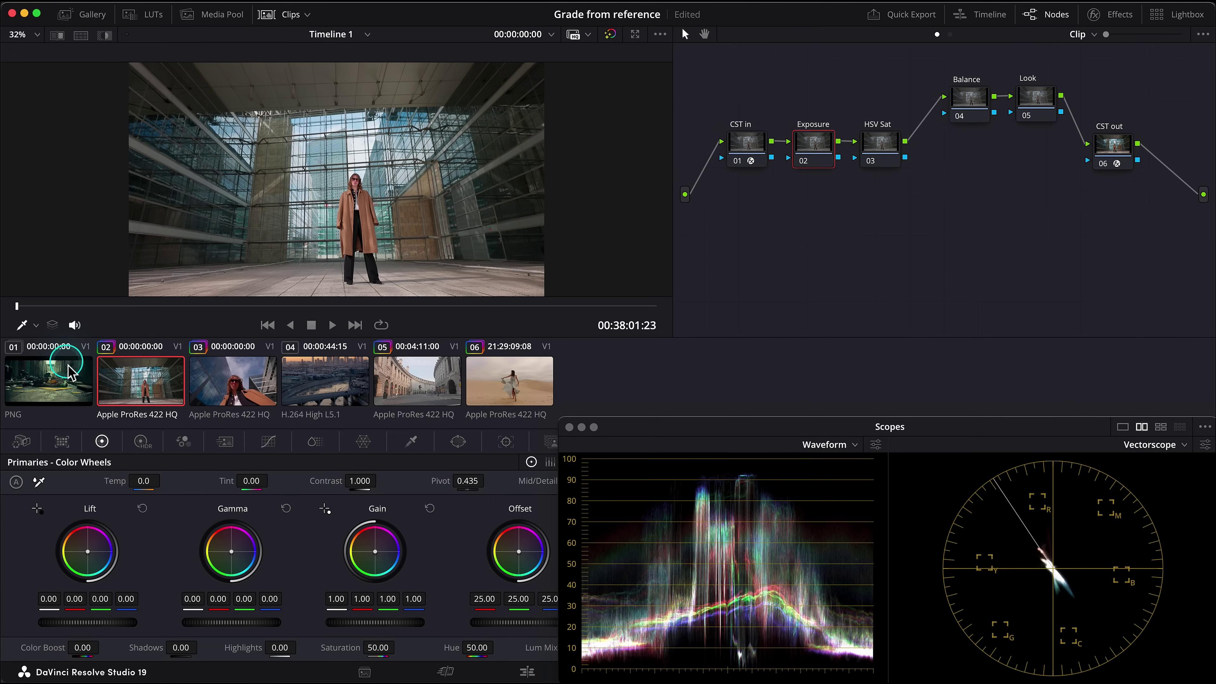
left_click(57, 391, "super")
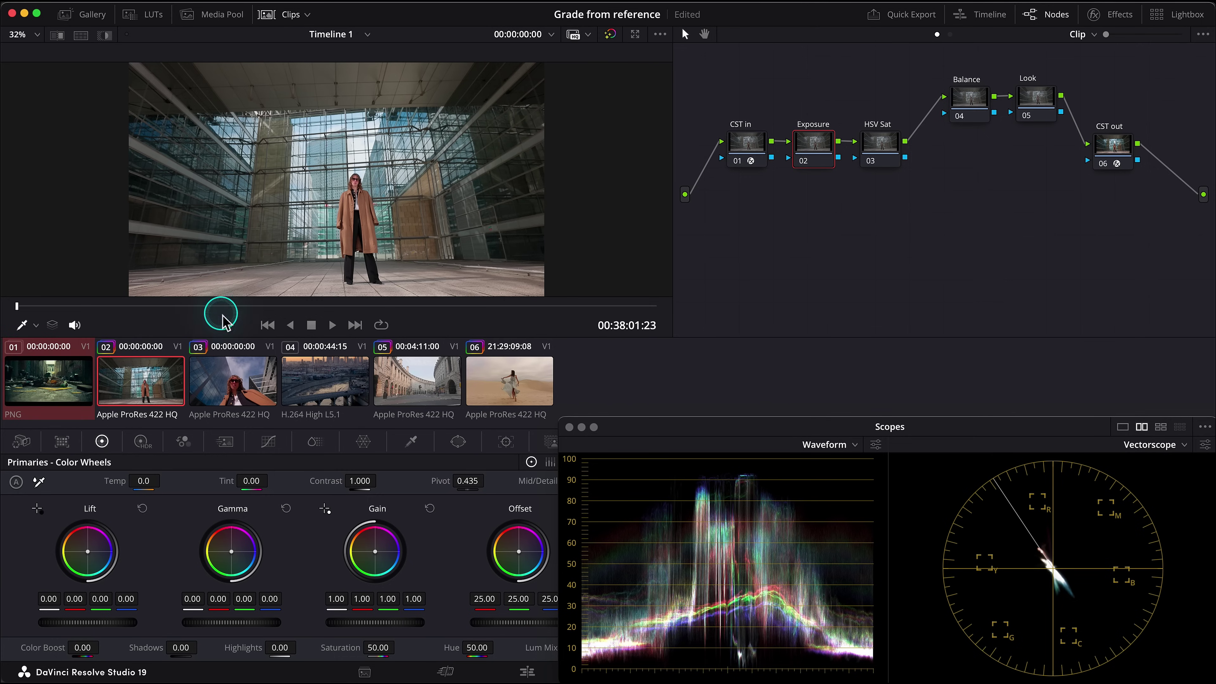
key("alt+super+w")
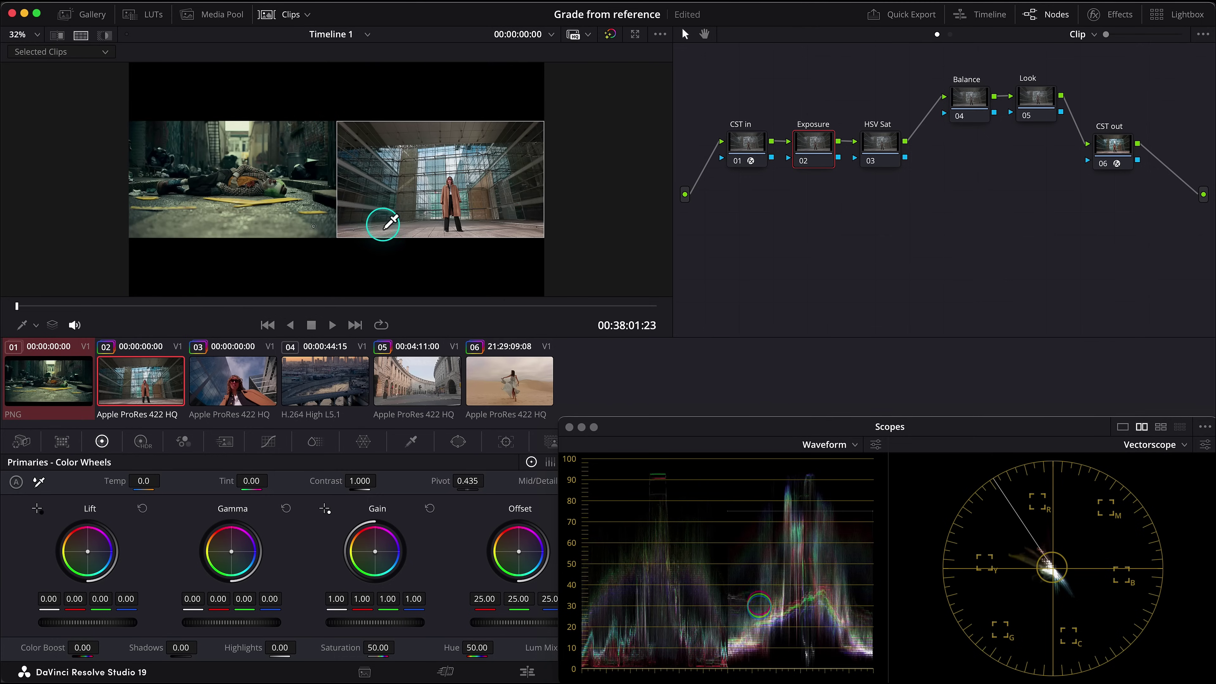
Enable the Exposure indicator LUT node in the timeline graph, and return to the clip-level nodes.
scroll(384, 222, "up", 3)
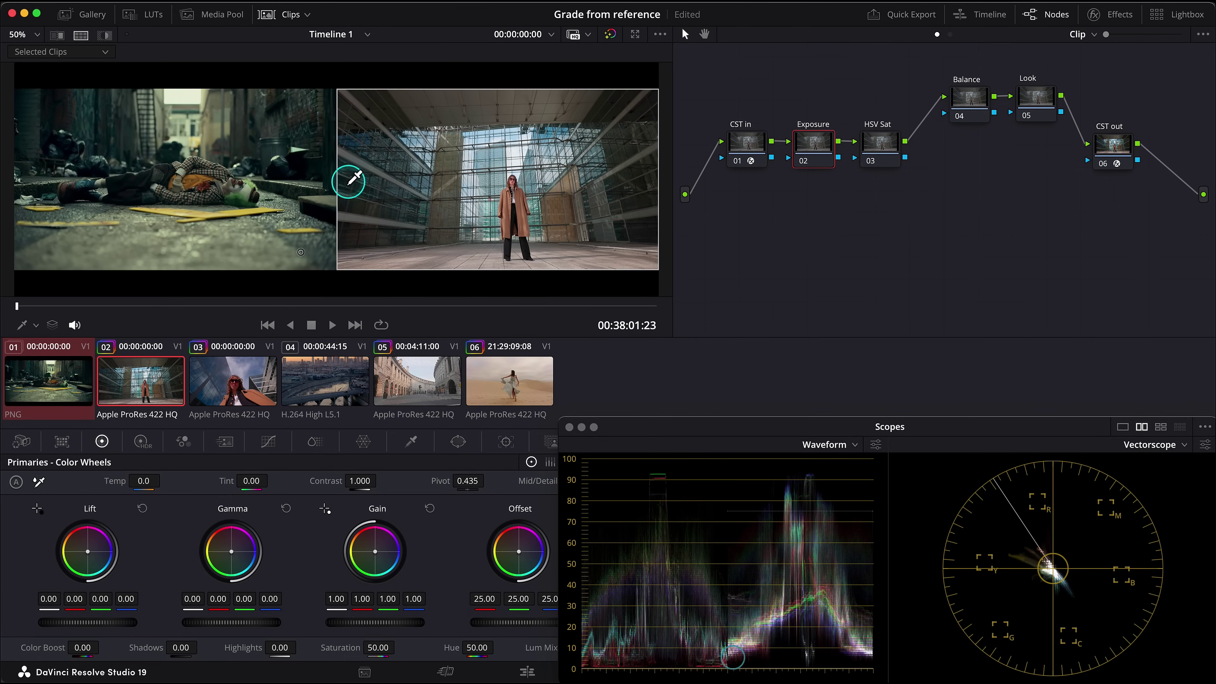
left_click(950, 34)
left_click(808, 134)
left_click(798, 165)
key("ctrl+d")
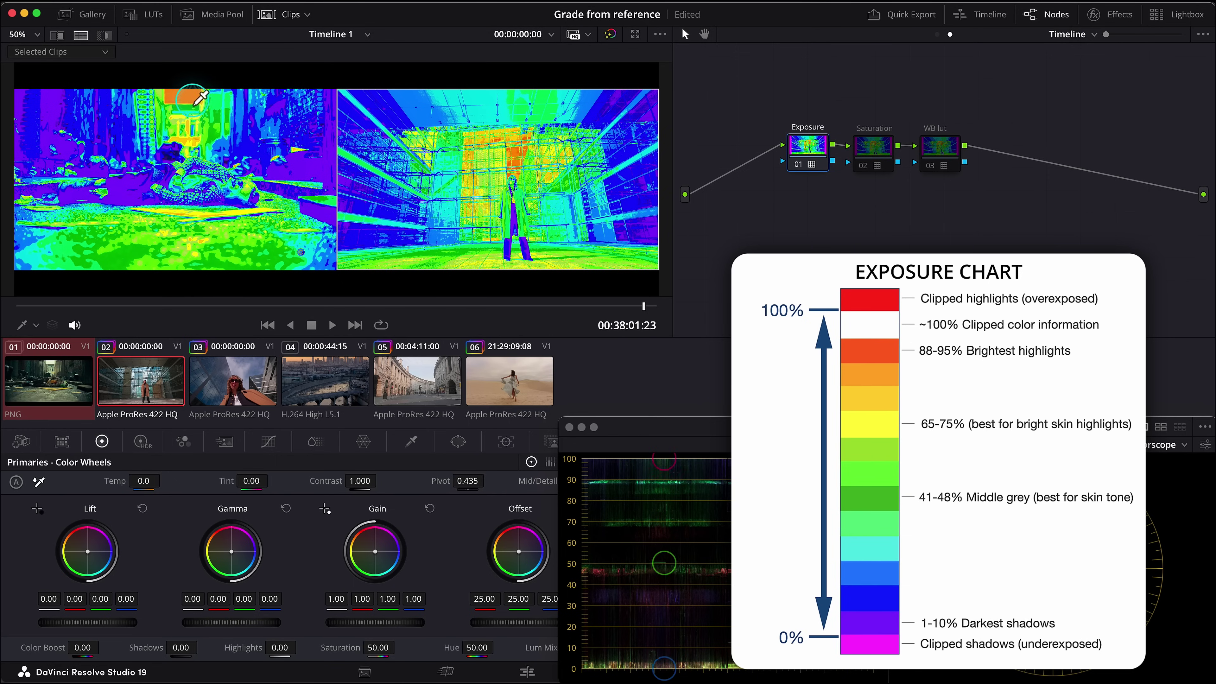
left_click(937, 34)
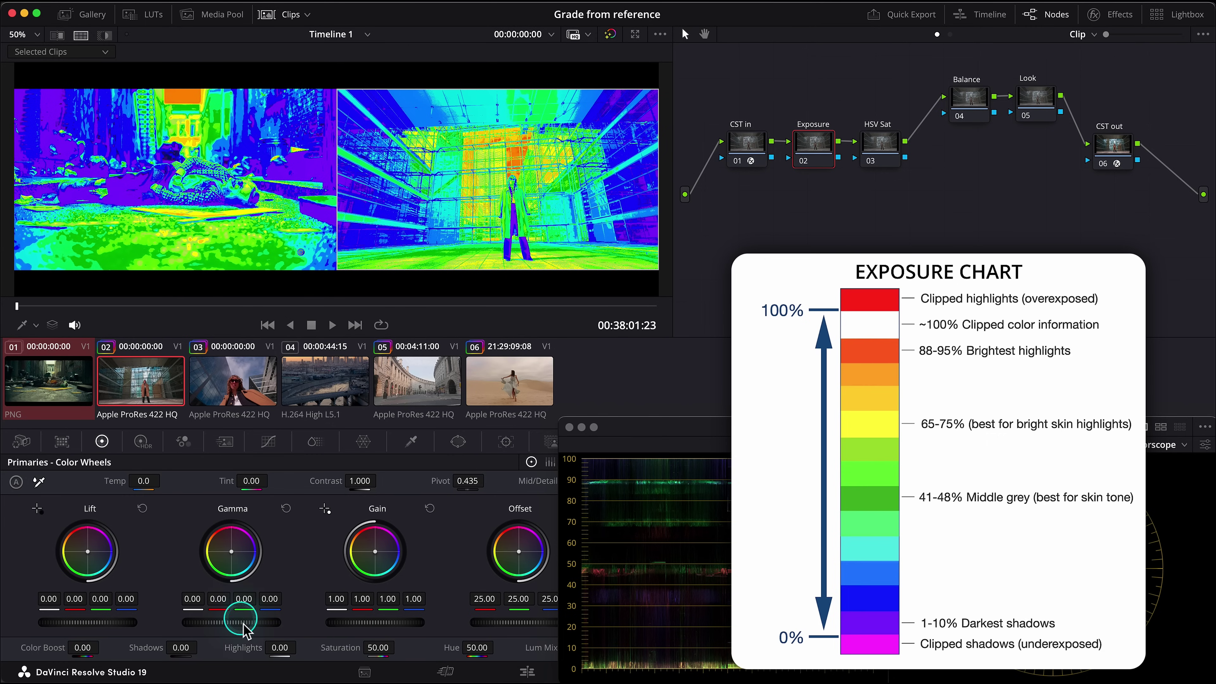
On clip 02's Exposure node, set Gamma to -0.08, Lift to 0.01 and Gain to 1.07 to match the reference exposure.
left_click_drag(243, 627, 247, 631)
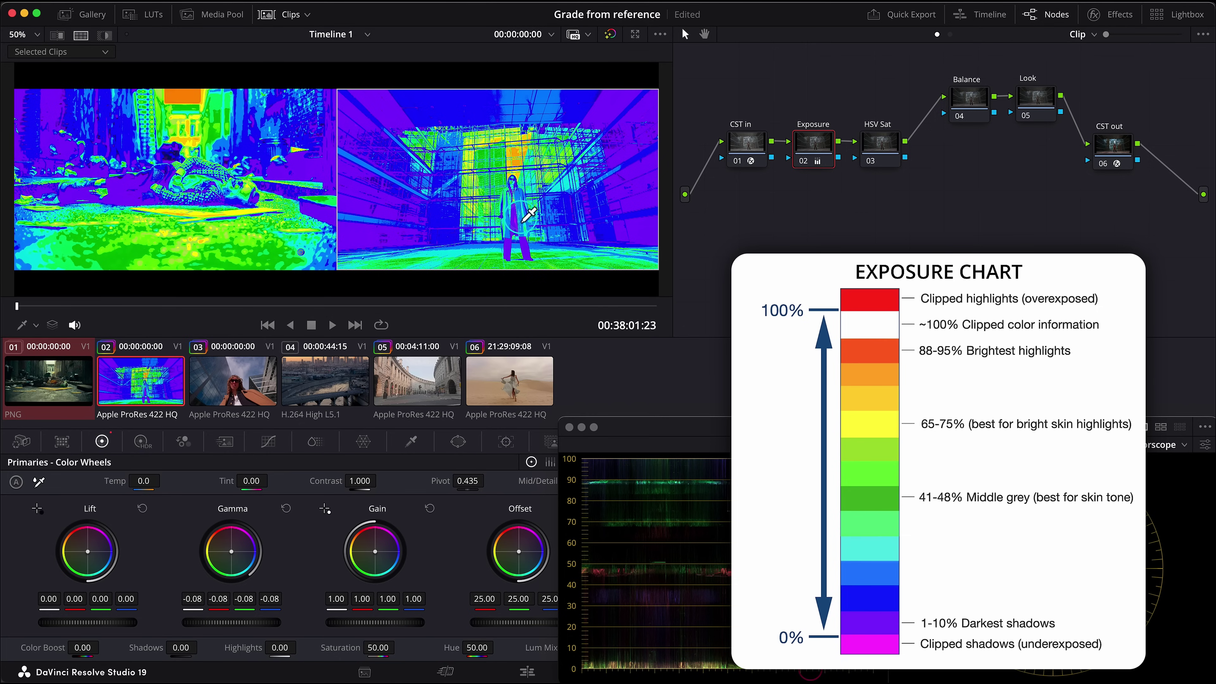
scroll(536, 230, "up", 2)
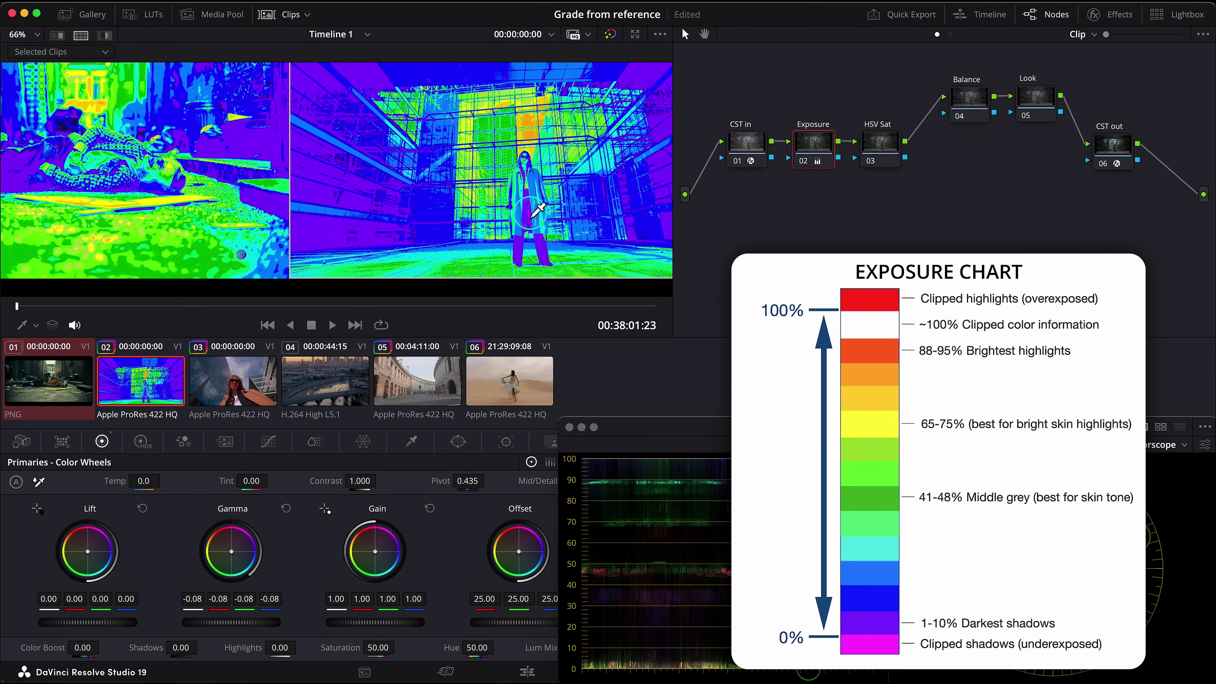
scroll(537, 209, "down", 1)
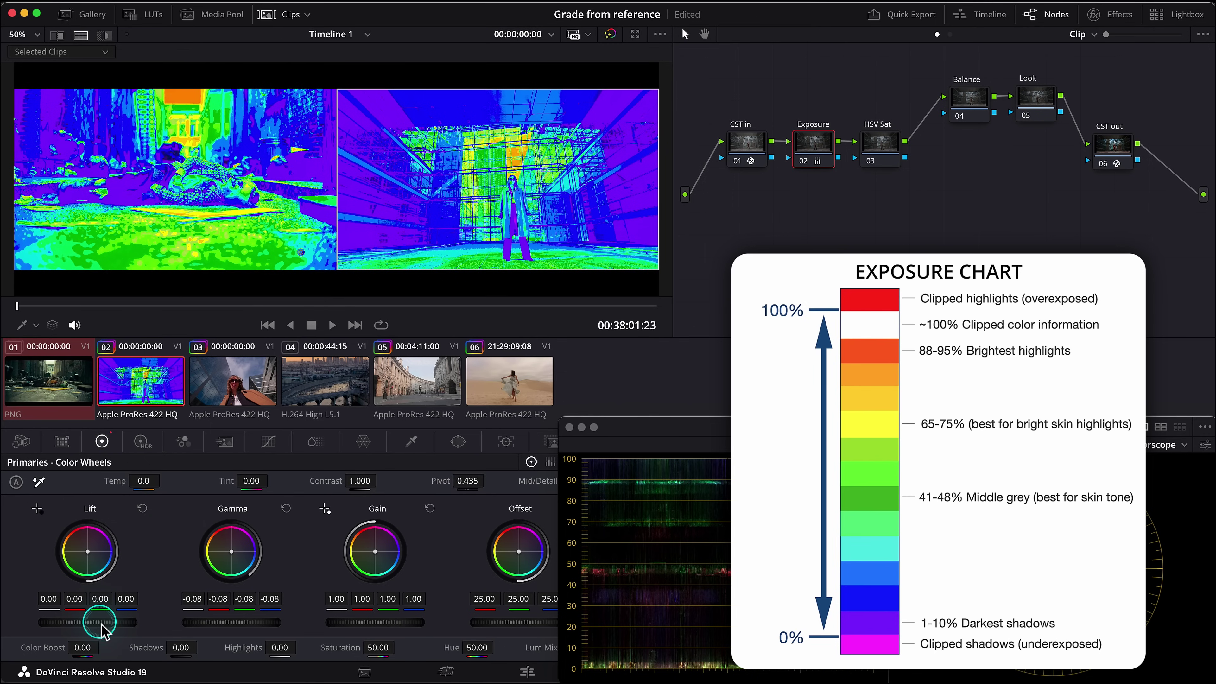
left_click_drag(102, 632, 105, 632)
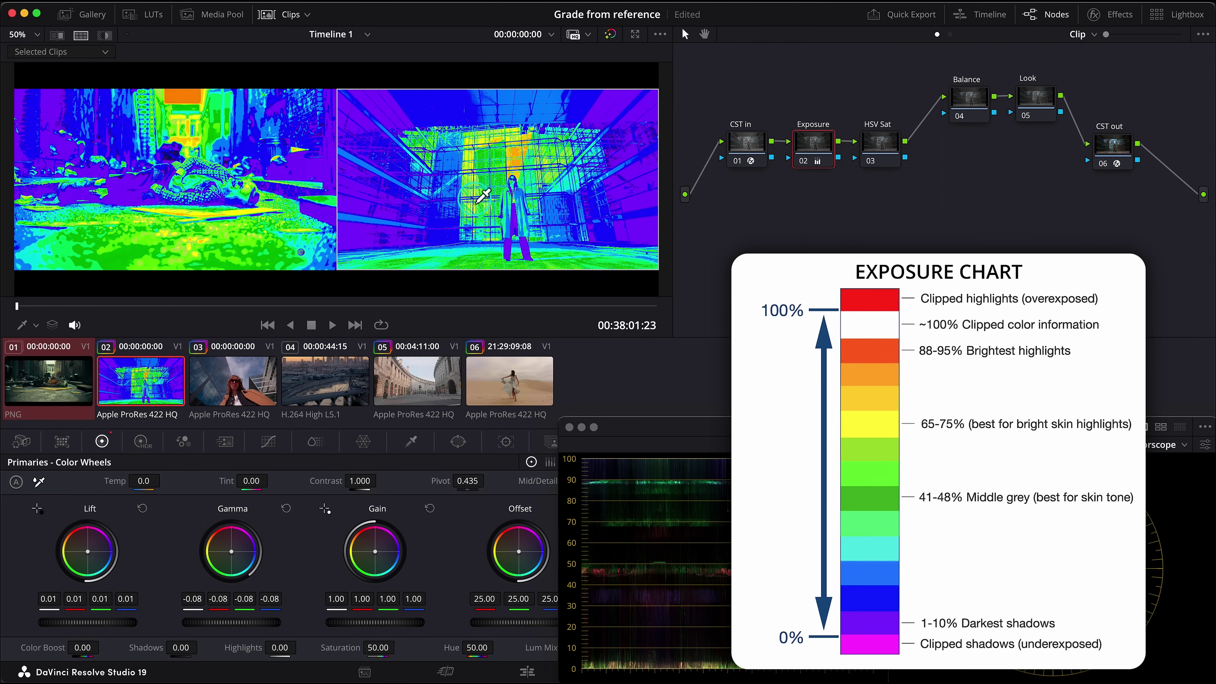
mouse_move(184, 93)
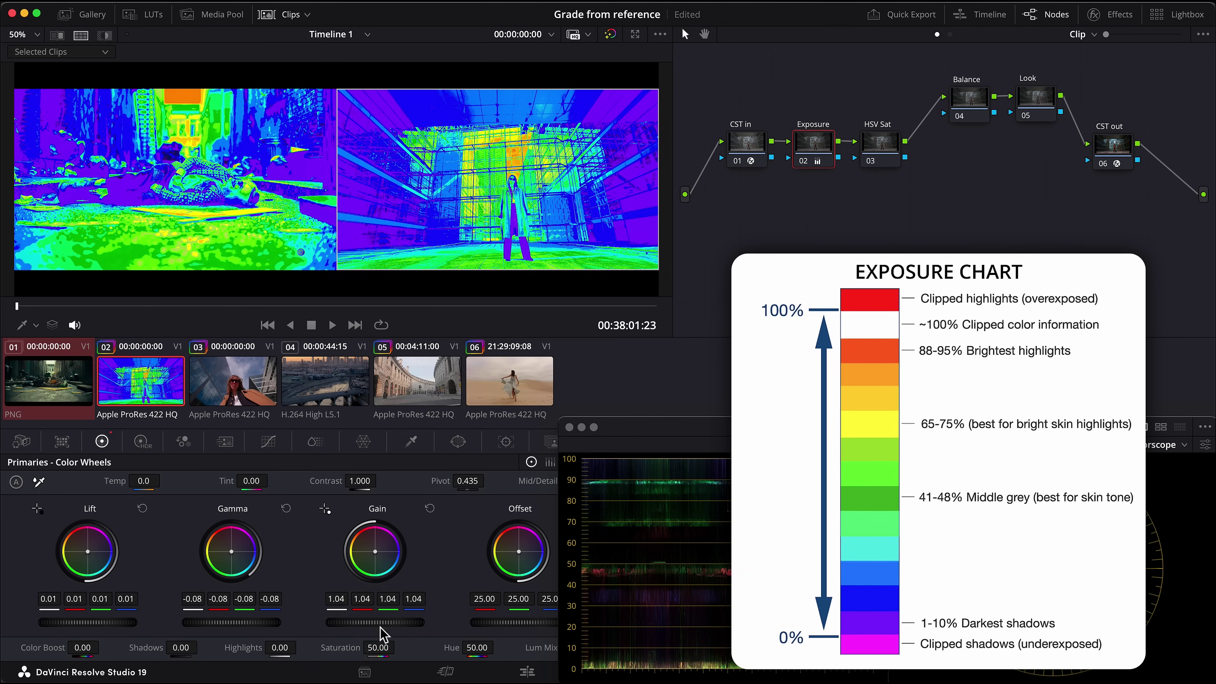
left_click_drag(381, 629, 381, 628)
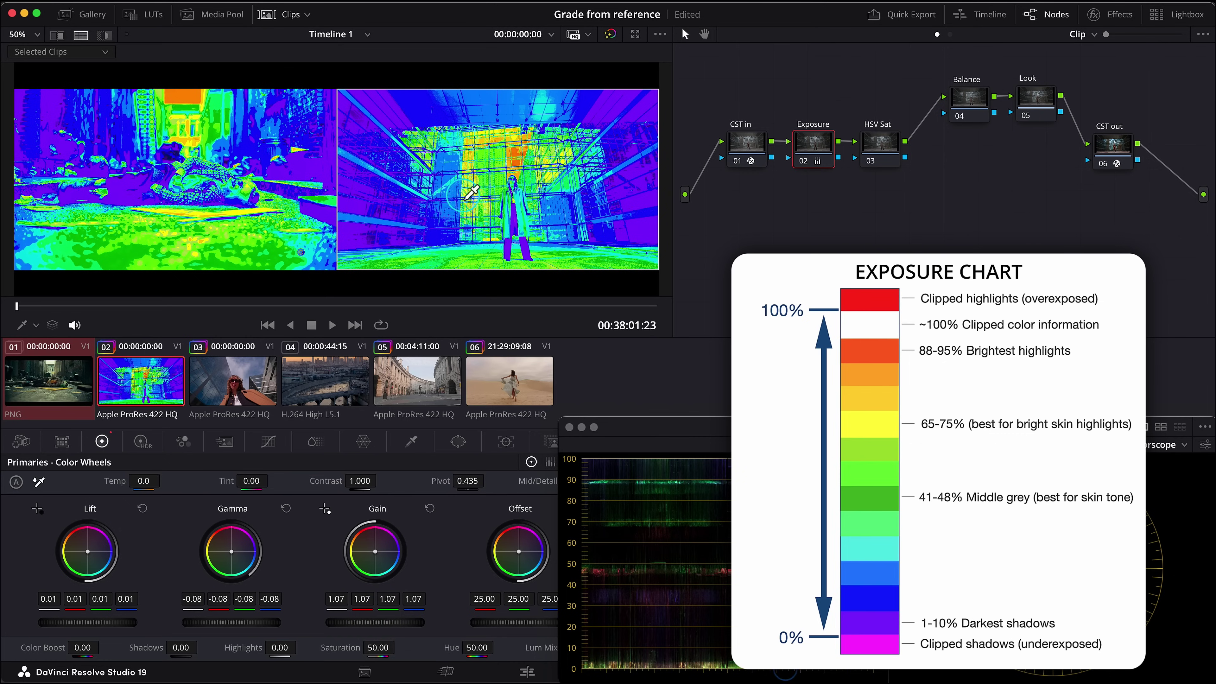
Disable the timeline Exposure indicator and compare clip 02 with its own Exposure node off and on.
left_click(950, 34)
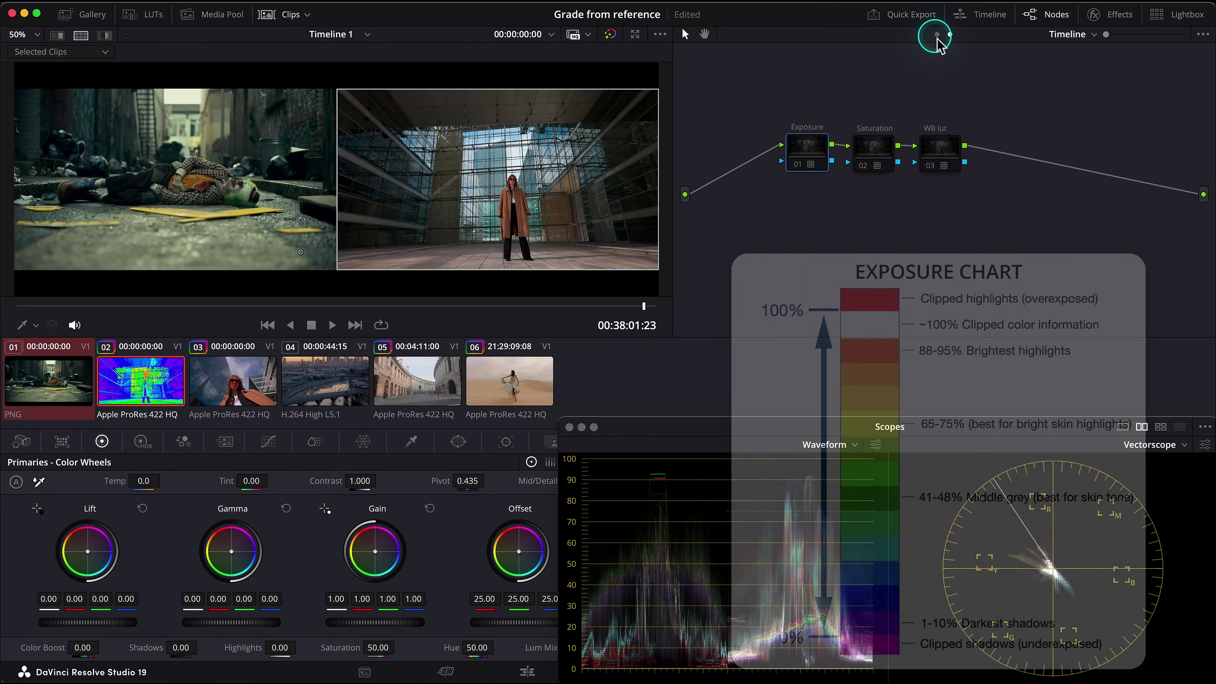
left_click(936, 34)
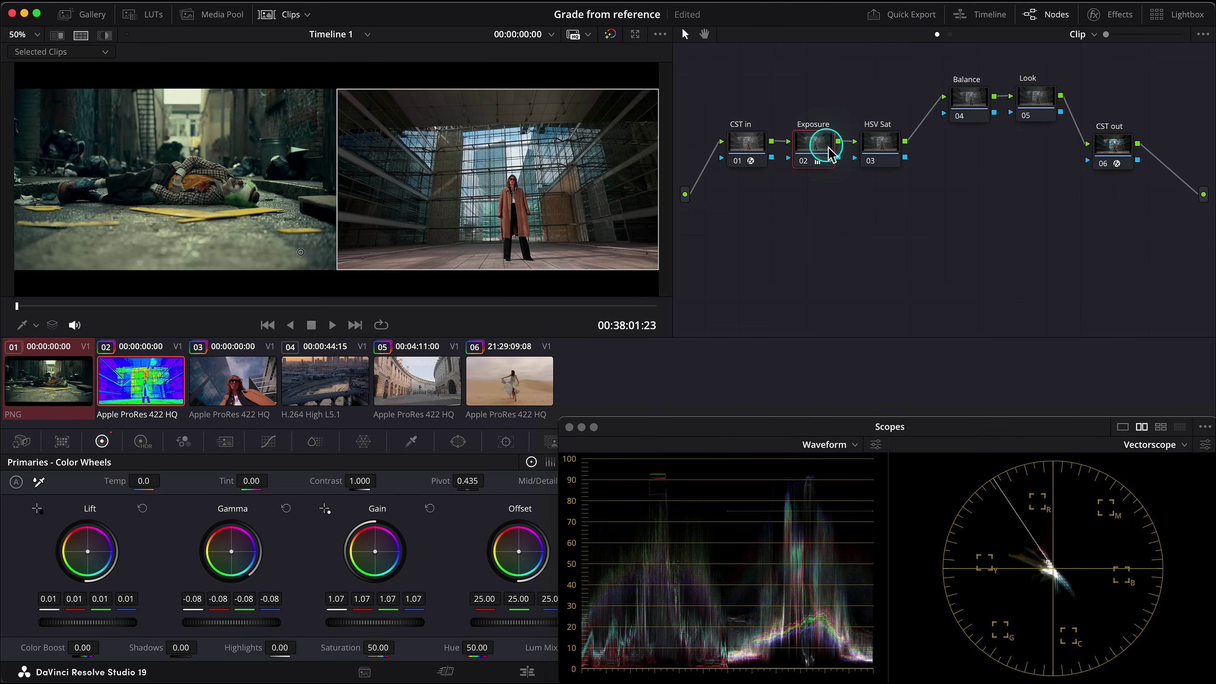
left_click(803, 161)
key("ctrl+w")
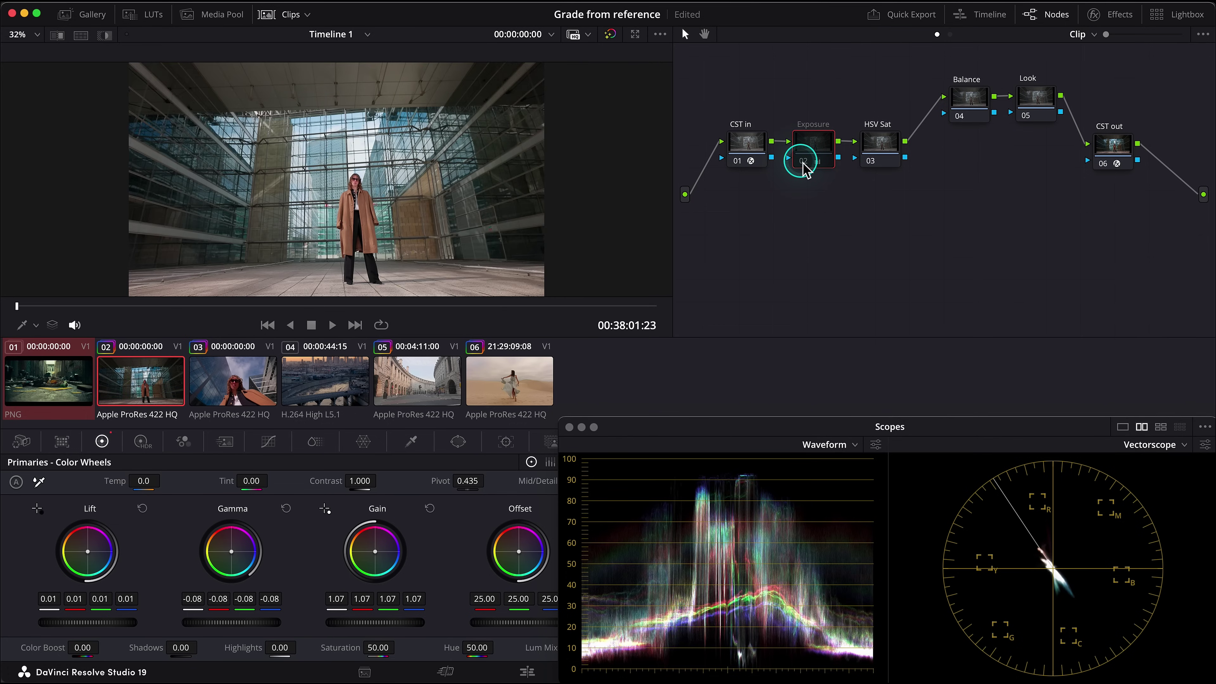
left_click(804, 161)
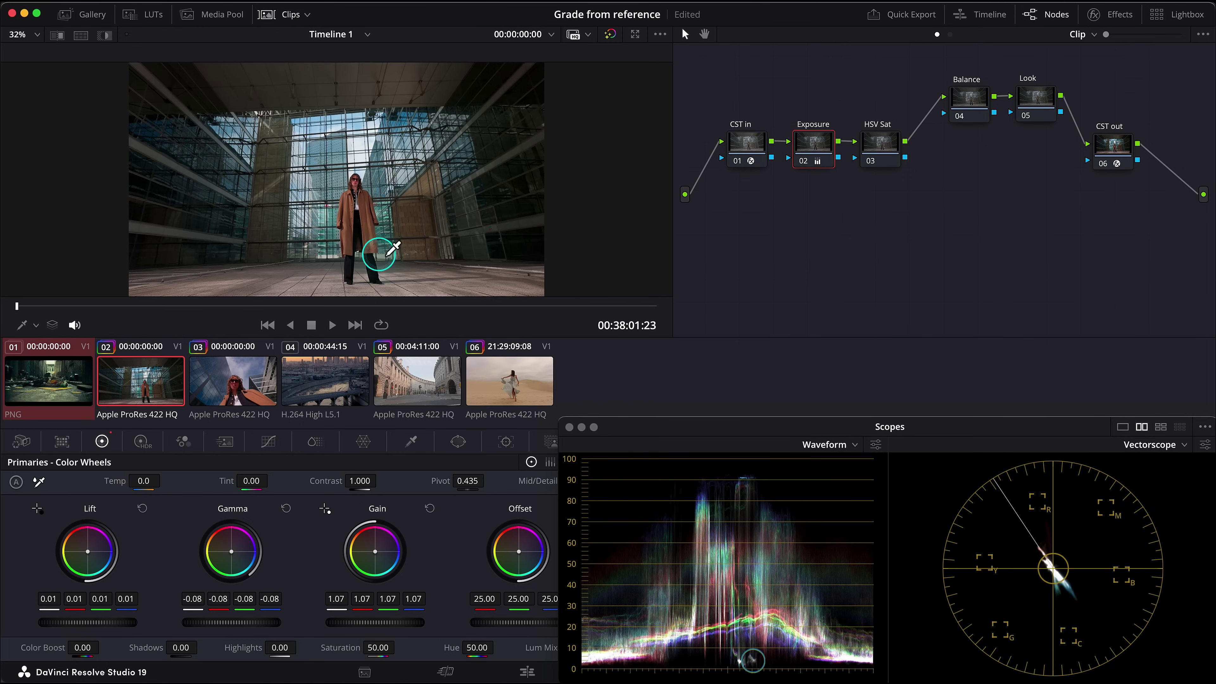
key("ctrl+alt+w")
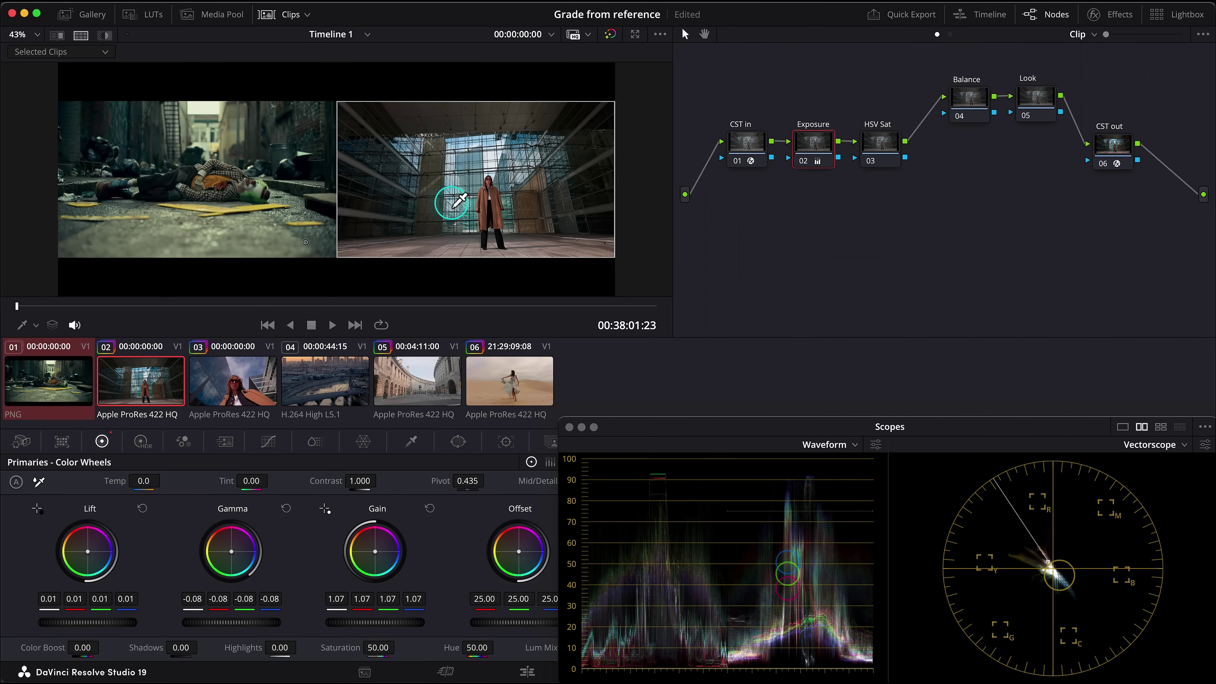
scroll(452, 202, "up", 2)
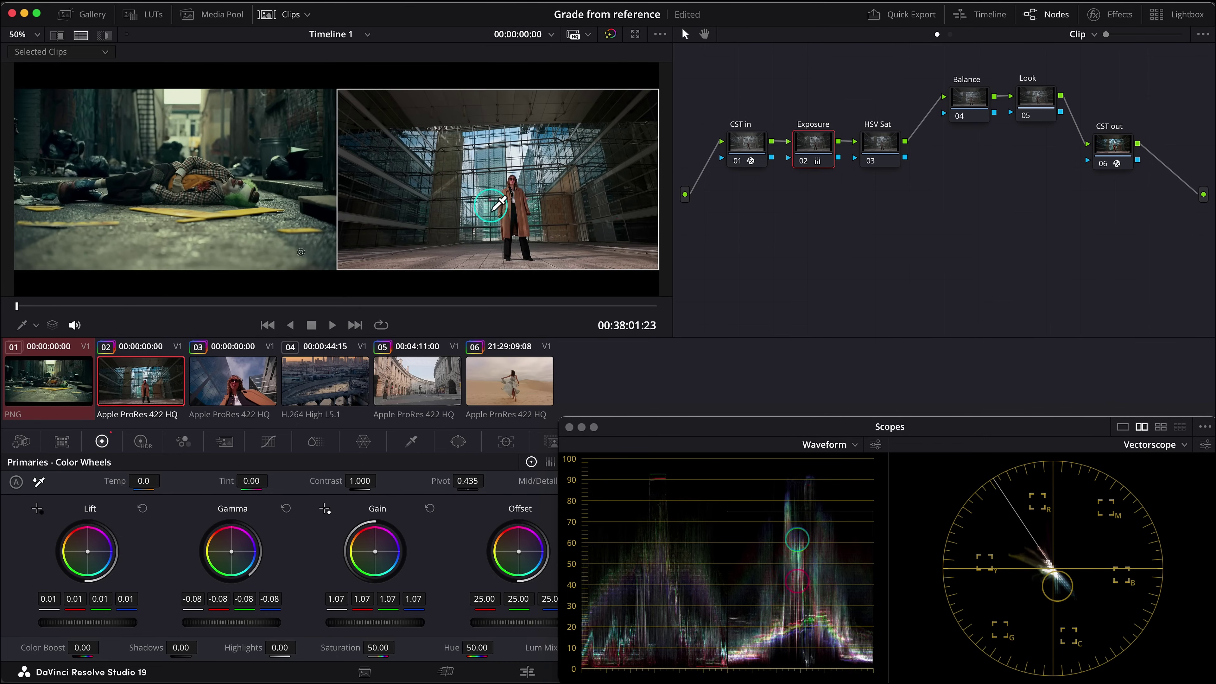
Show clip 02 alone at 00:00:05:23 and enable the Saturation indicator node in the timeline graph.
key("ctrl+alt+w")
key("shift+z")
left_click(165, 308)
left_click_drag(164, 308, 412, 308)
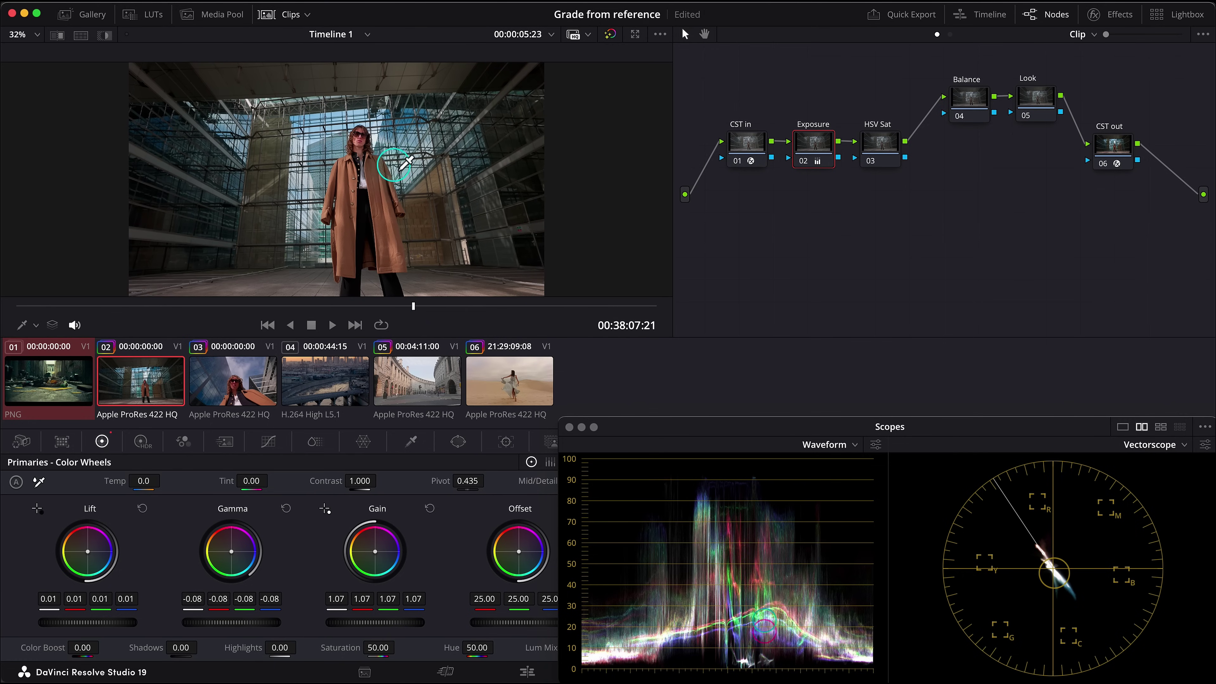
left_click(950, 34)
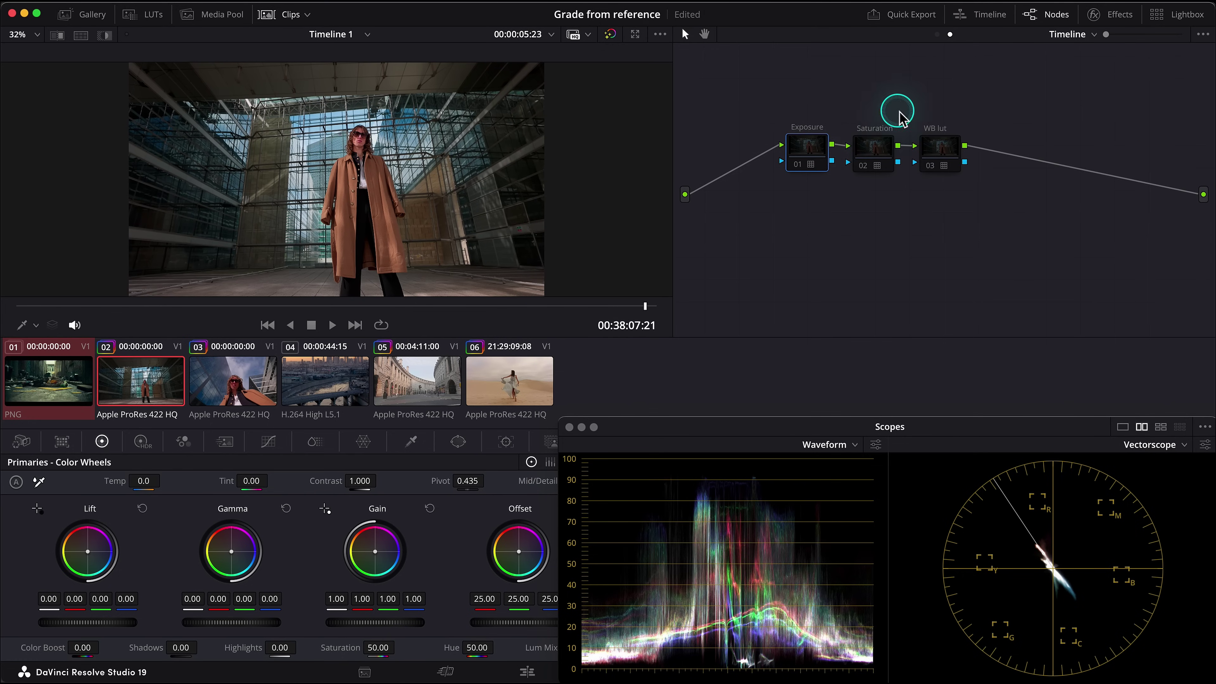
left_click(864, 167)
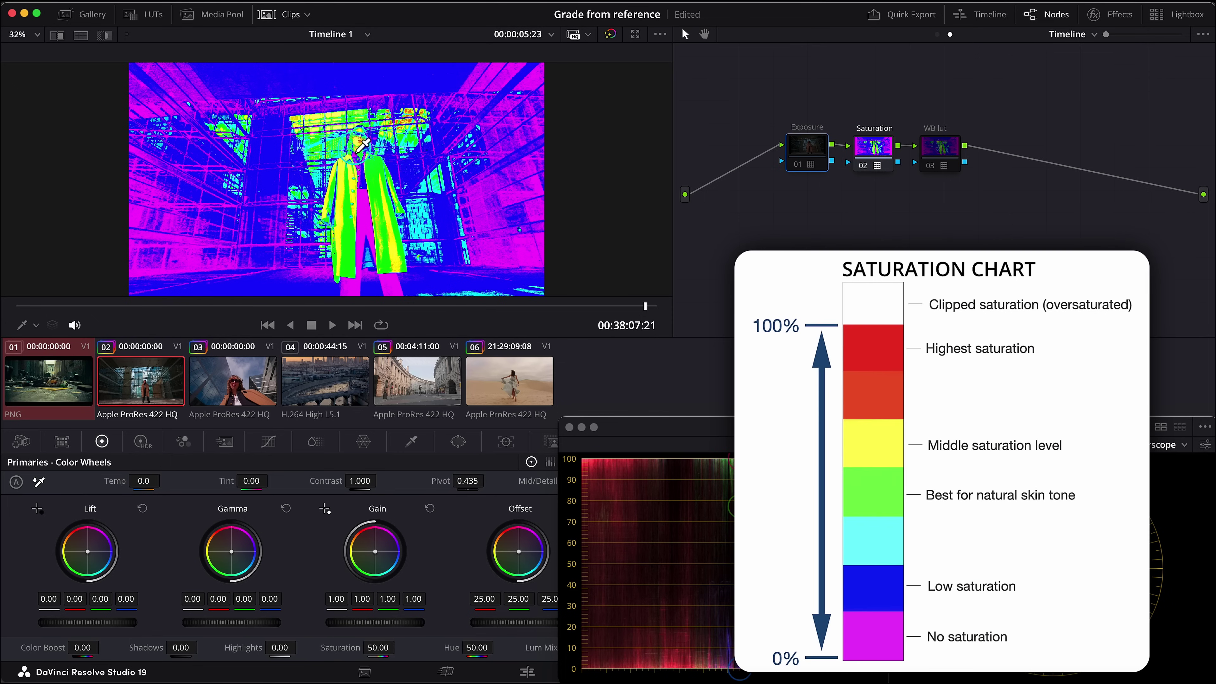
Examine the saturation indicator colours on the woman's face and coat in clip 02.
scroll(386, 134, "up", 6)
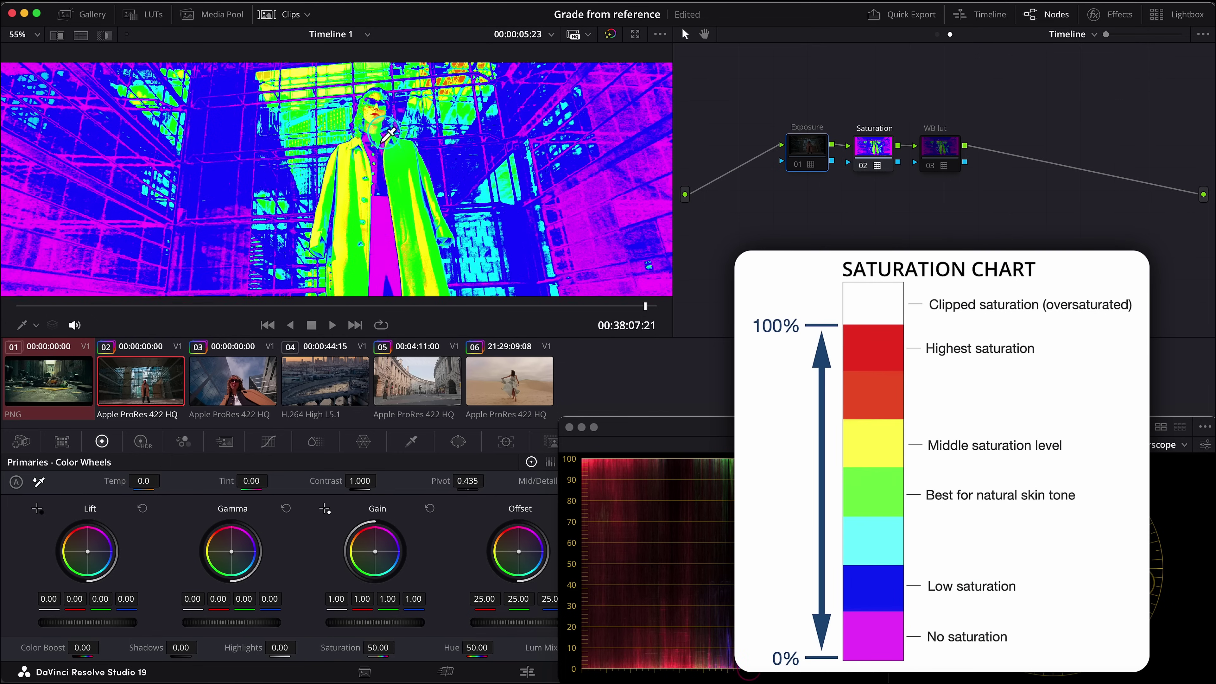
scroll(360, 176, "up", 1)
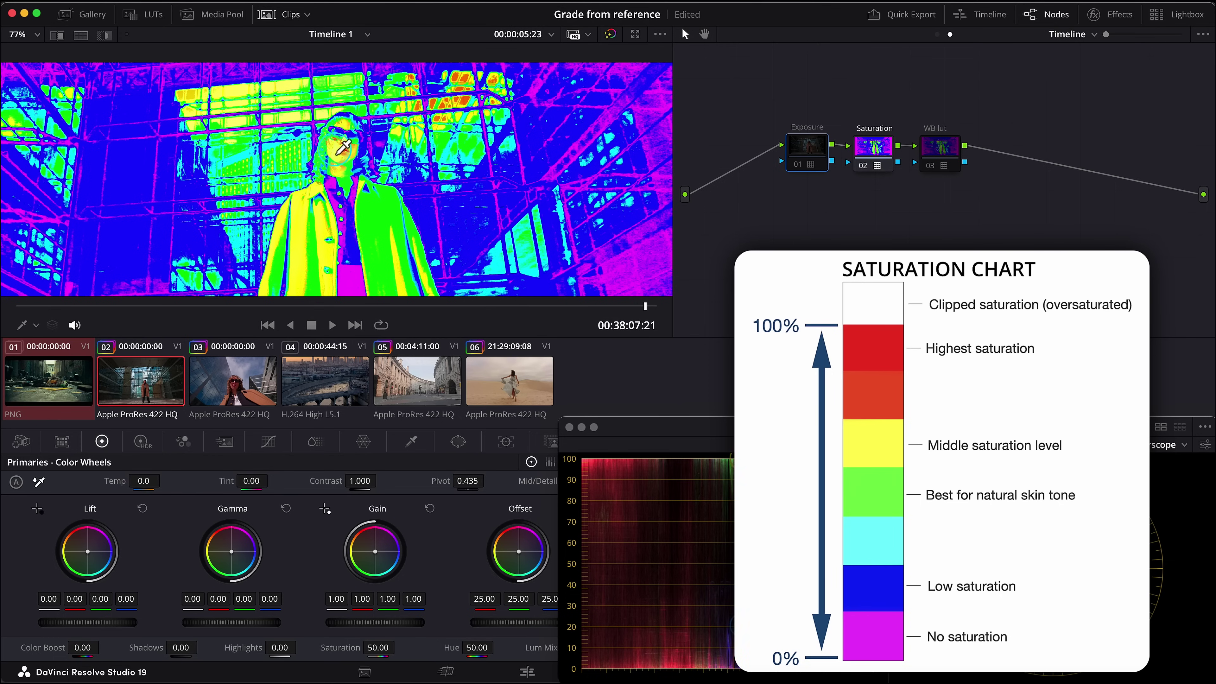
scroll(346, 153, "up", 6)
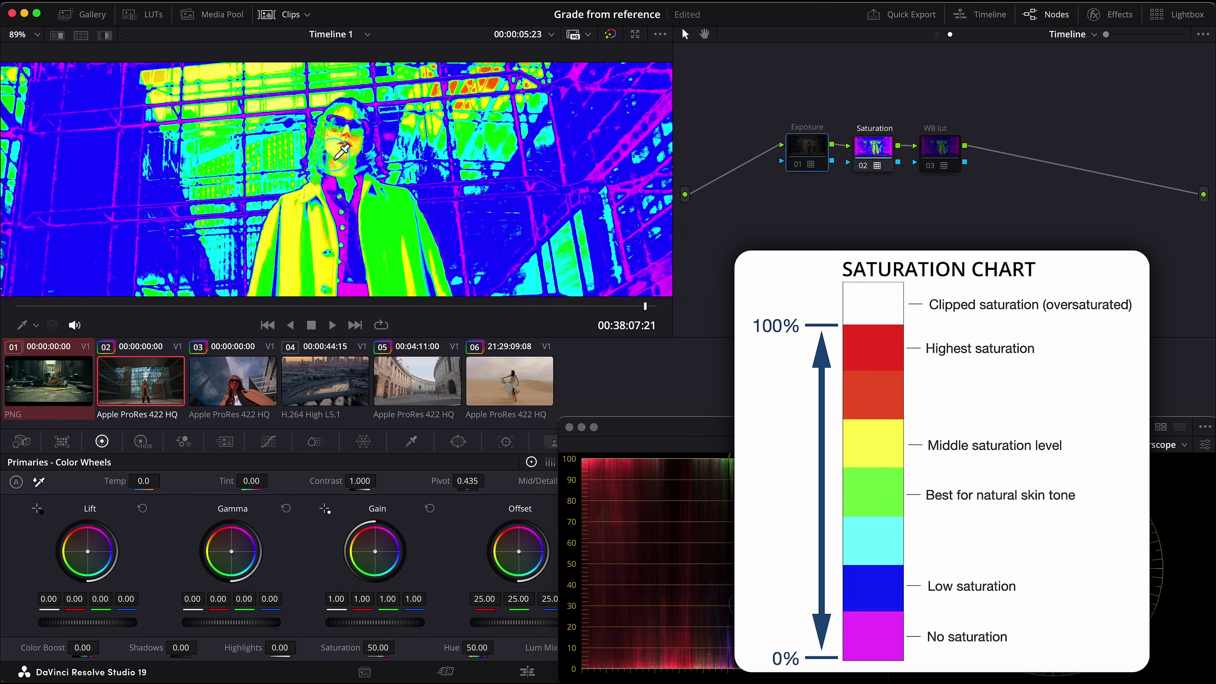
scroll(338, 162, "up", 2)
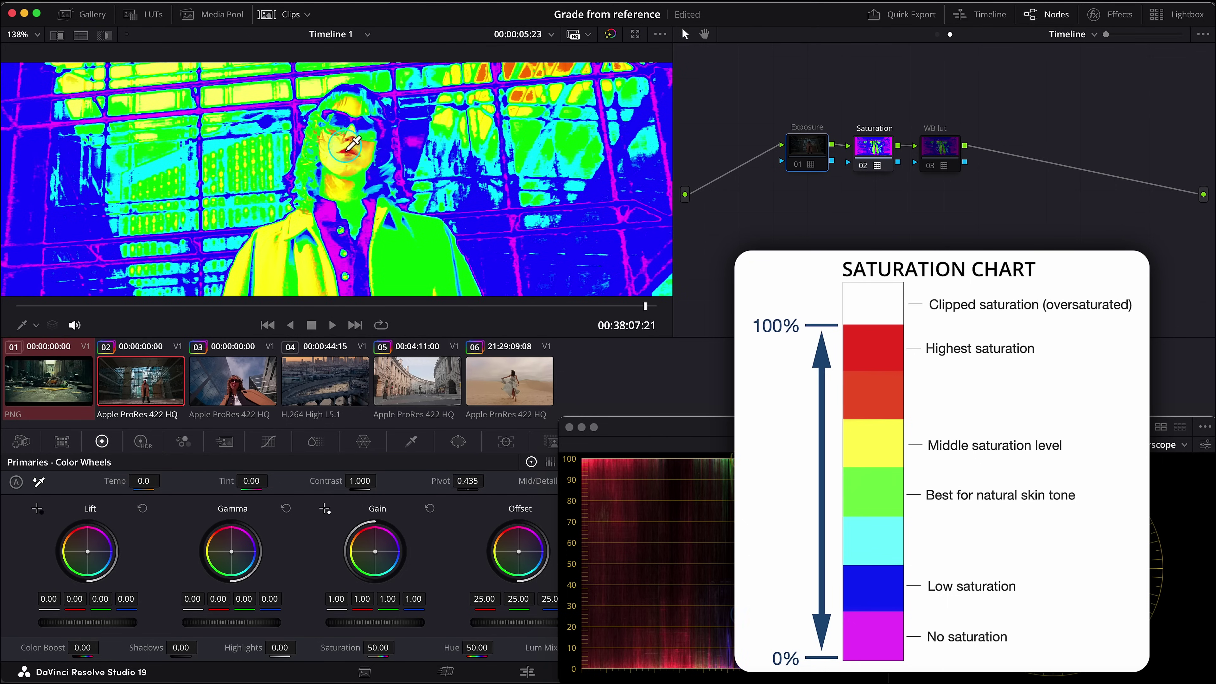
scroll(349, 158, "down", 6)
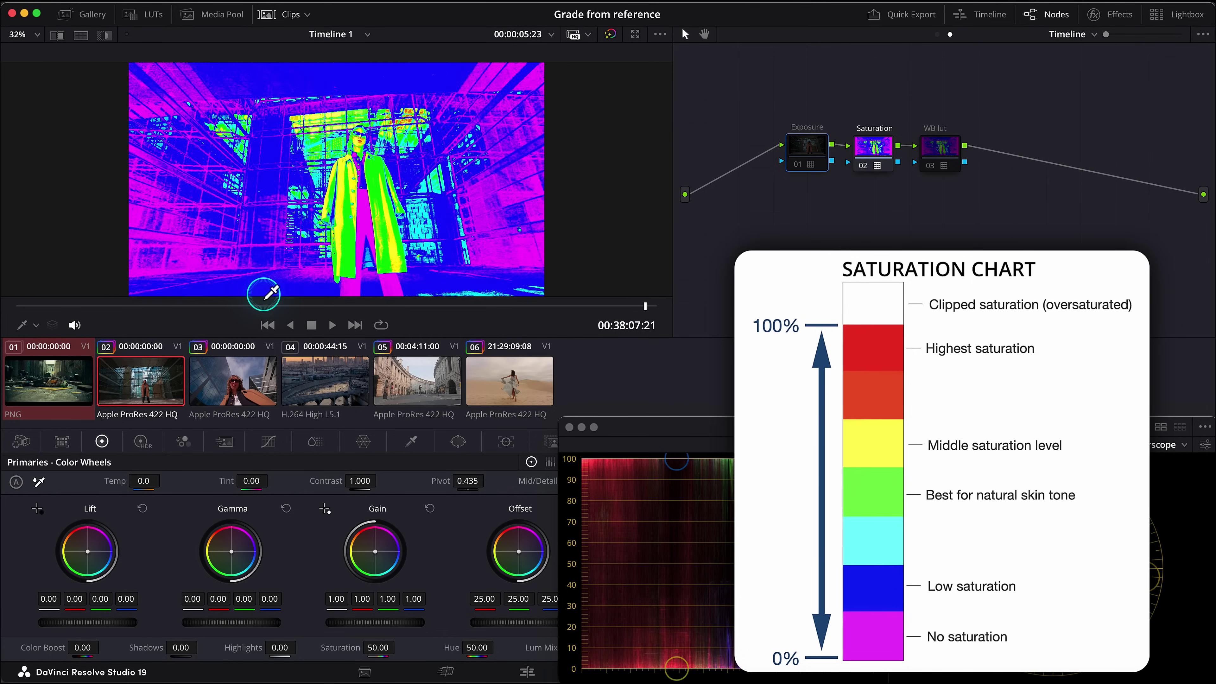
Bring back the split-screen with reference clip 01 and compare the saturation levels of both images.
key("super+alt+w")
scroll(291, 225, "up", 2)
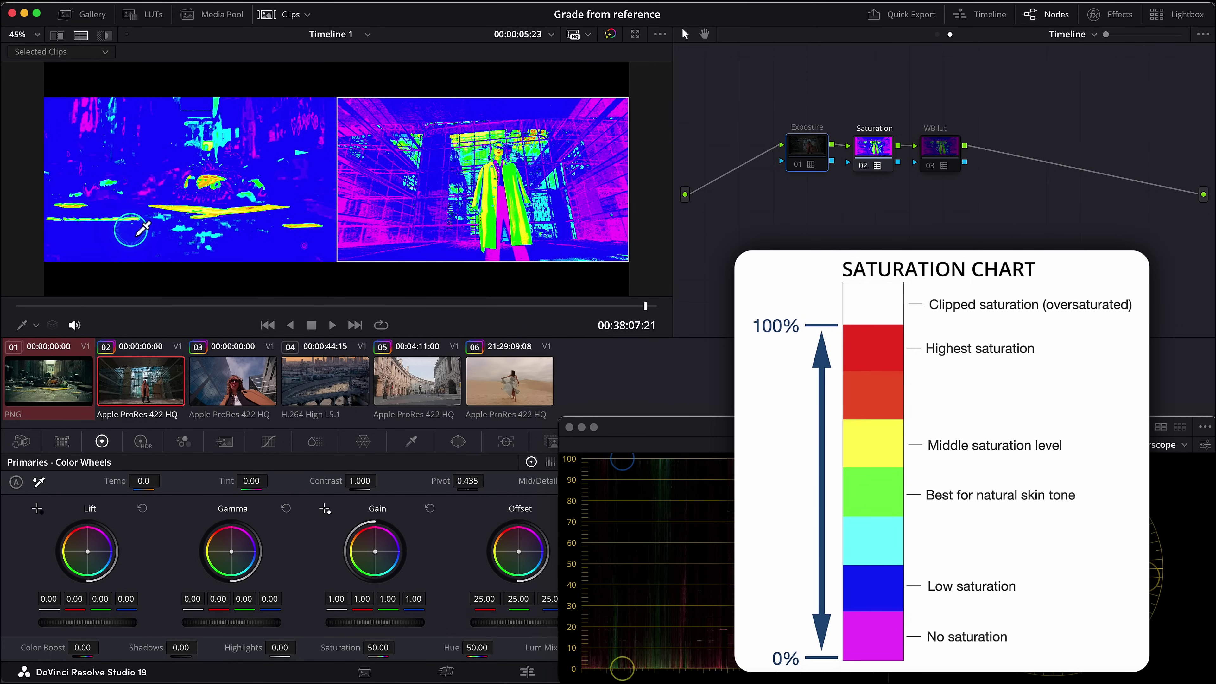
scroll(214, 172, "up", 5)
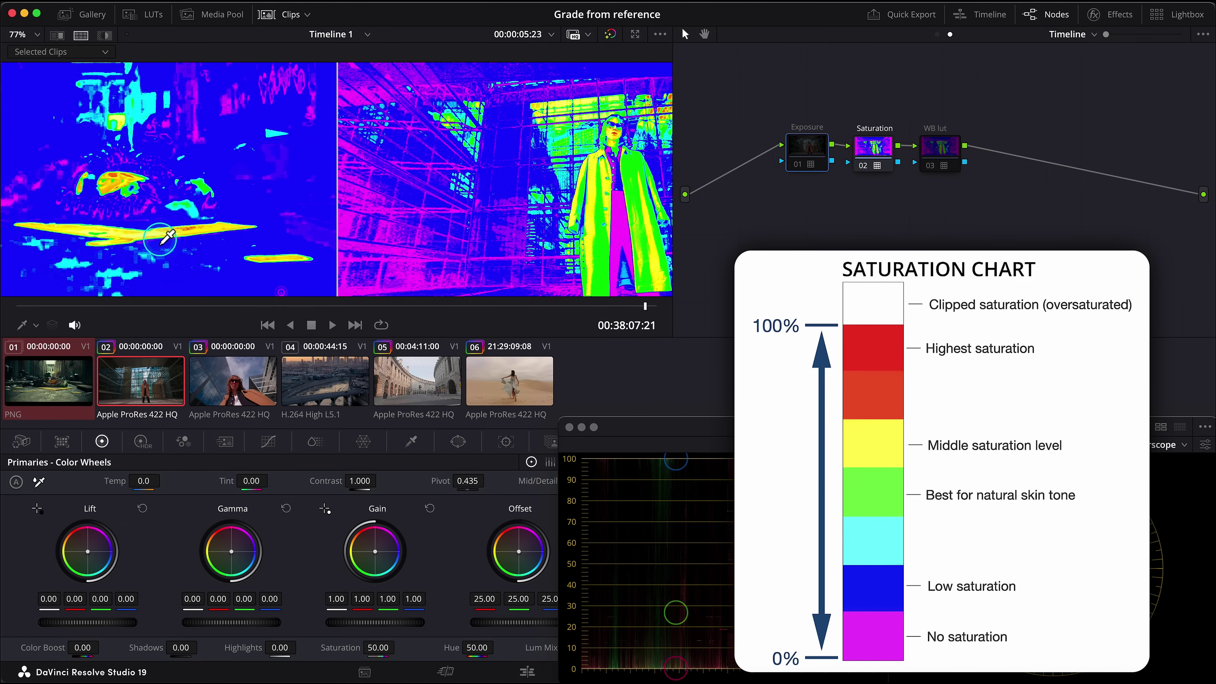
scroll(167, 236, "down", 3)
scroll(200, 138, "down", 1)
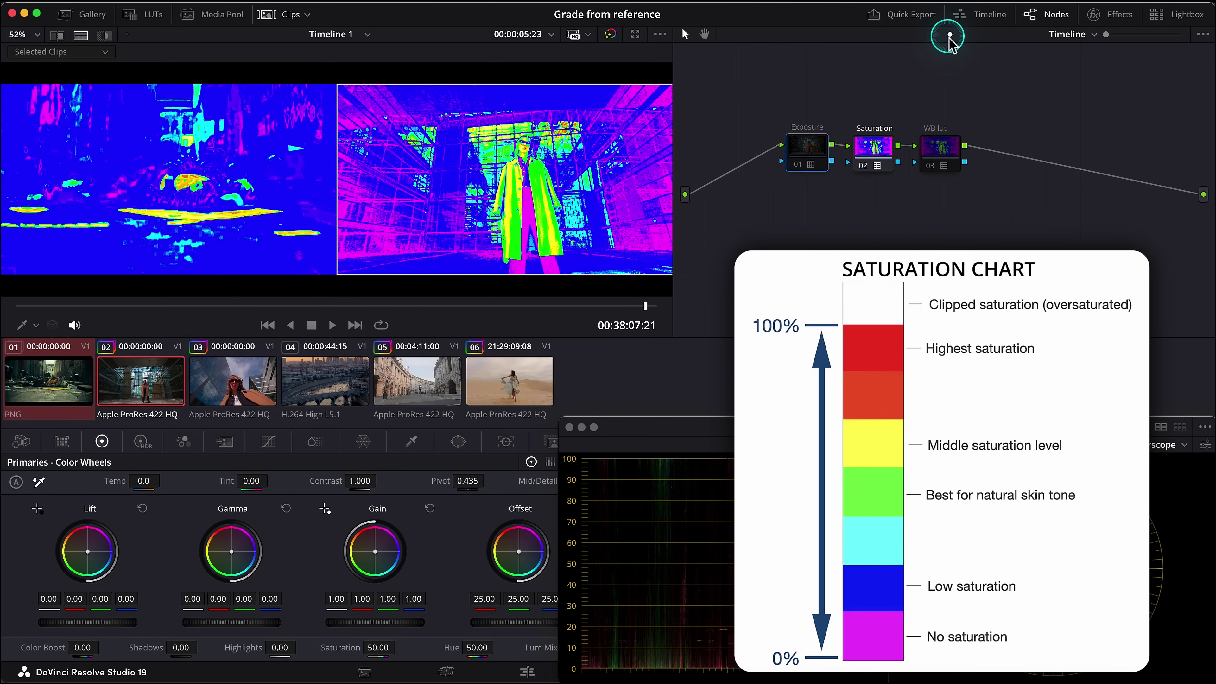
In the clip-level graph, set the HSV Sat node's color space to HSV and limit its active channels to saturation.
left_click(938, 35)
left_click(880, 142)
right_click(874, 152)
mouse_move(953, 316)
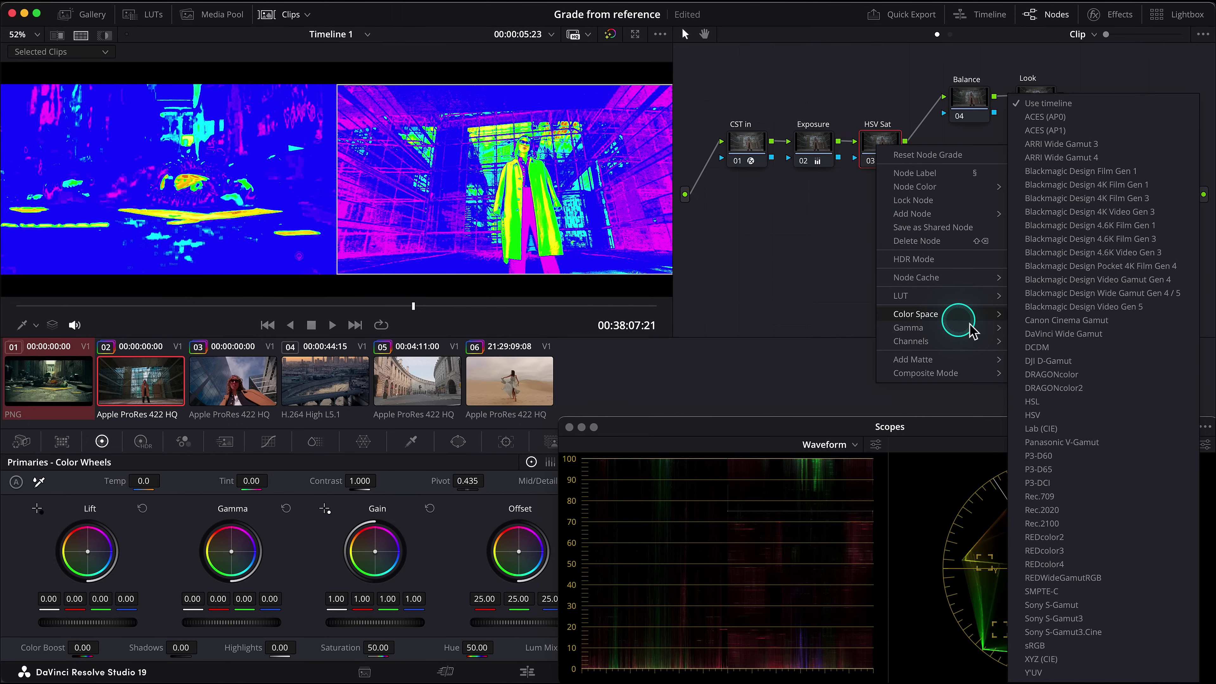
left_click(1045, 414)
right_click(887, 147)
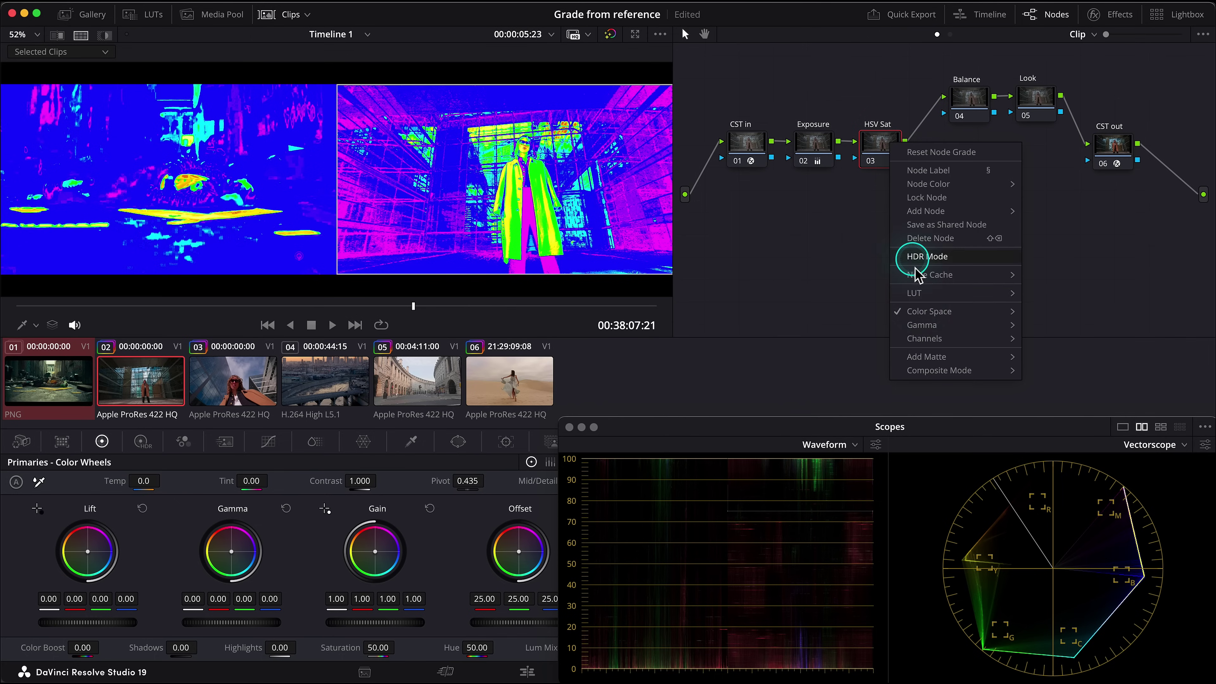
left_click(1057, 343)
right_click(885, 146)
left_click(1045, 361)
left_click_drag(885, 148, 884, 146)
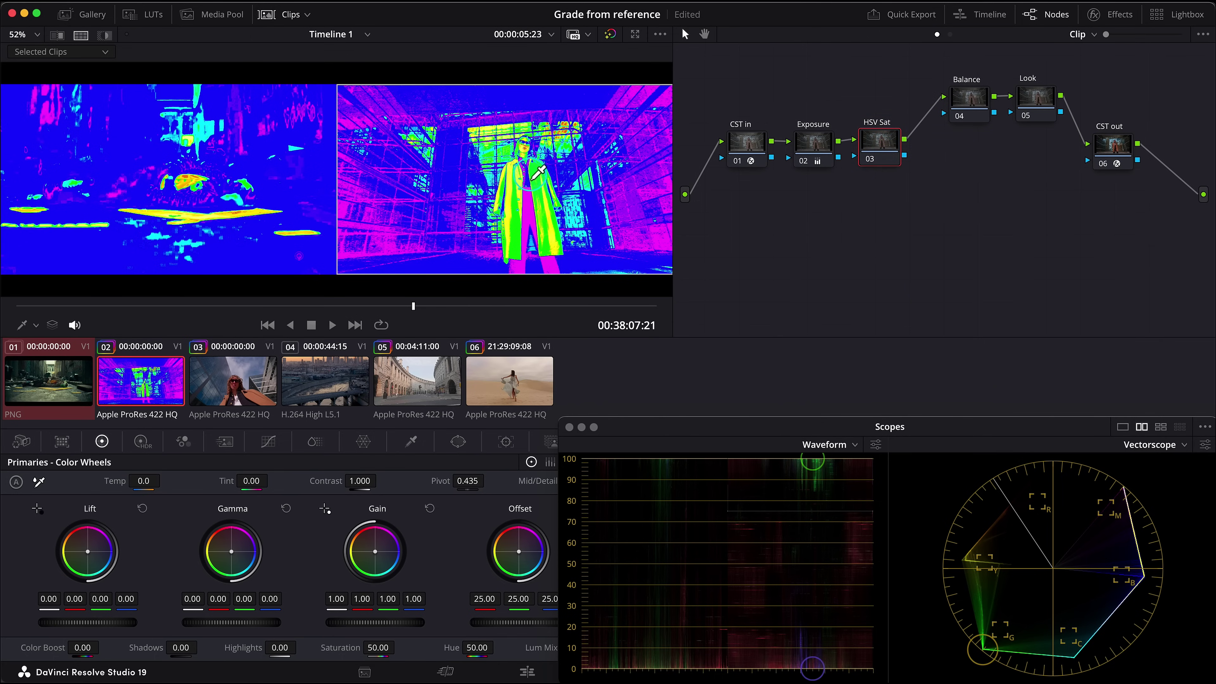
At the end of clip 02, lower the HSV Sat node's Gamma to -0.05 and Gain to 0.96.
scroll(540, 153, "up", 3)
left_click_drag(539, 156, 457, 167)
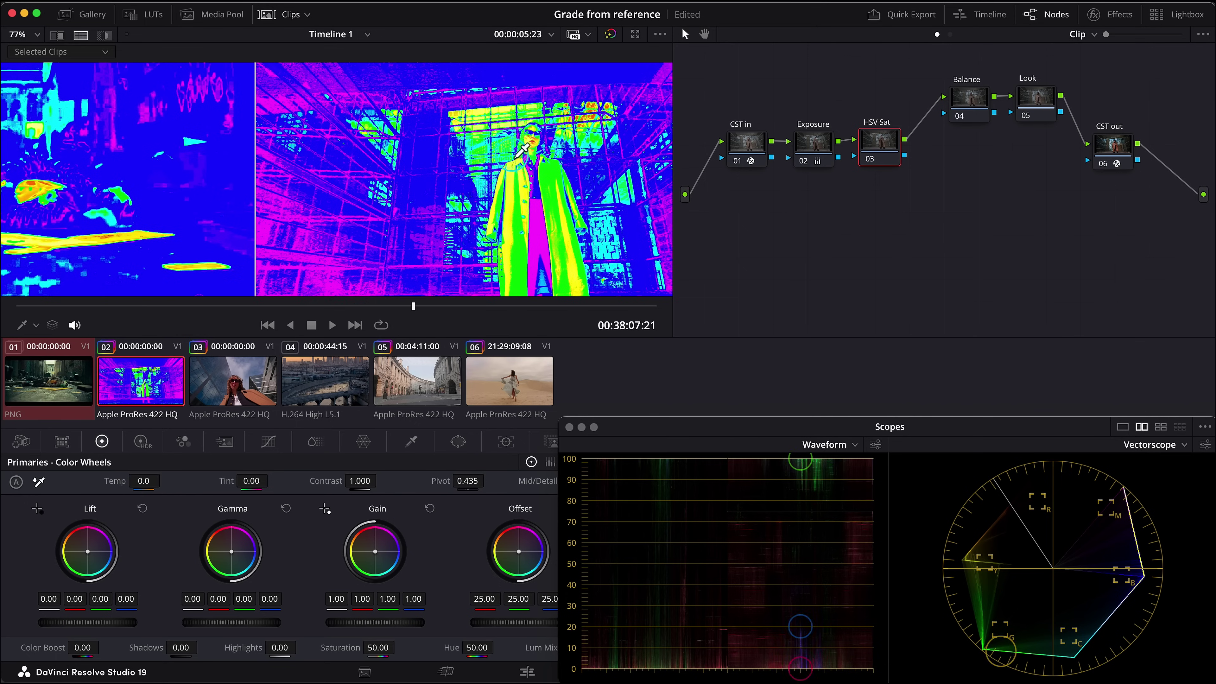
left_click_drag(444, 314, 704, 302)
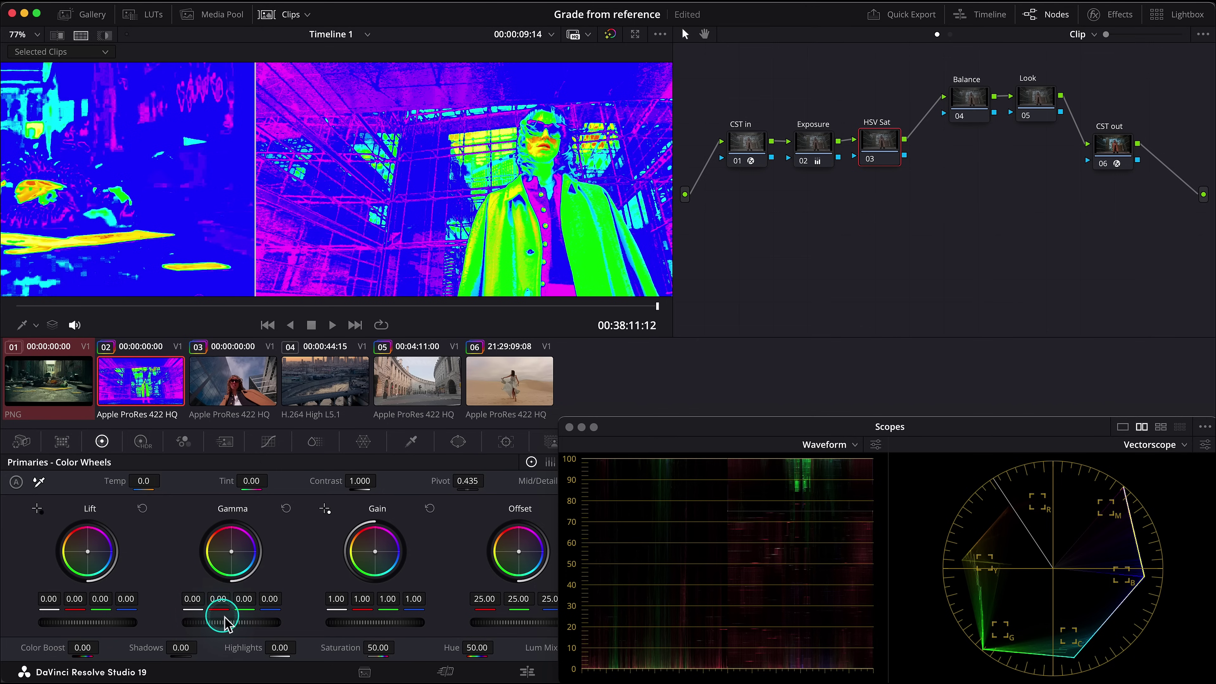
left_click_drag(234, 623, 235, 629)
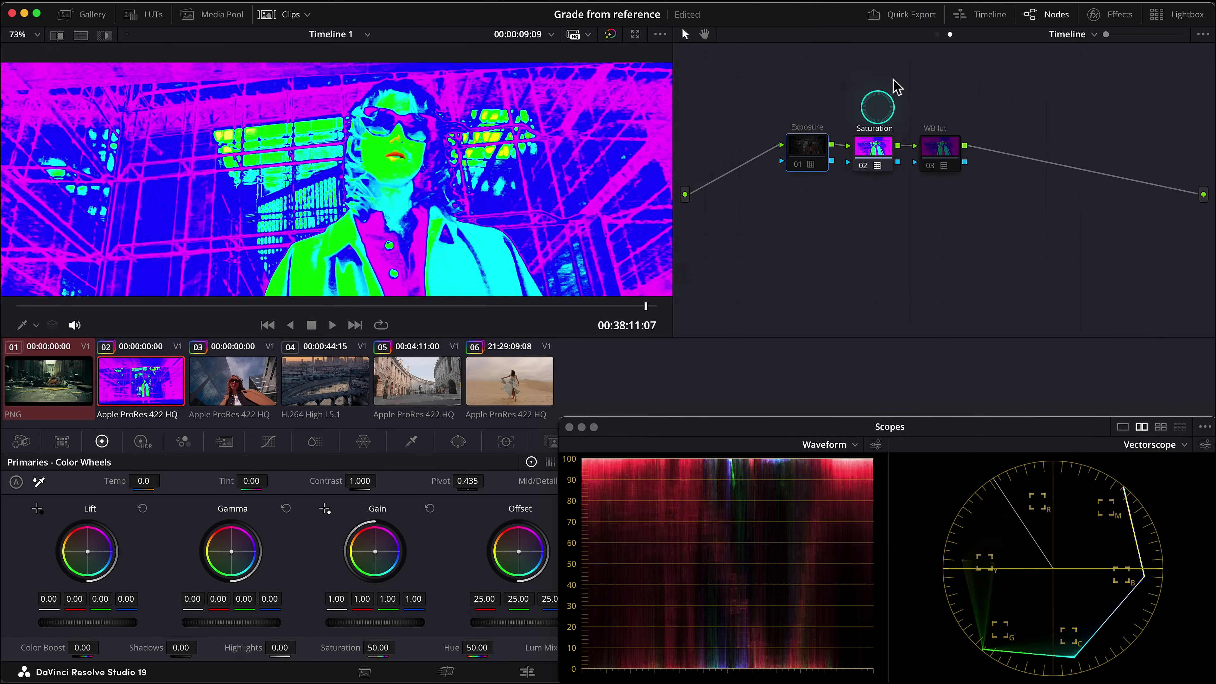
Disable the timeline Saturation indicator and compare clip 02 alone with the HSV Sat node off and on.
key("ctrl+d")
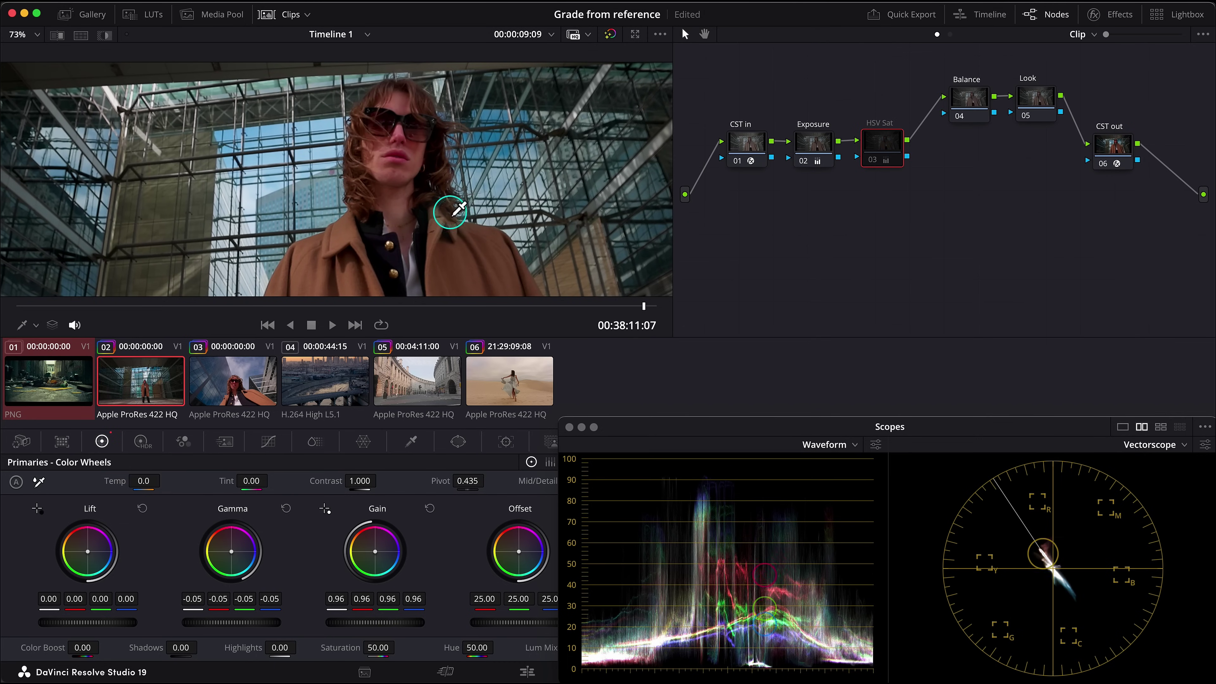
key("ctrl+d")
key("shift+z")
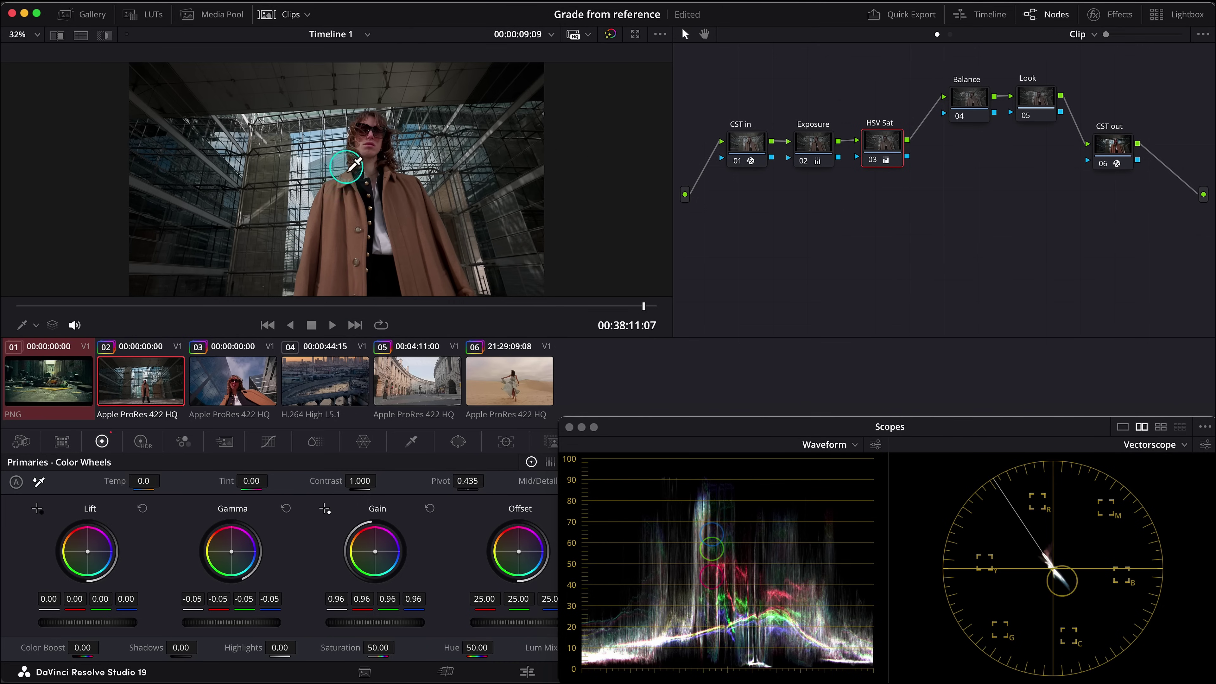
scroll(354, 187, "up", 3)
left_click_drag(382, 137, 362, 185)
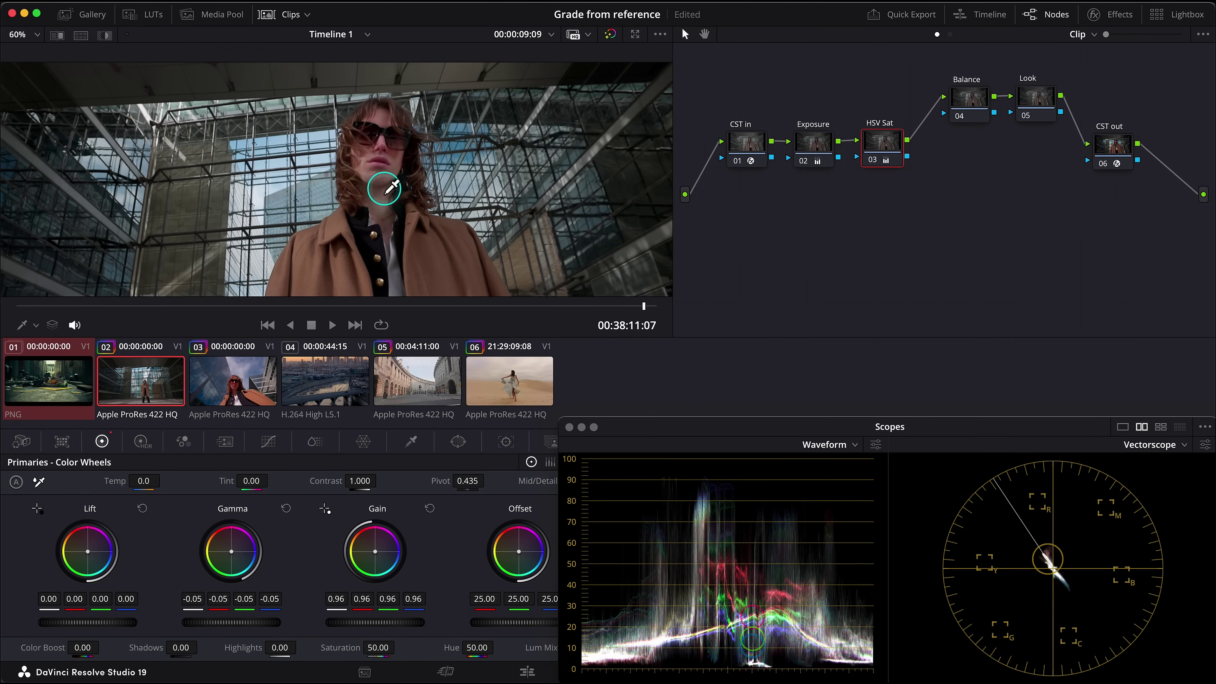
Add a serial node after CST out on clip 02 and apply the Perfect skin indicator LUT to it.
left_click(1101, 156)
key("alt+s")
left_click_drag(1161, 154, 1125, 213)
left_click(139, 15)
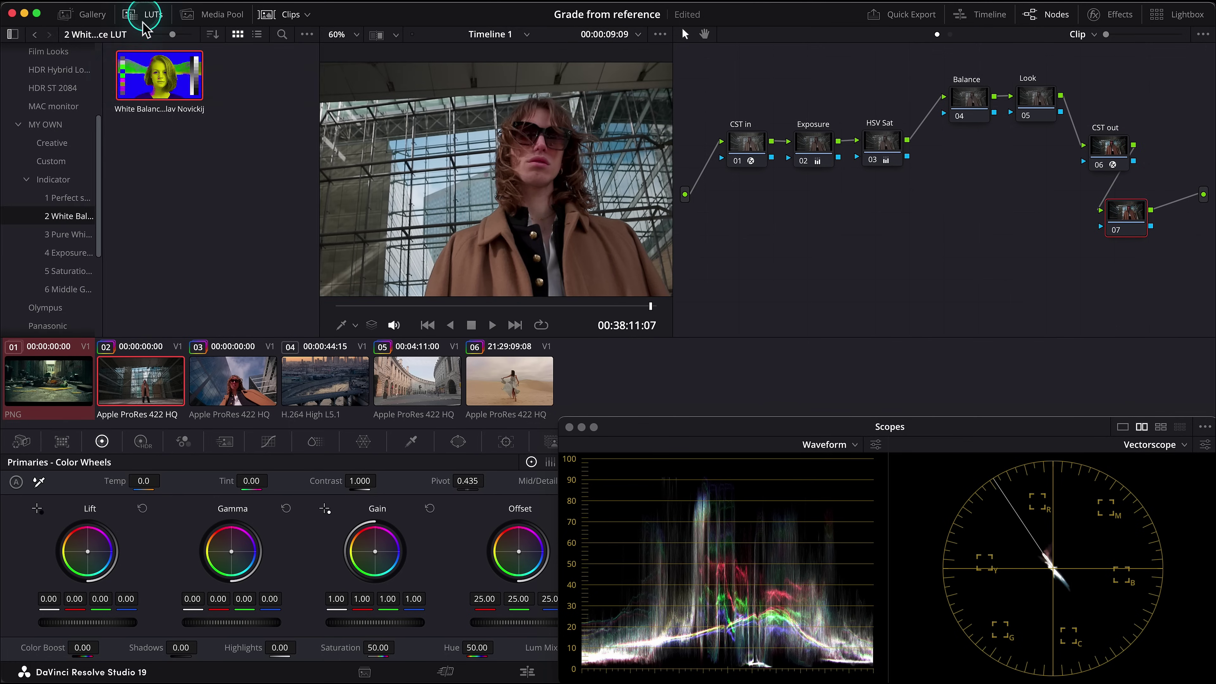
left_click(67, 198)
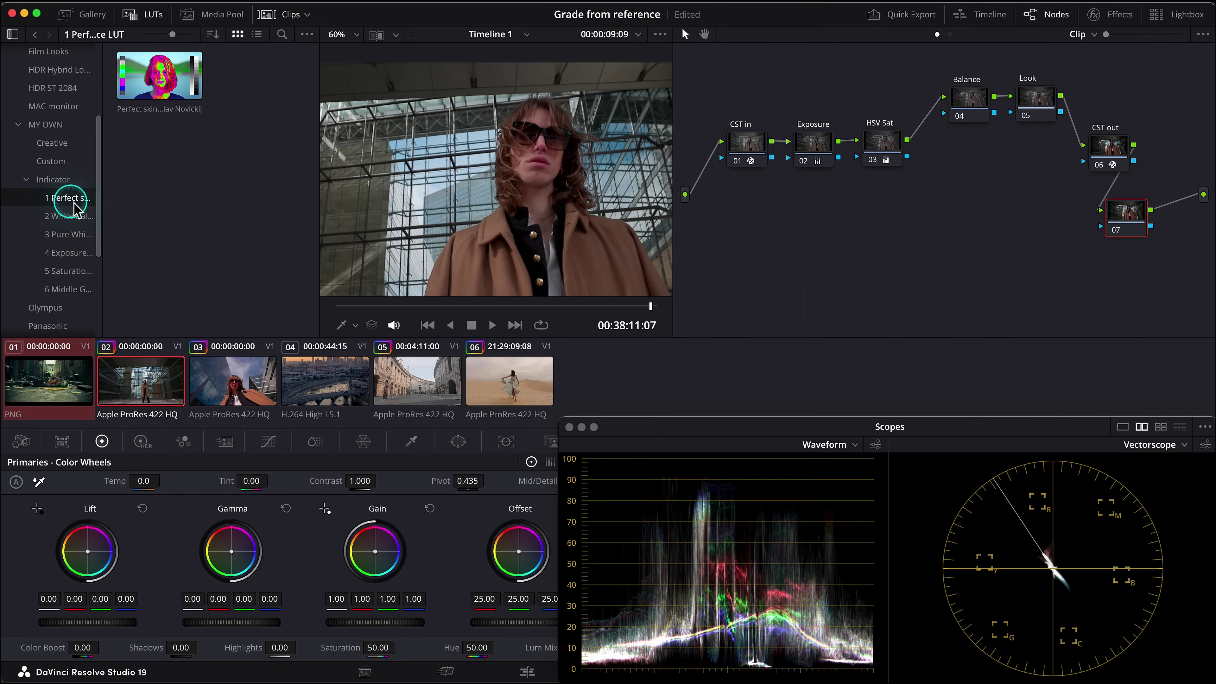
left_click_drag(153, 81, 544, 205)
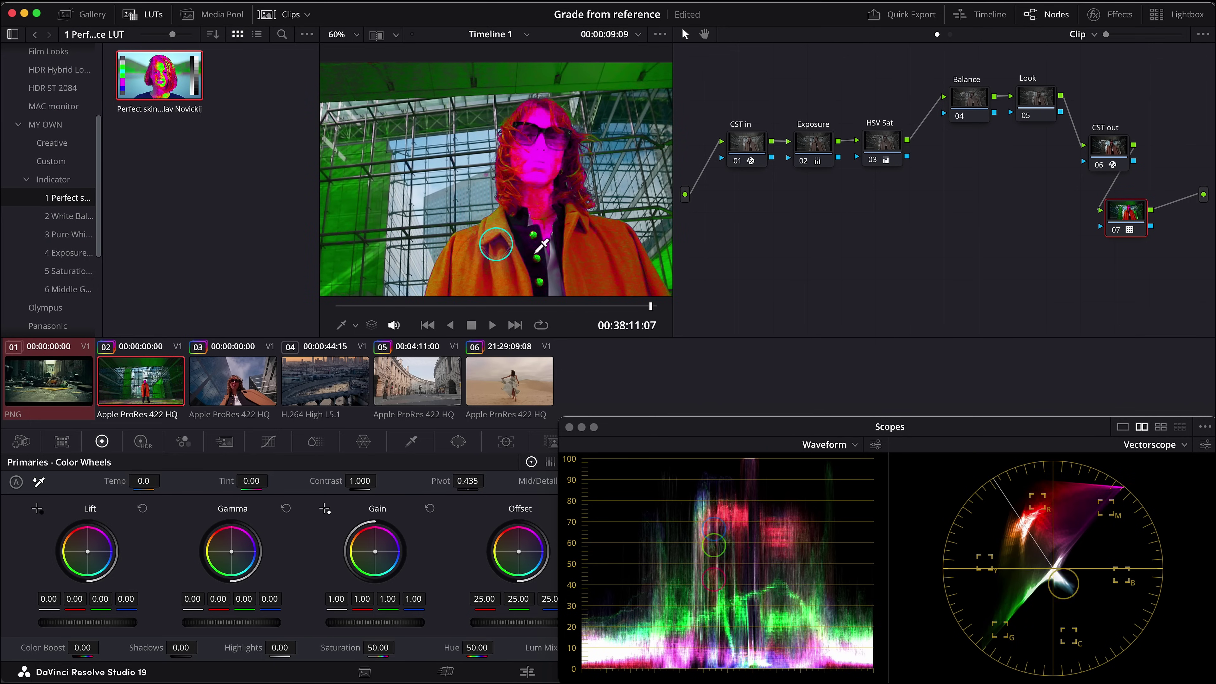
left_click(154, 15)
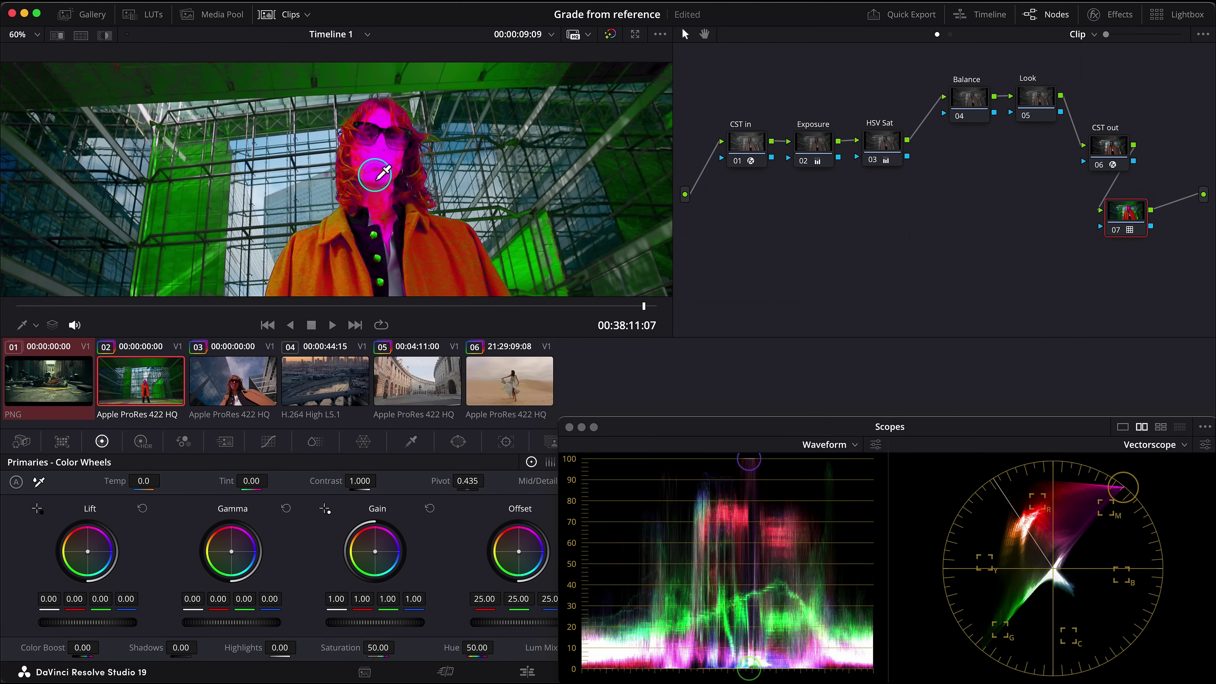
Add a serial node after HSV Sat, place it below the chain and label it Sec.
left_click(882, 146)
key("alt+s")
left_click_drag(955, 153, 926, 230)
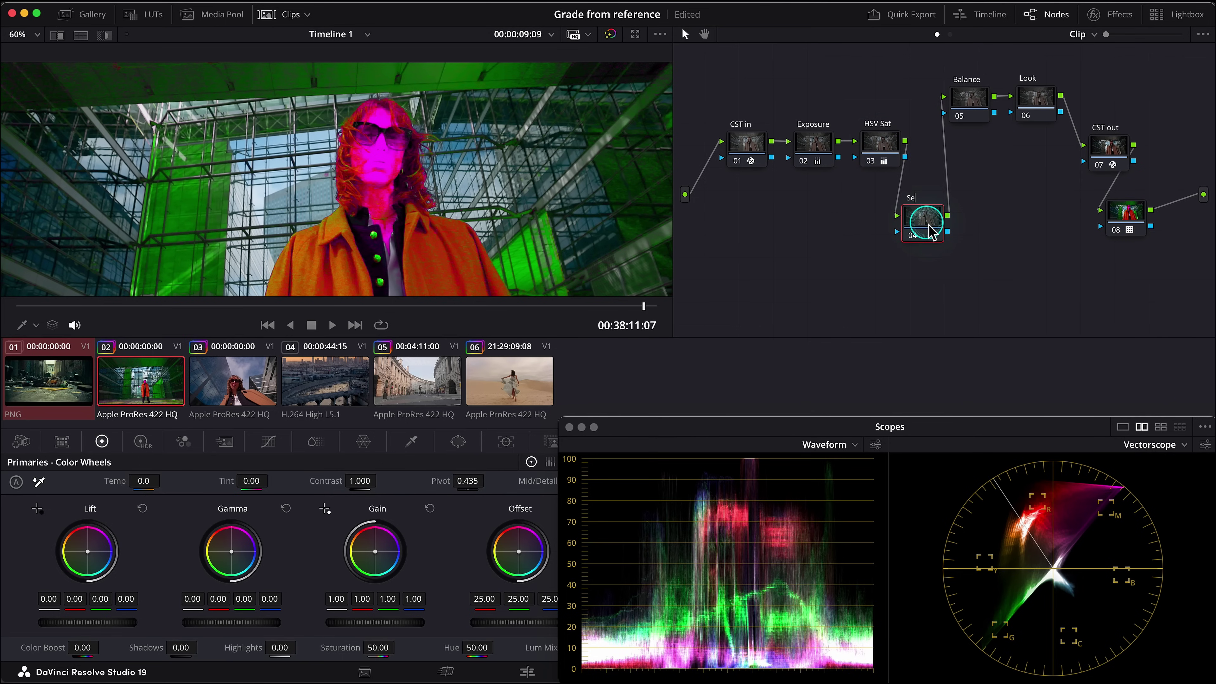
On the Sec node's Hue Vs Hue curve, isolate the reds and lower the red point at Input Hue 257.23 slightly.
left_click(268, 441)
left_click(425, 462)
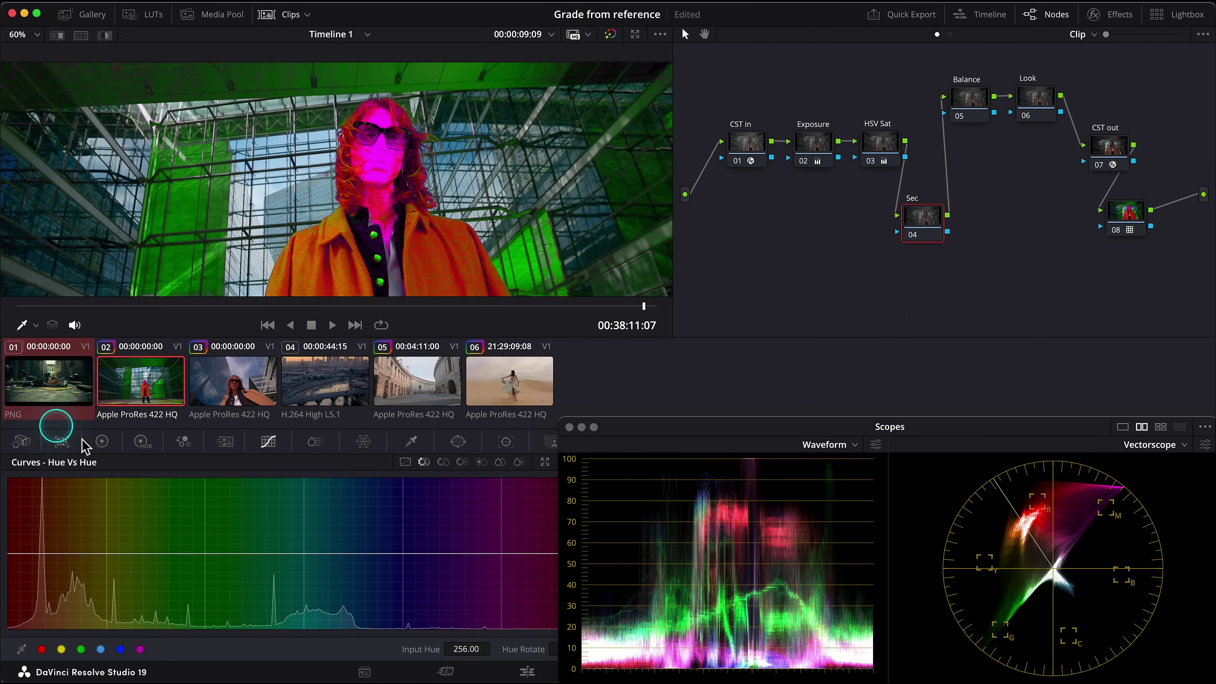
left_click(13, 559)
left_click_drag(13, 559, 13, 564)
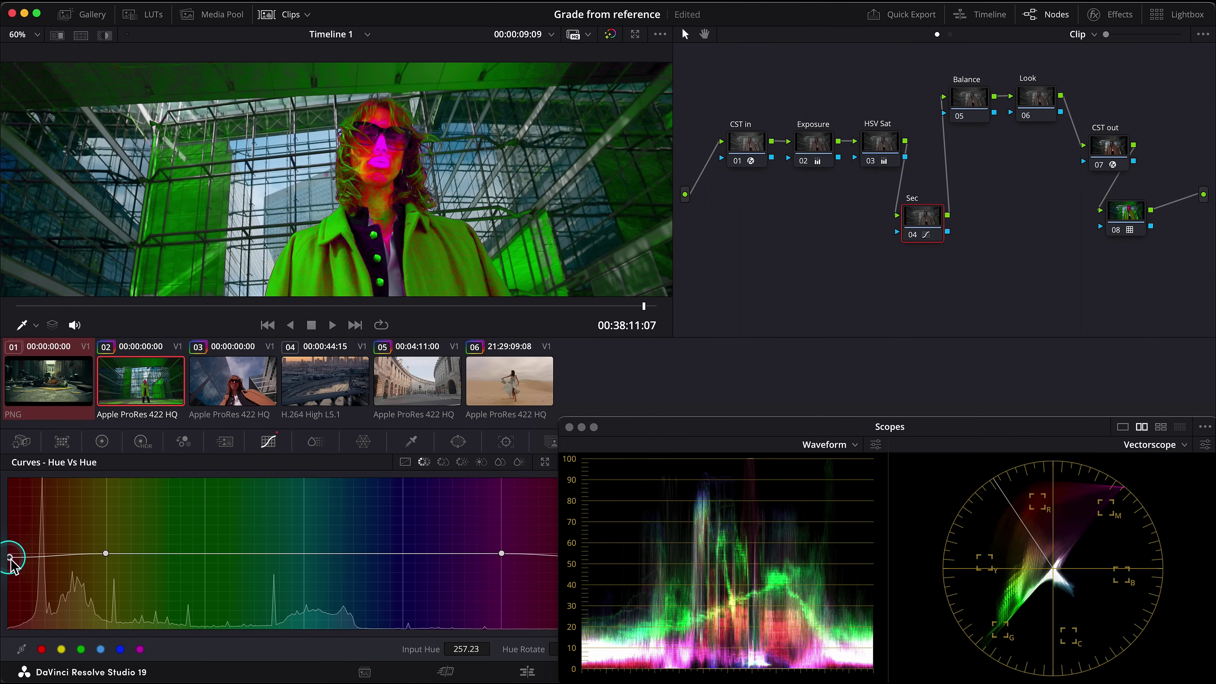
scroll(374, 158, "up", 3)
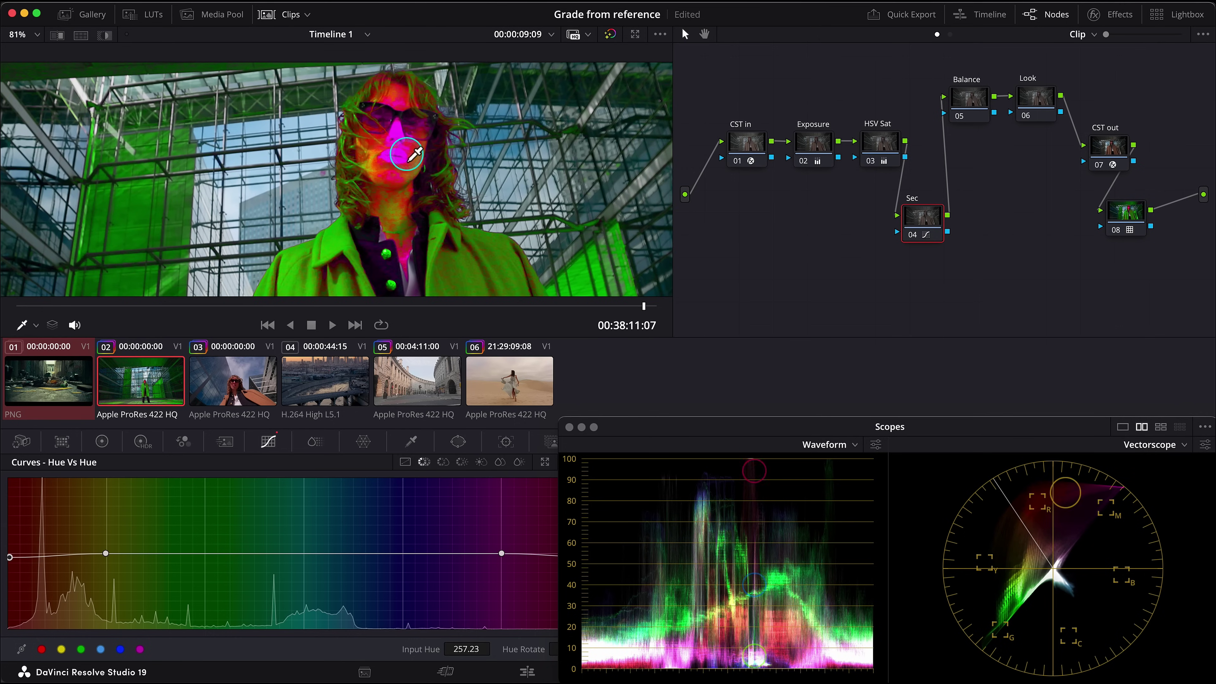
Disable the skin indicator node and compare clip 02 with the Sec node off and on.
left_click(1115, 230)
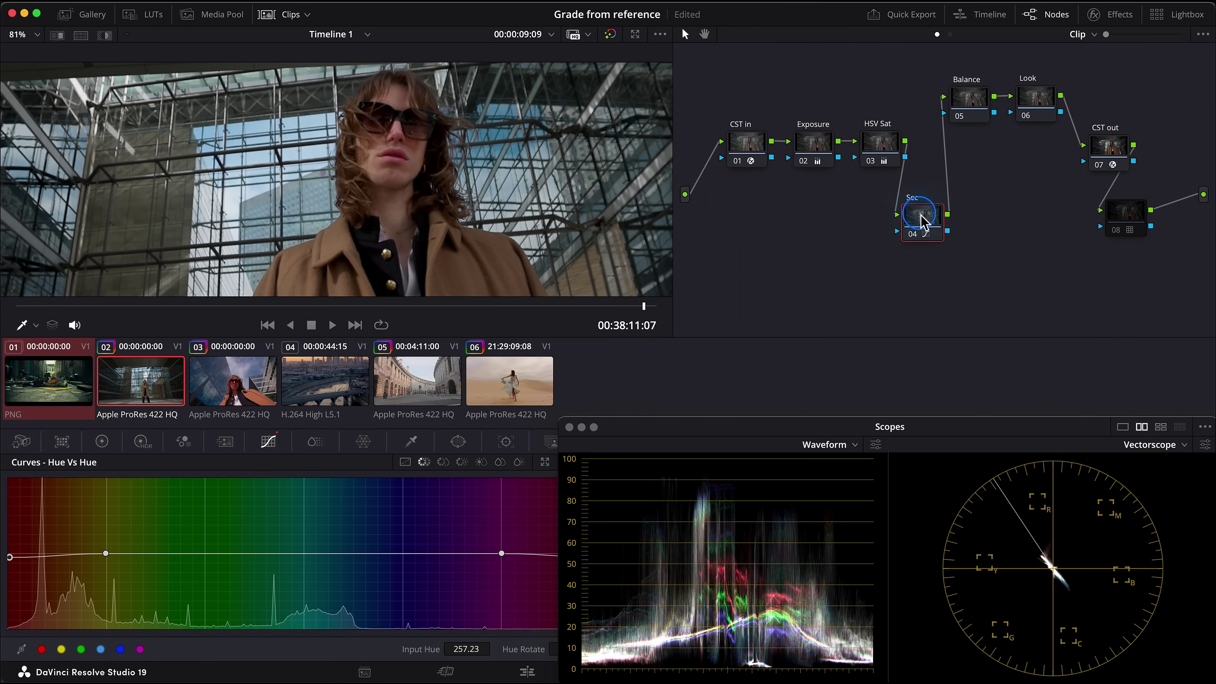
left_click(914, 239)
left_click(913, 239)
left_click(914, 239)
left_click(913, 240)
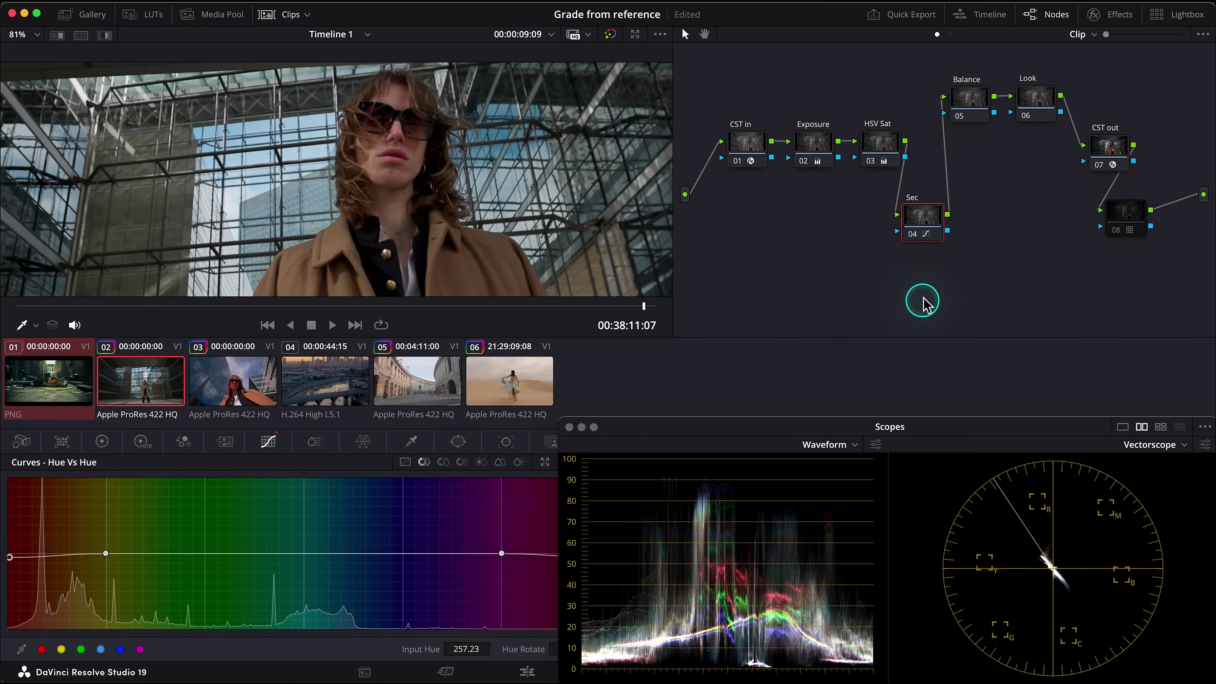
left_click(912, 233)
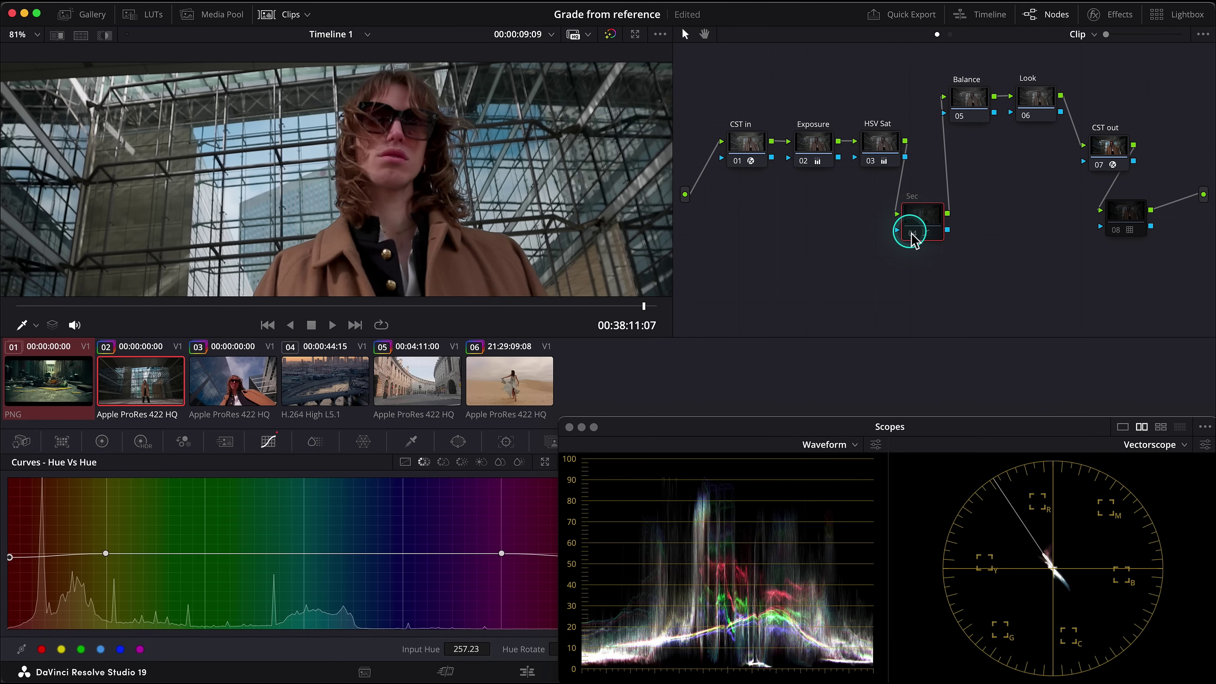
left_click(911, 233)
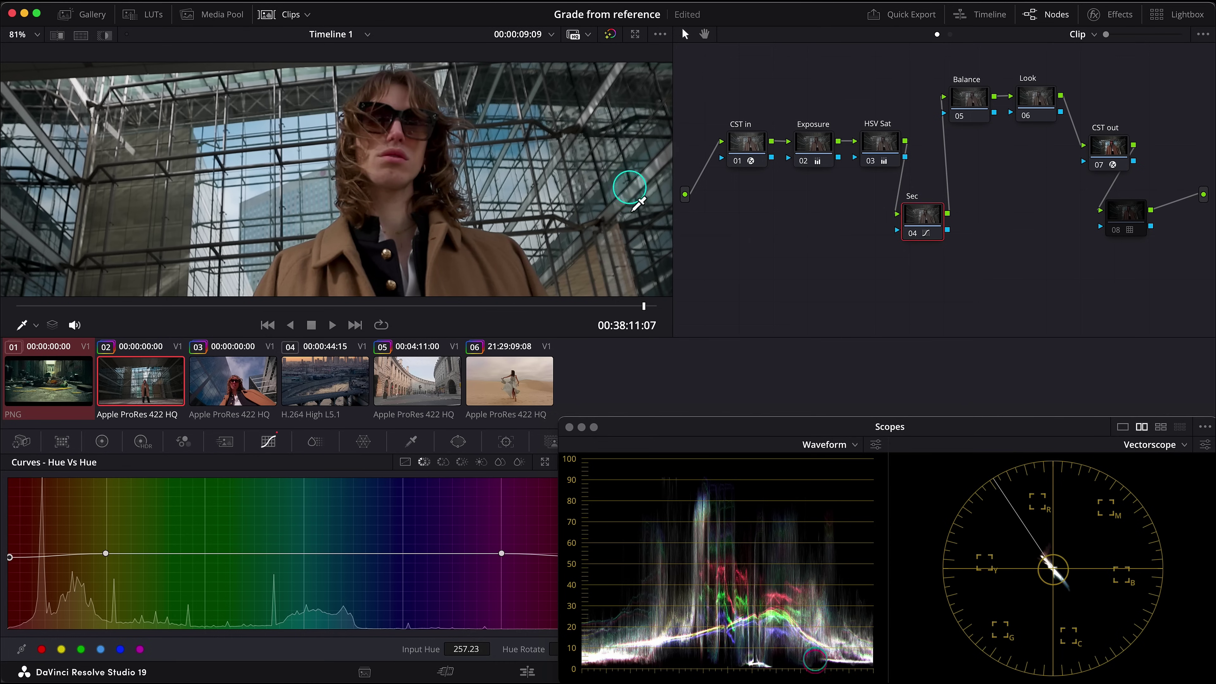
With the timeline WB lut indicator temporarily enabled, compare the white balance of reference clip 01 and clip 02.
key("shift+z")
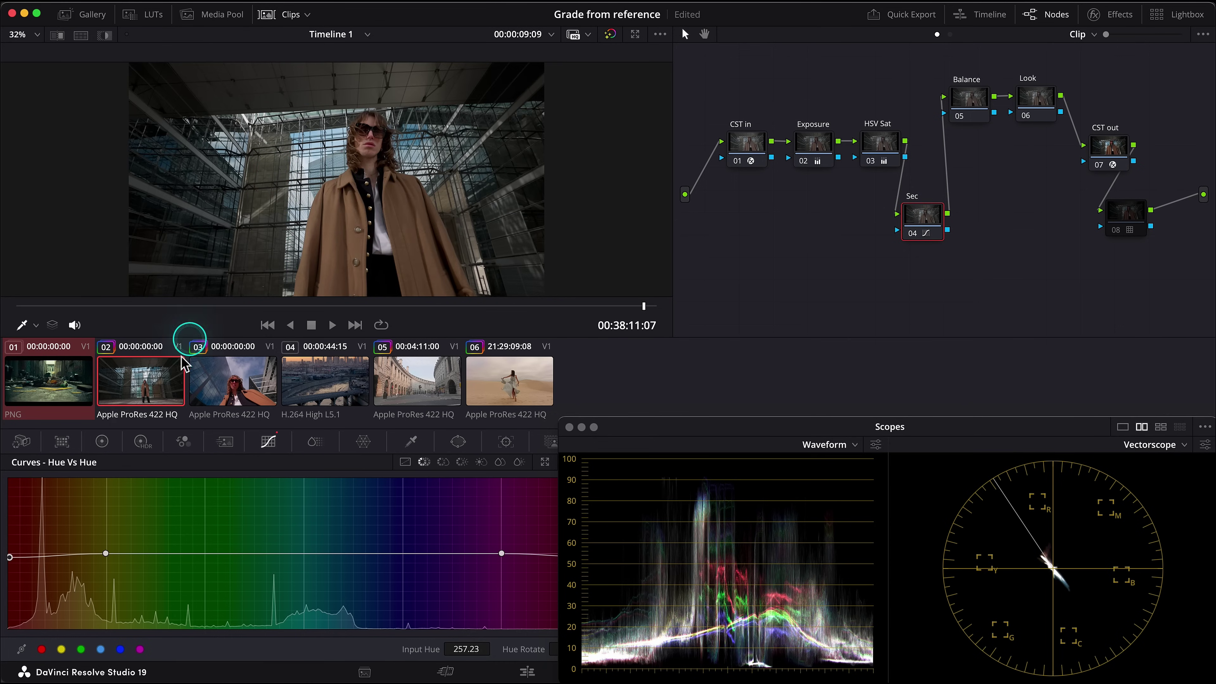
left_click(63, 386)
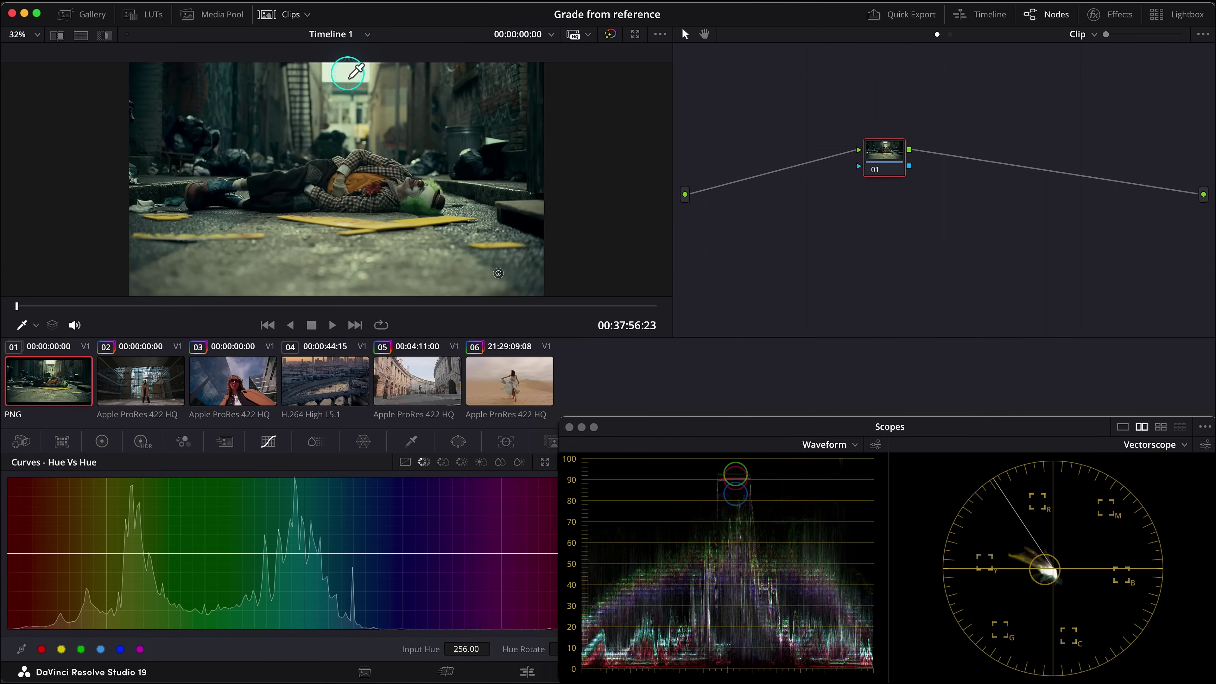
left_click(951, 34)
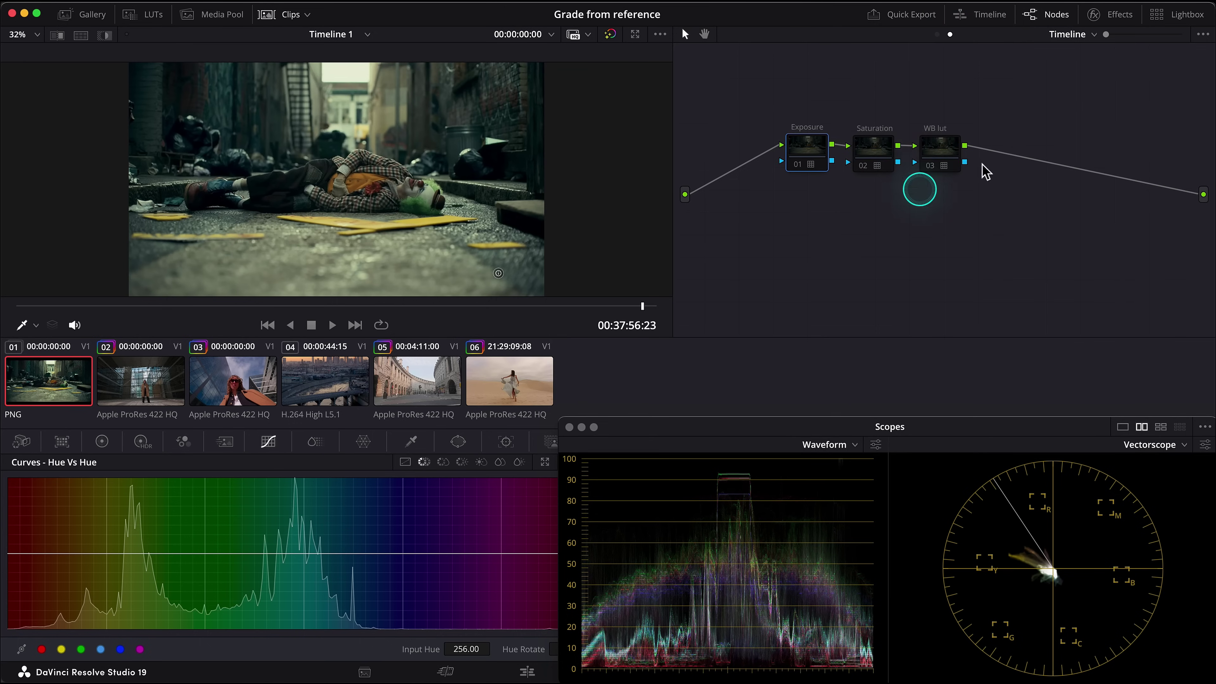
left_click(934, 166)
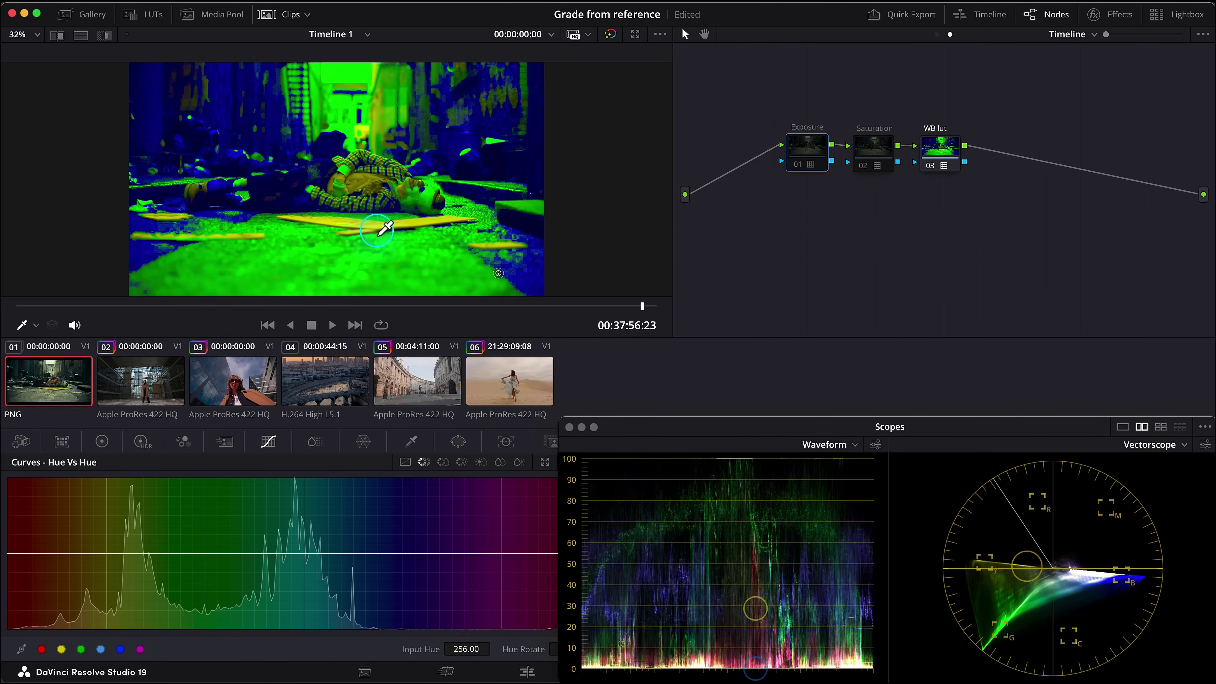
left_click(138, 383)
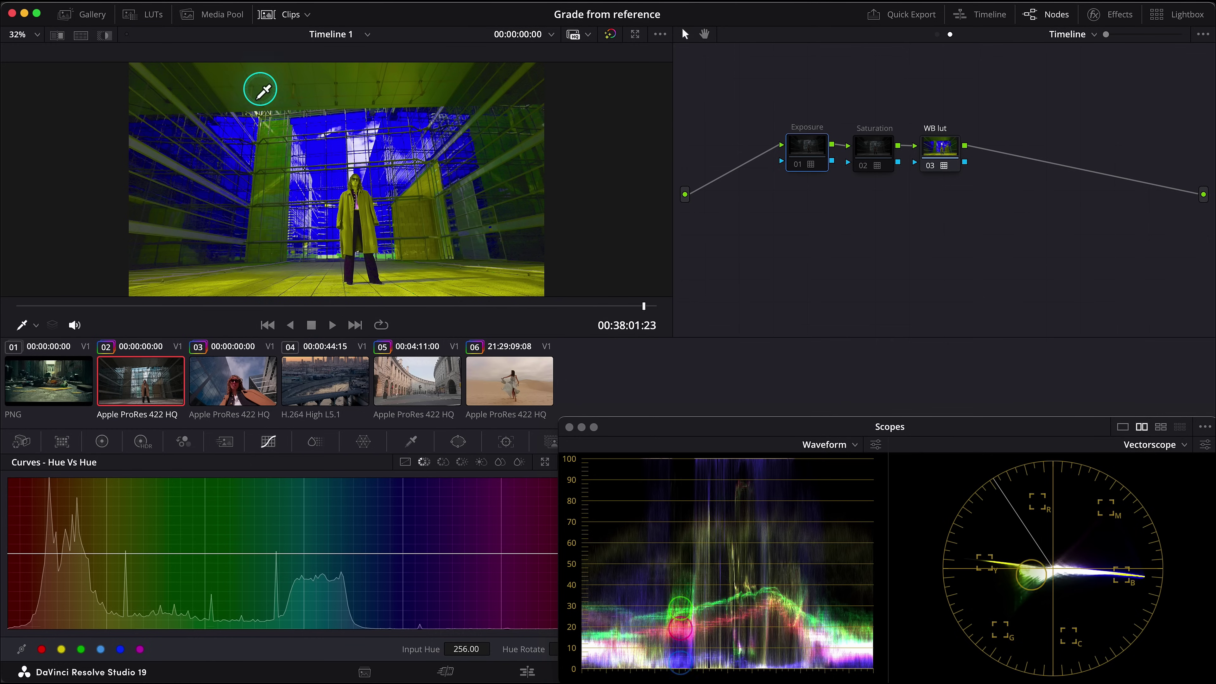
left_click(931, 166)
left_click(937, 34)
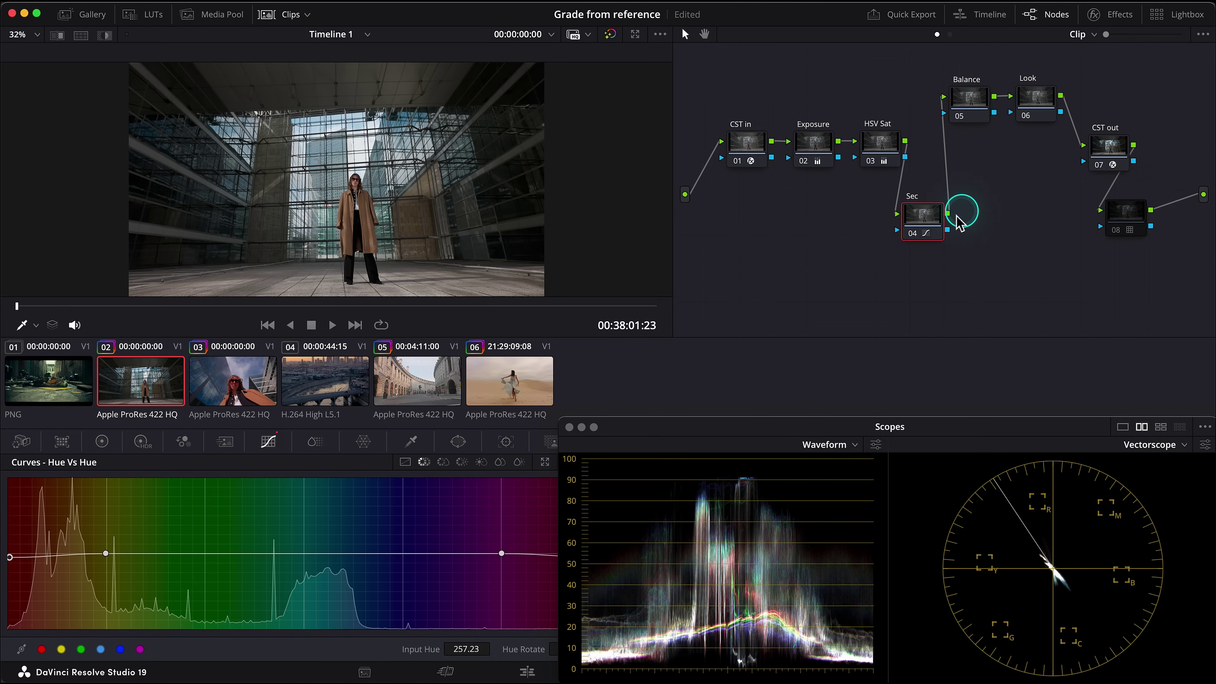
Choose the gamma for clip 02's Balance node and set its Lum Mix to 0.00.
left_click(968, 98)
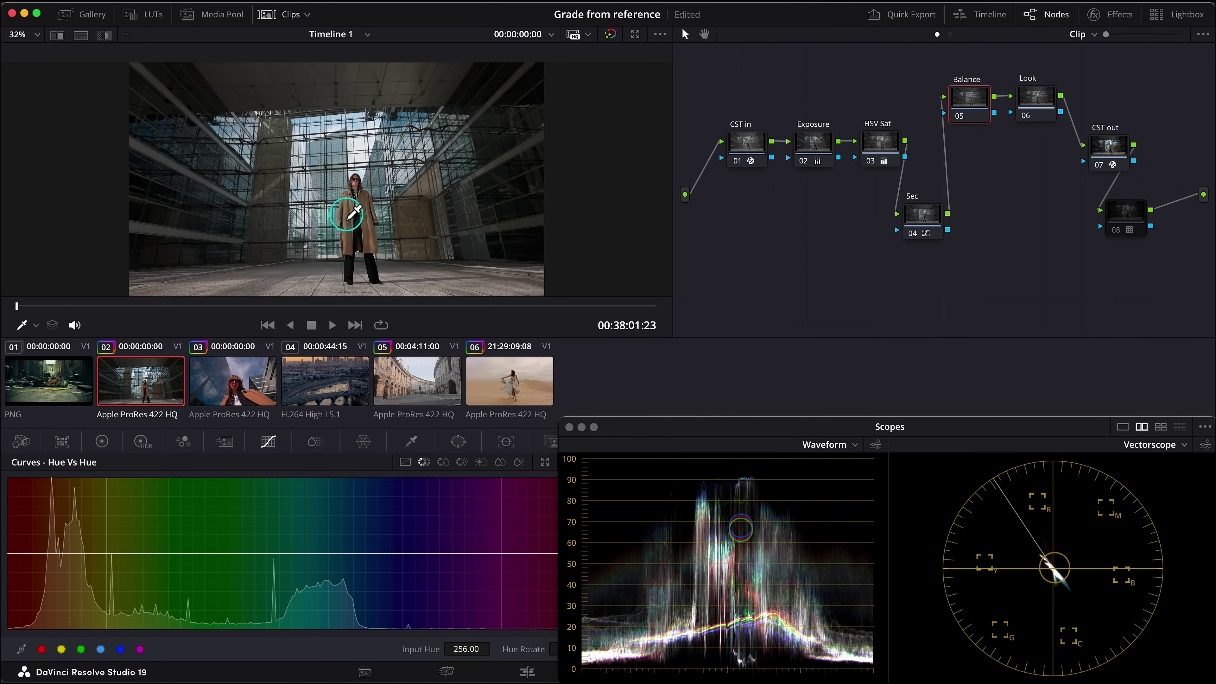
left_click(965, 99)
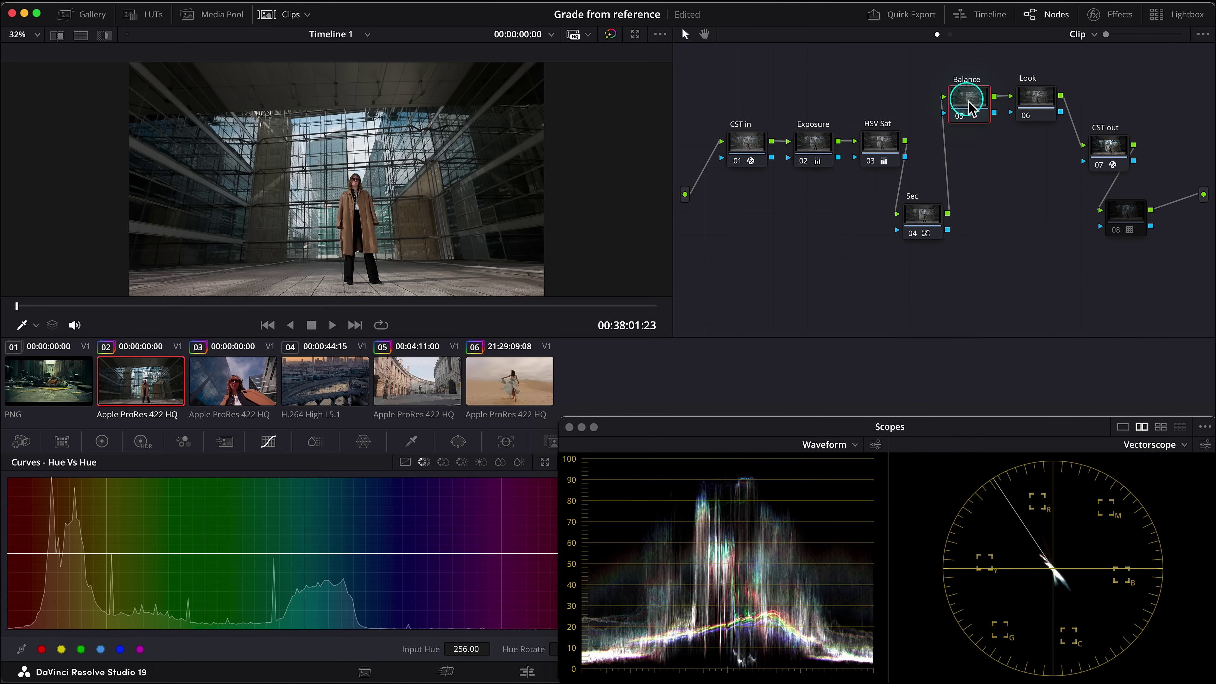
right_click(969, 106)
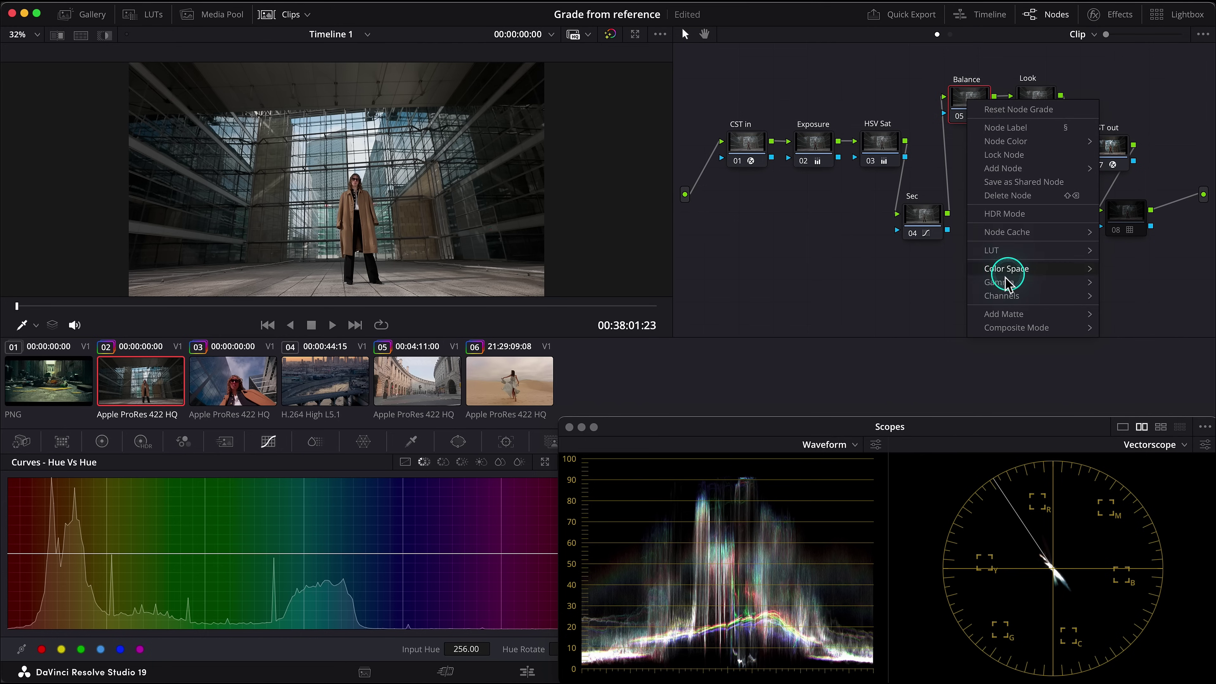
mouse_move(1001, 282)
left_click(834, 28)
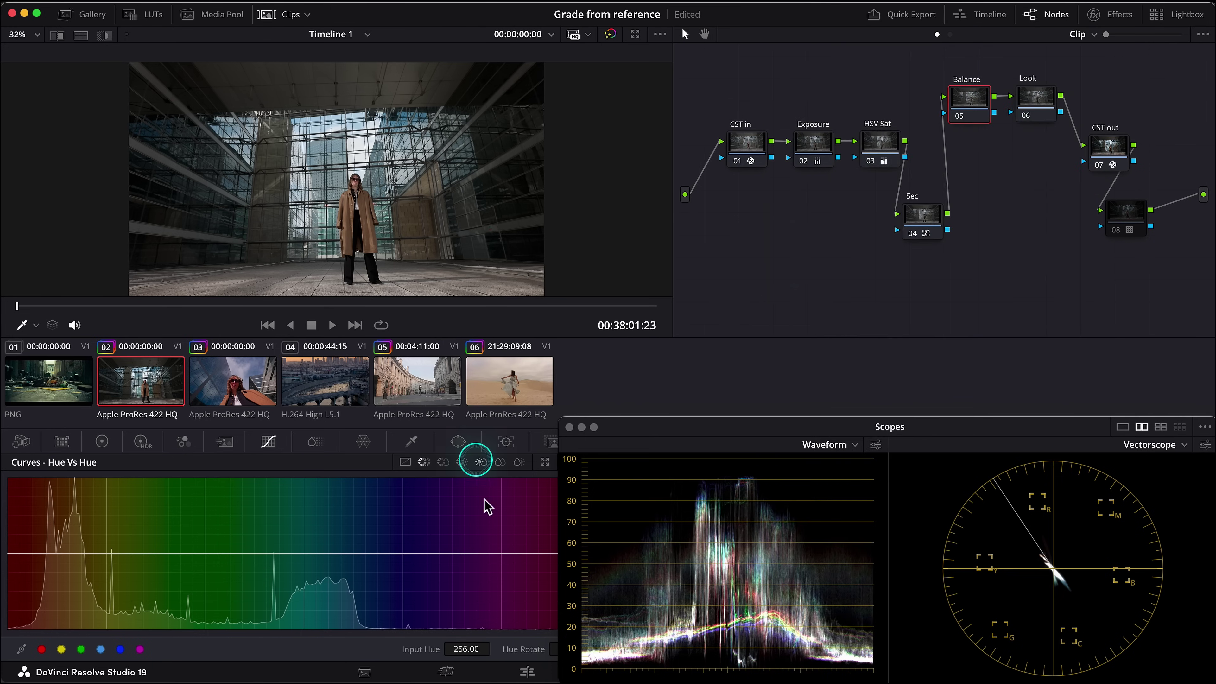
left_click_drag(633, 426, 672, 427)
left_click(103, 442)
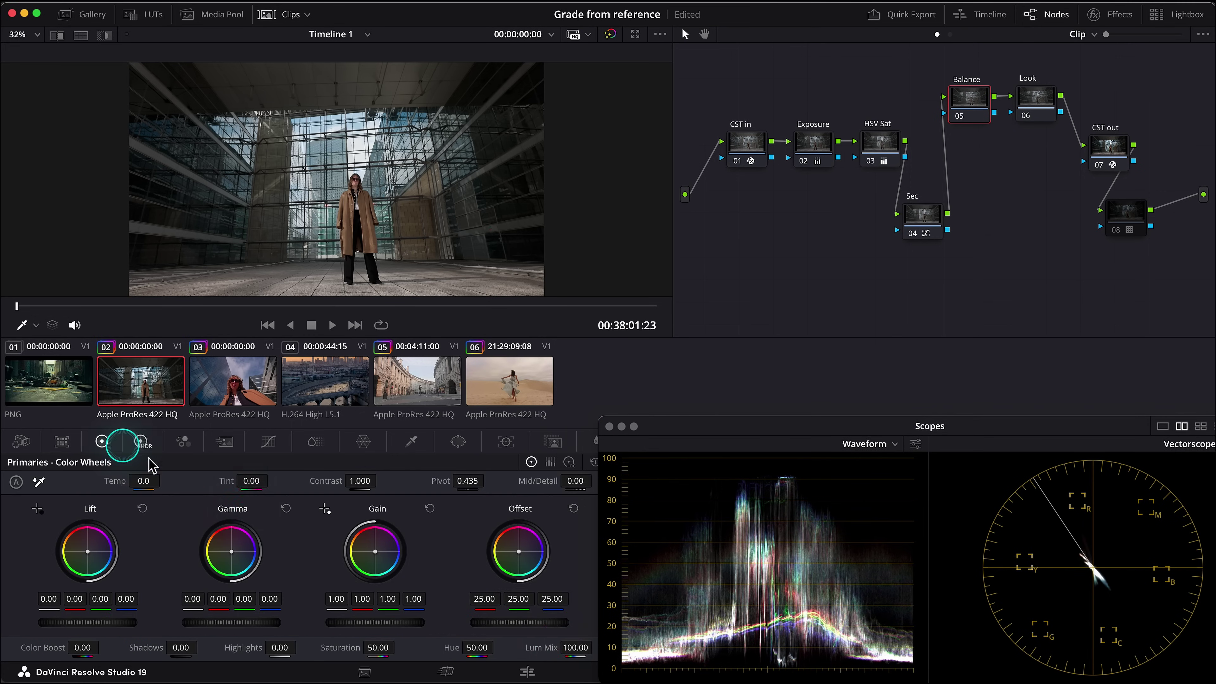
left_click_drag(578, 651, 305, 643)
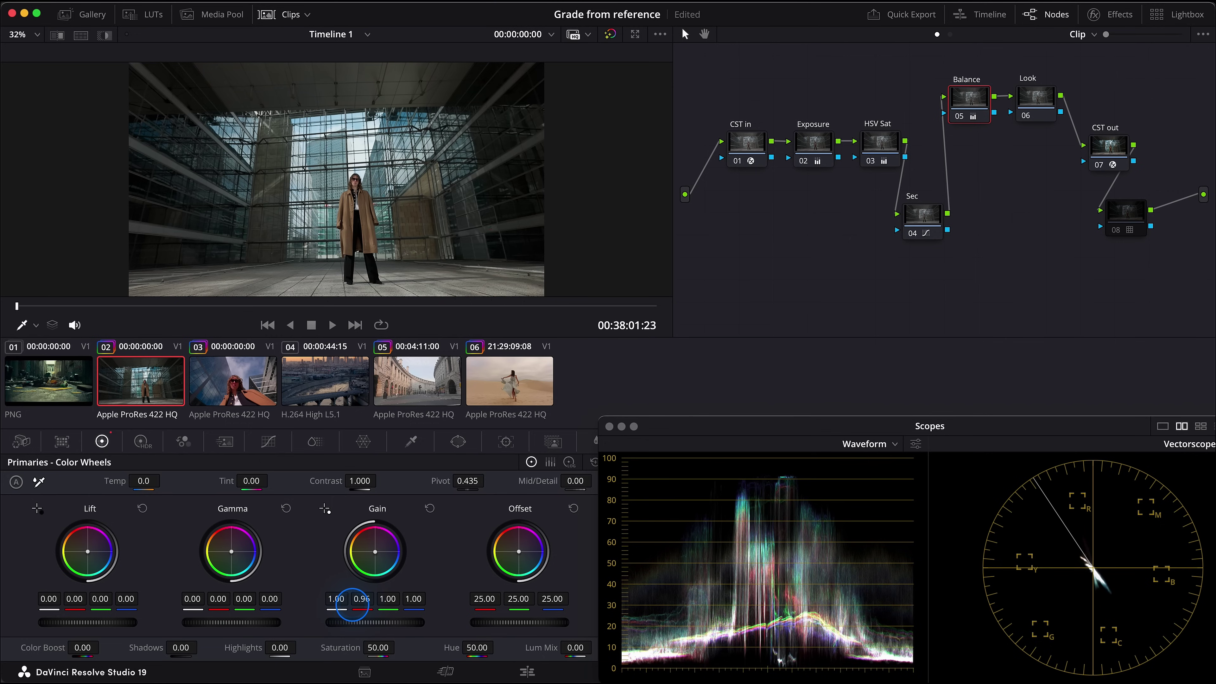
Set the Balance node's Gain to 0.96 red, 1.08 green and 1.01 blue, and compare the node off and on.
left_click_drag(390, 598, 413, 598)
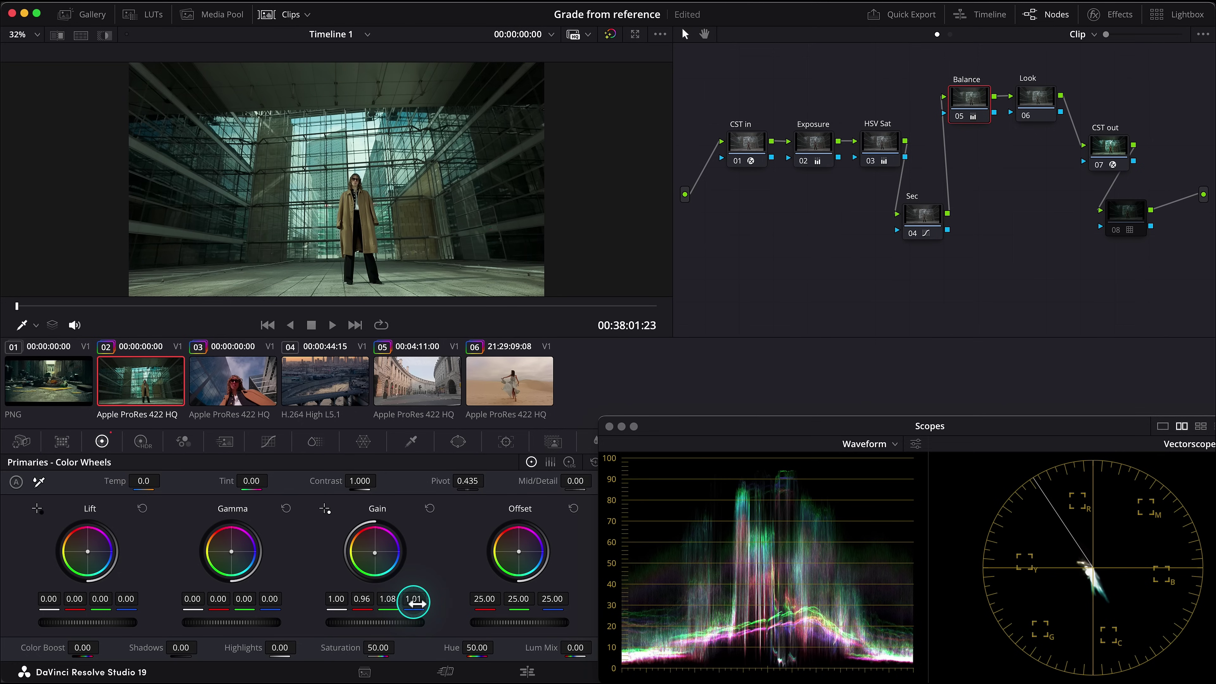
left_click(960, 117)
left_click(955, 110)
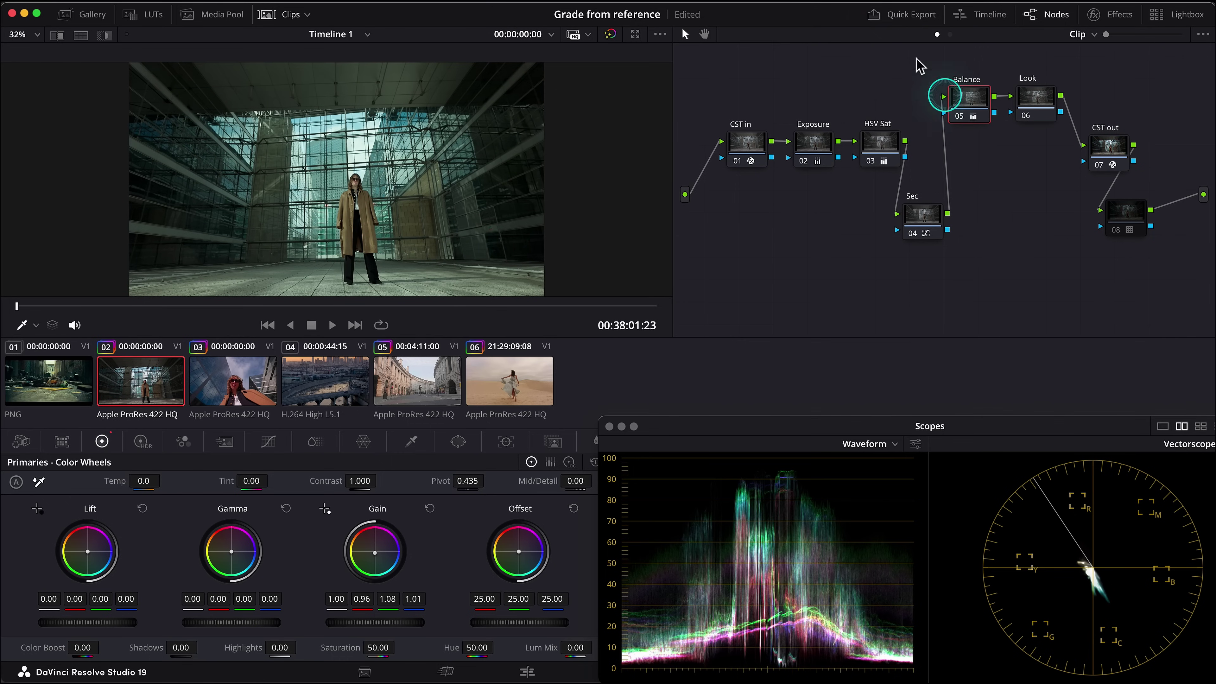
Use the timeline WB lut indicator again to check clip 02's new balance against reference clip 01.
left_click(950, 34)
left_click(931, 167)
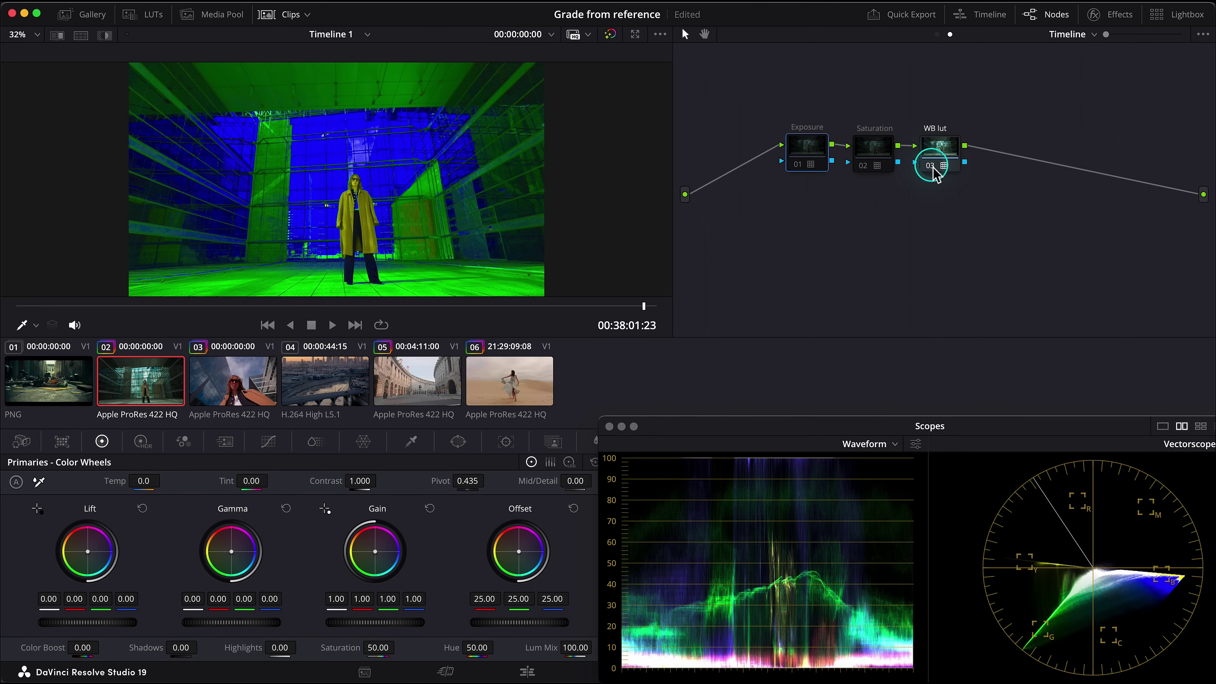
left_click(936, 34)
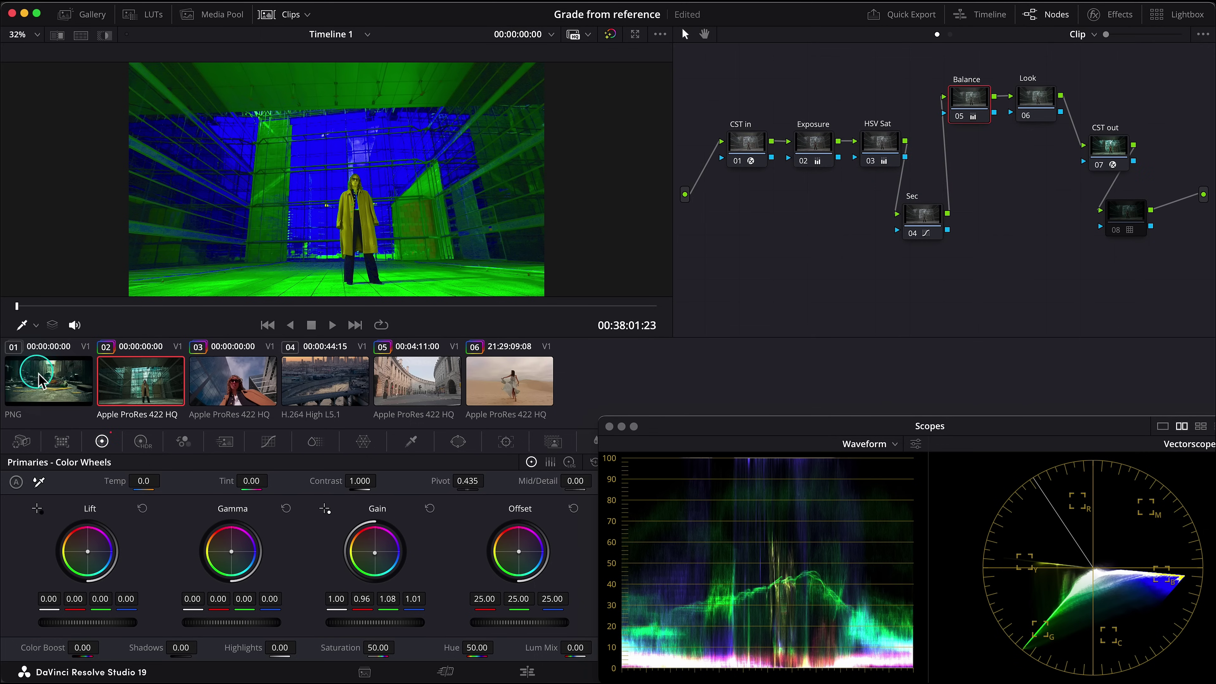
left_click(50, 386)
left_click(133, 392)
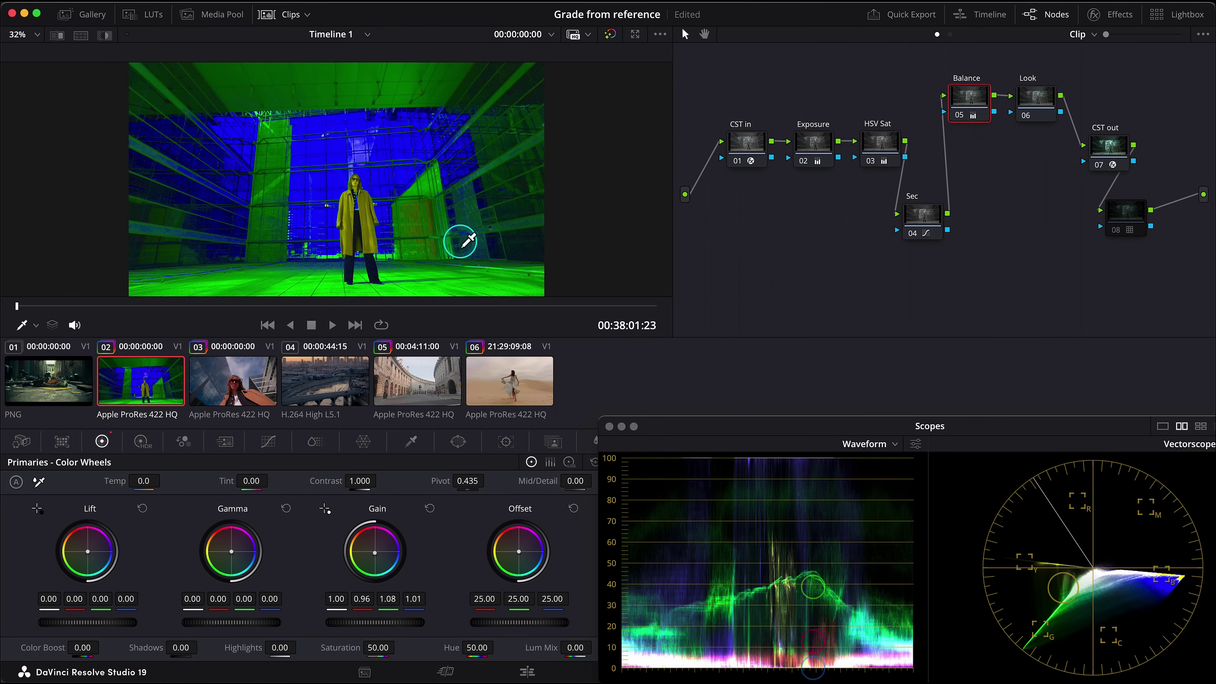
left_click(950, 34)
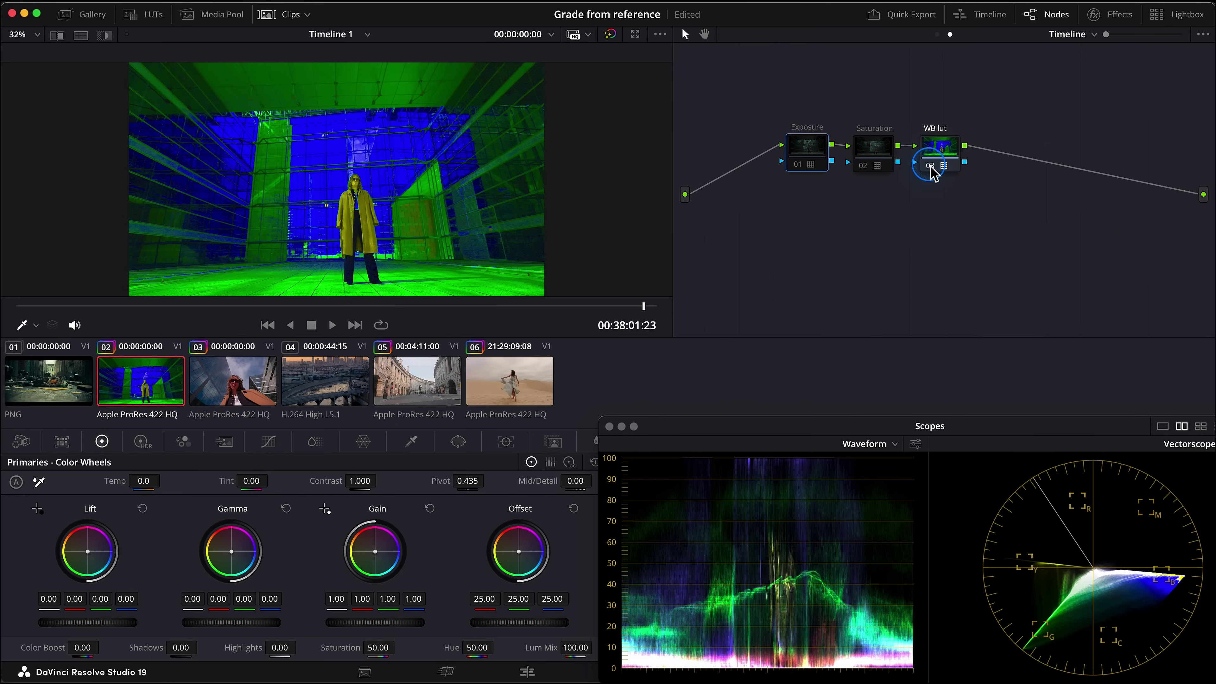
left_click(937, 34)
Examine reference clip 01 up close without the indicator and return to clip 02 for comparison.
left_click(63, 379)
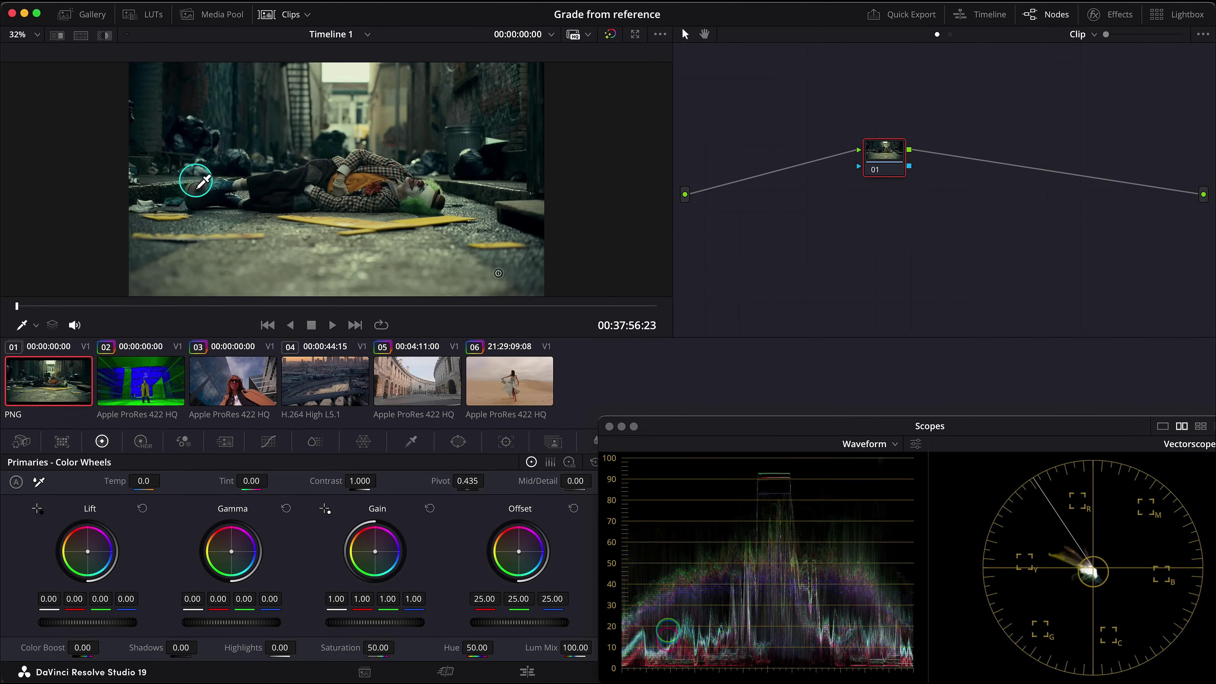
scroll(316, 179, "up", 2)
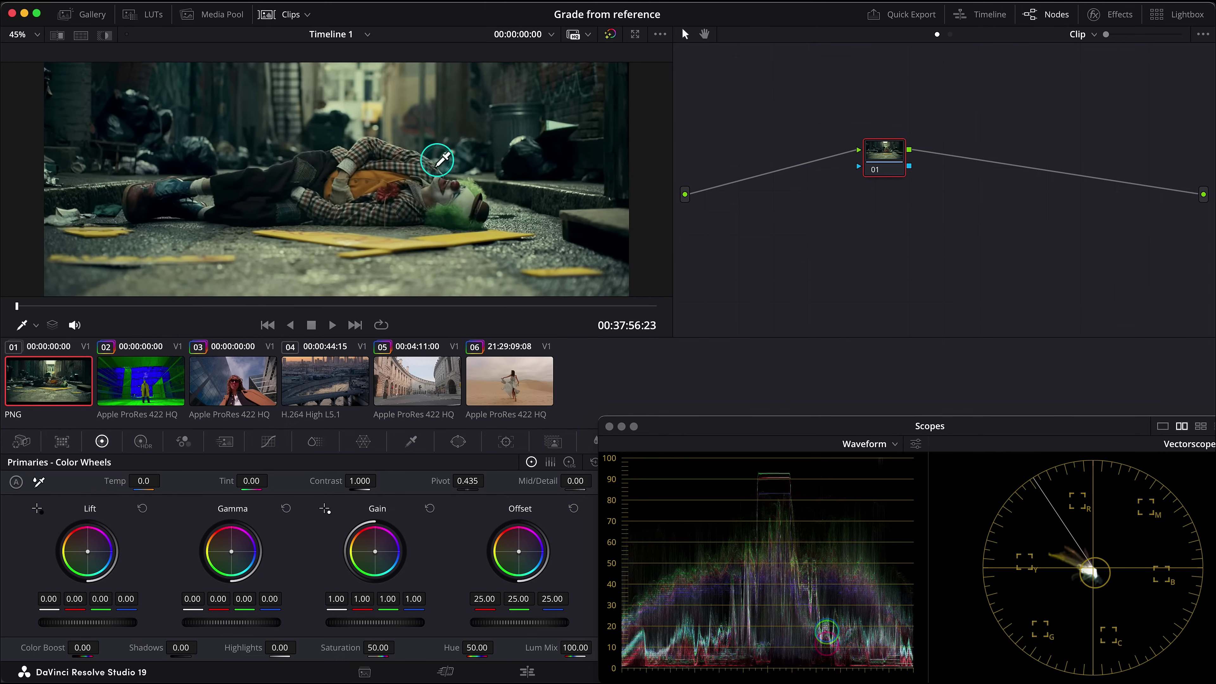
scroll(436, 160, "down", 2)
left_click(112, 392)
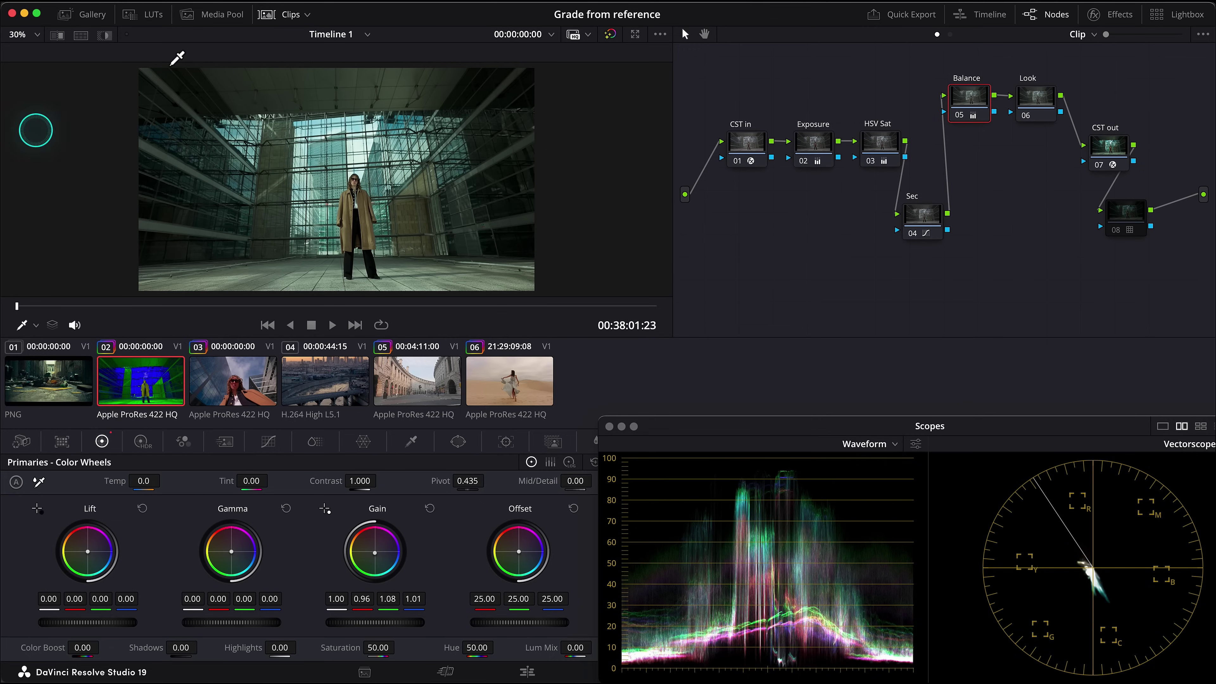
Give clip 02's Look node a gentle custom S-curve with a slightly raised black point, lowered white point, darker shadows and brighter upper tones.
left_click(1034, 98)
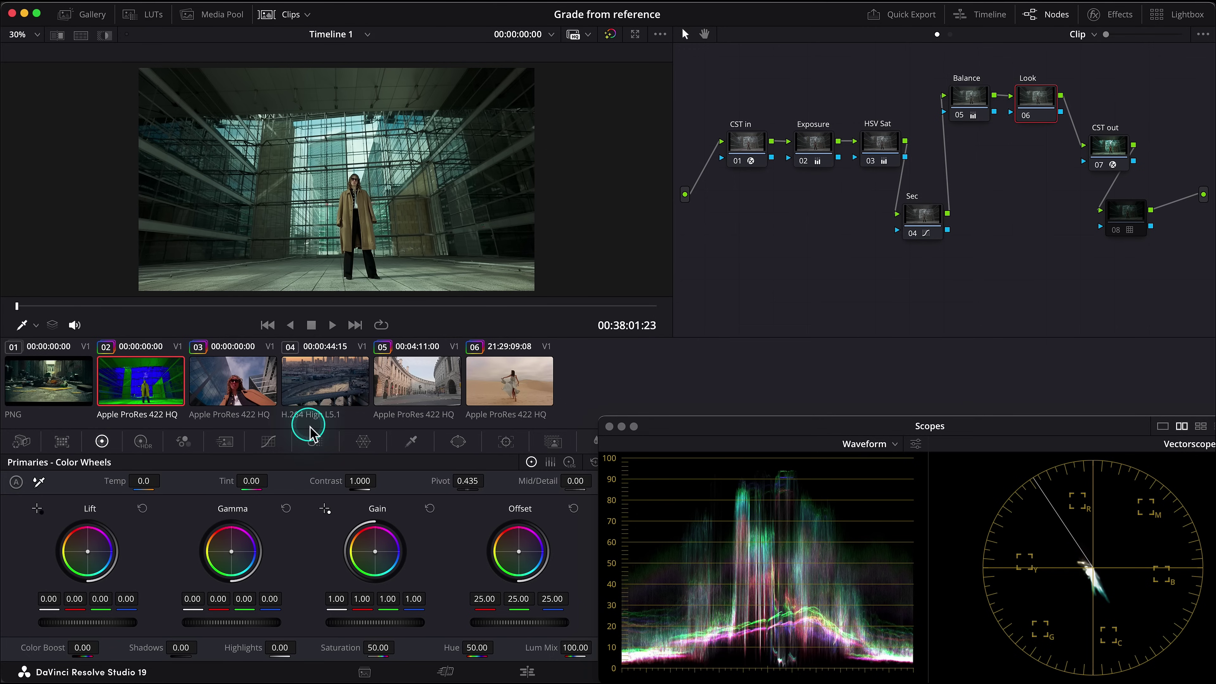
left_click(268, 441)
left_click(405, 462)
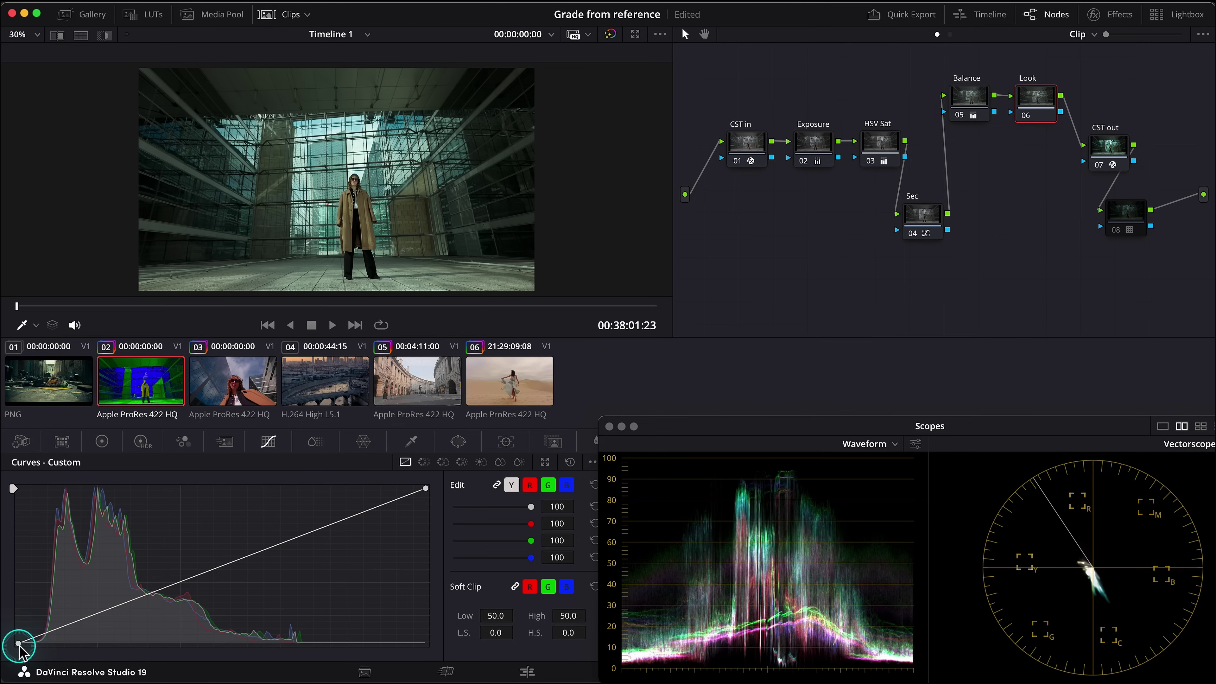
left_click_drag(18, 643, 19, 639)
left_click_drag(426, 489, 425, 492)
left_click_drag(41, 630, 55, 633)
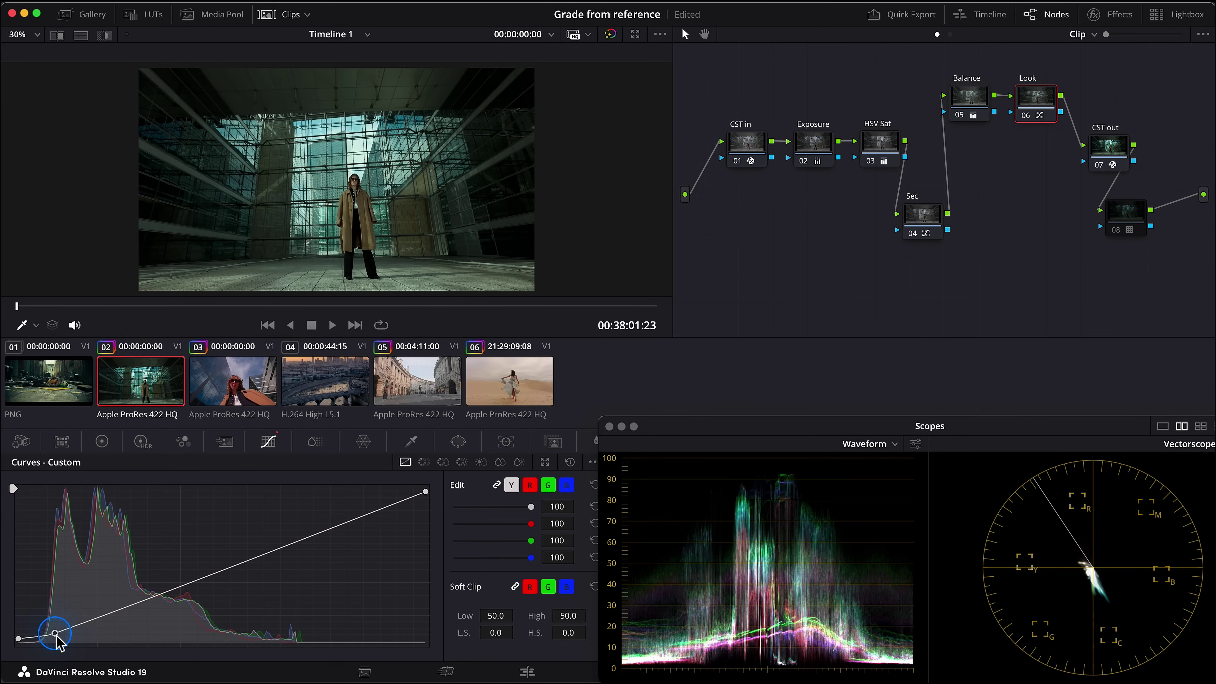
left_click_drag(181, 590, 182, 587)
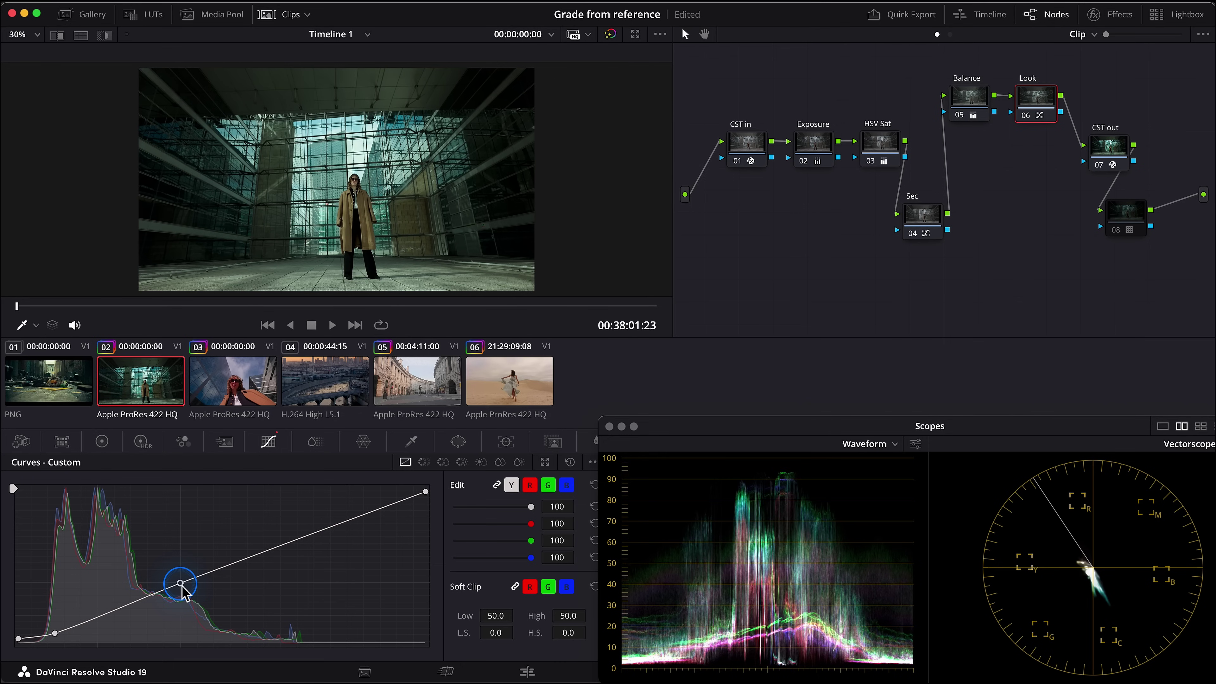
mouse_move(332, 528)
left_mouse_down()
mouse_move(340, 517)
mouse_move(327, 522)
left_mouse_up()
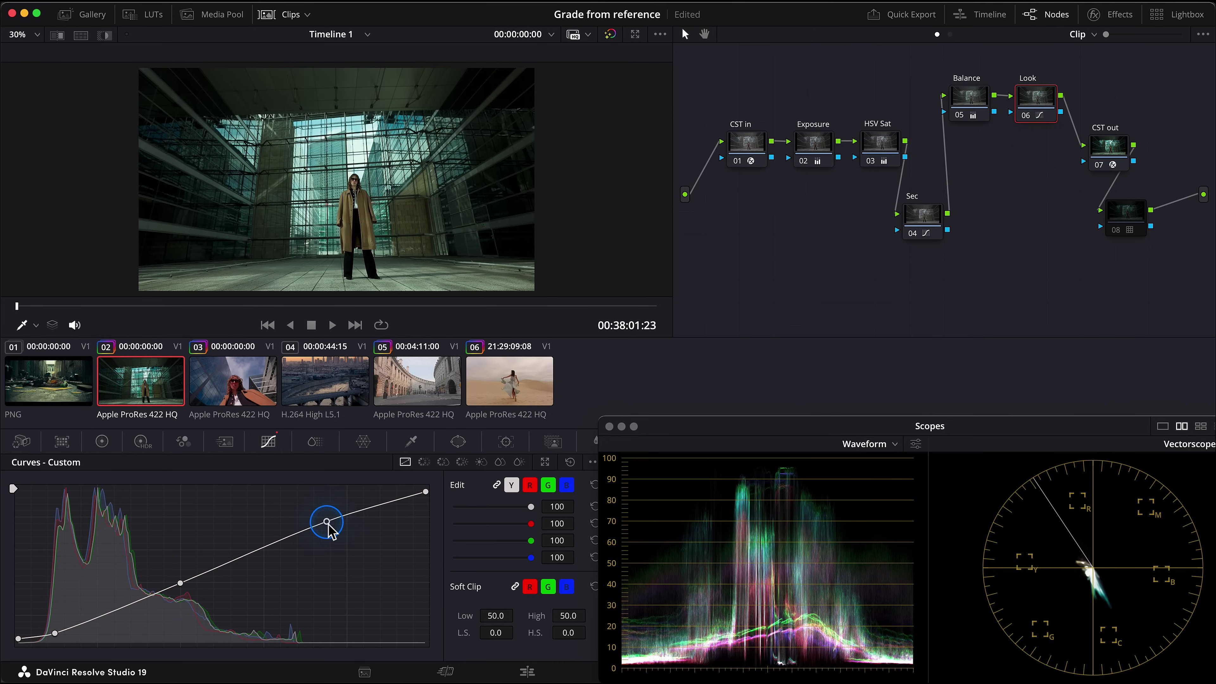
Lower the Look curve's midtone point slightly while comparing clip 02 side by side with reference clip 01.
left_click(52, 381, "super")
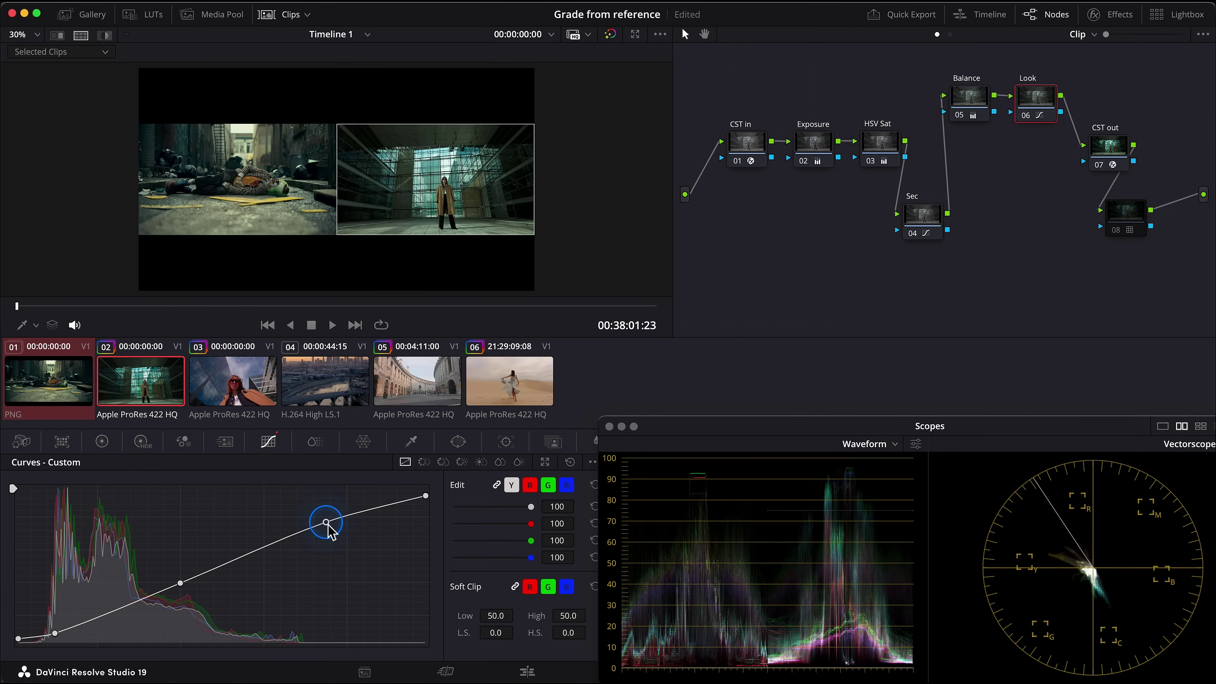
left_click_drag(181, 586, 185, 590)
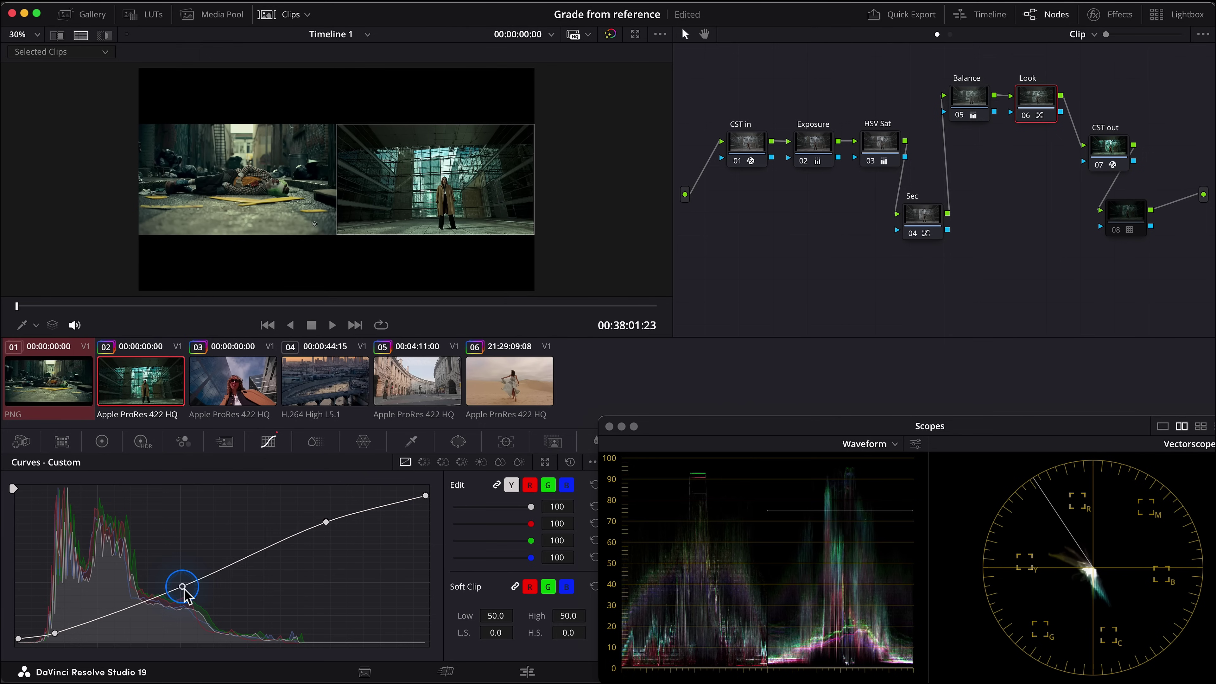
key("super+alt+w")
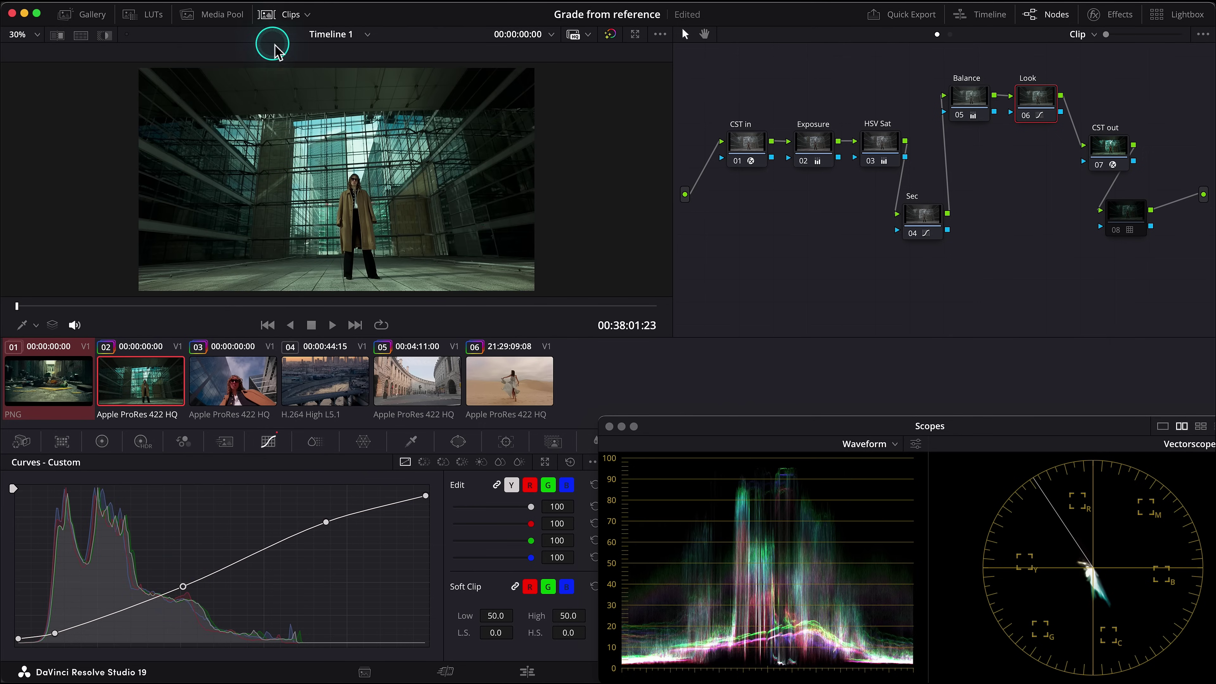
Hide the clip thumbnails to enlarge the image, examine clip 02 alone and show it beside reference clip 01 again.
left_click(292, 14)
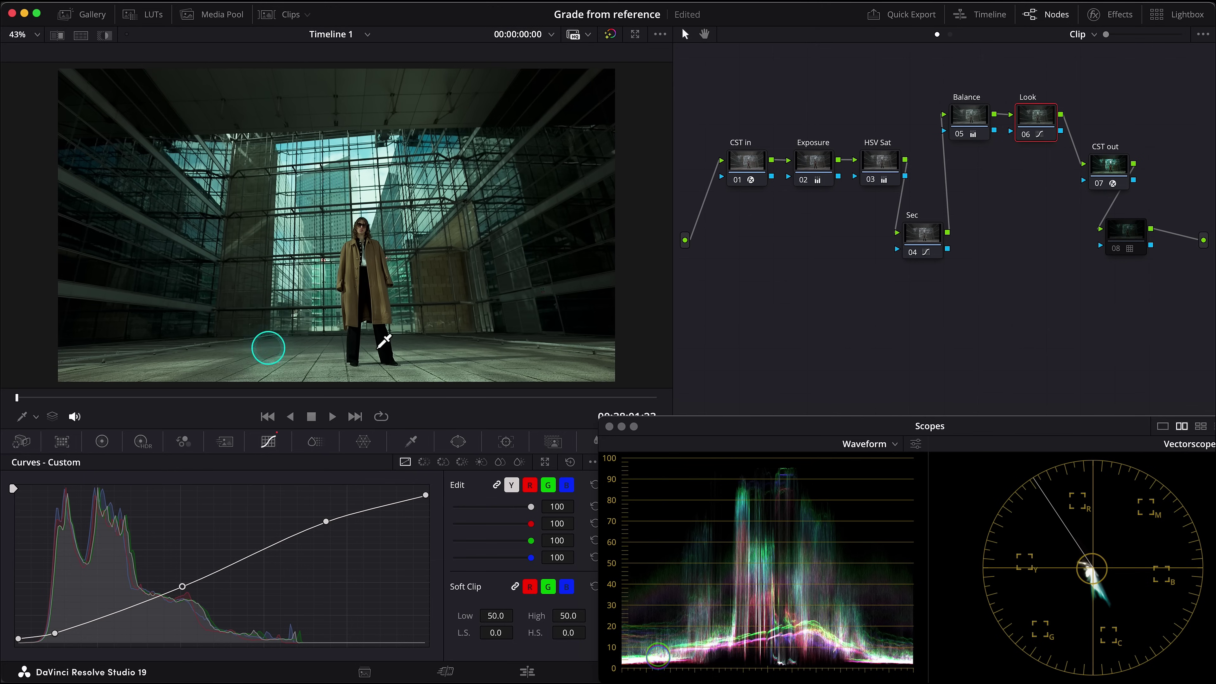
left_click(391, 308)
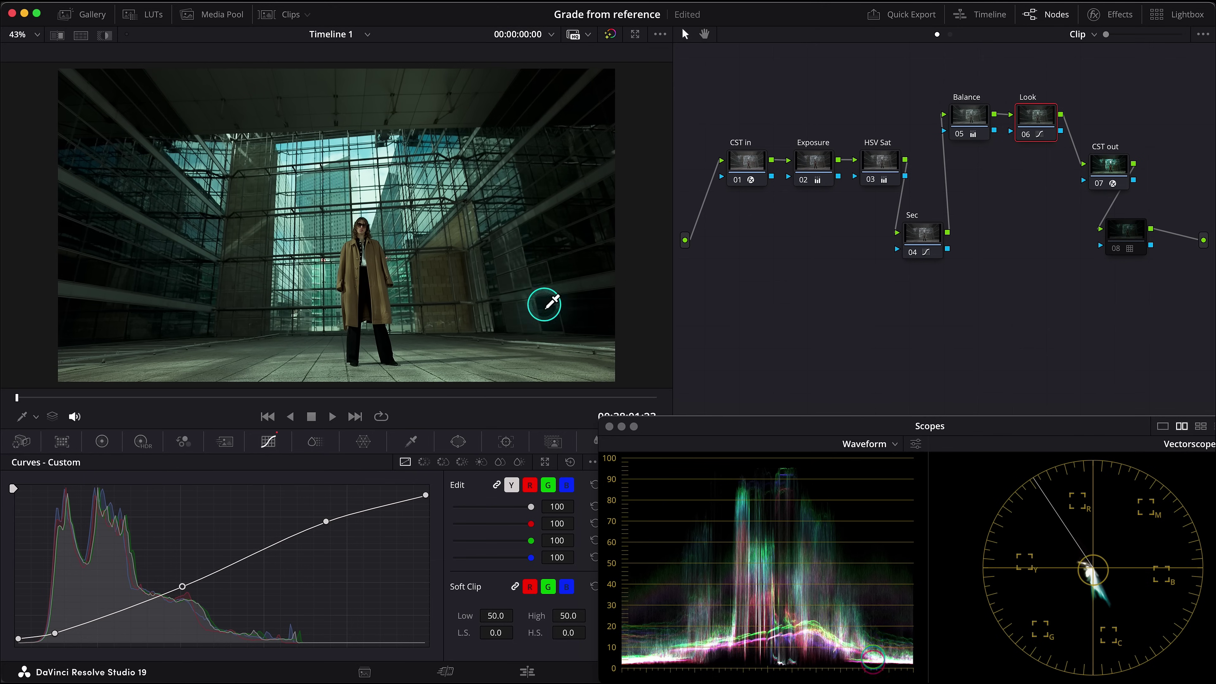
key("super+alt+w")
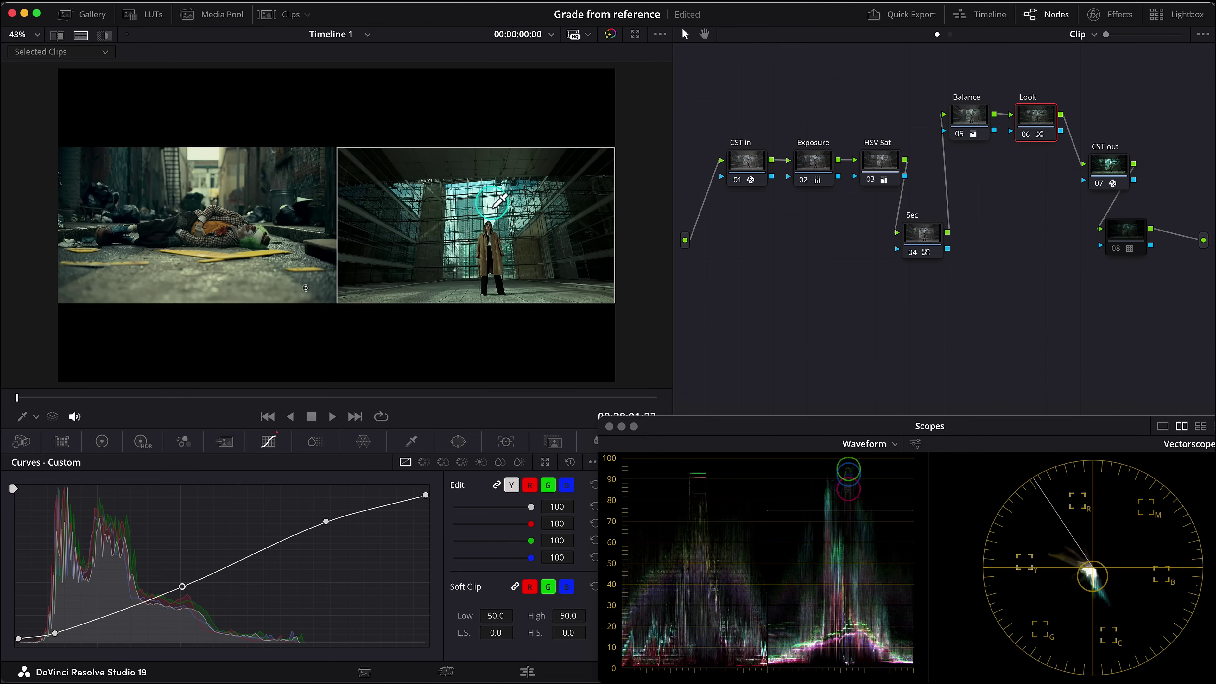
Set the Look node's Gain to 1.08 red, 0.97 green and 0.88 blue while comparing with the reference.
left_click(102, 441)
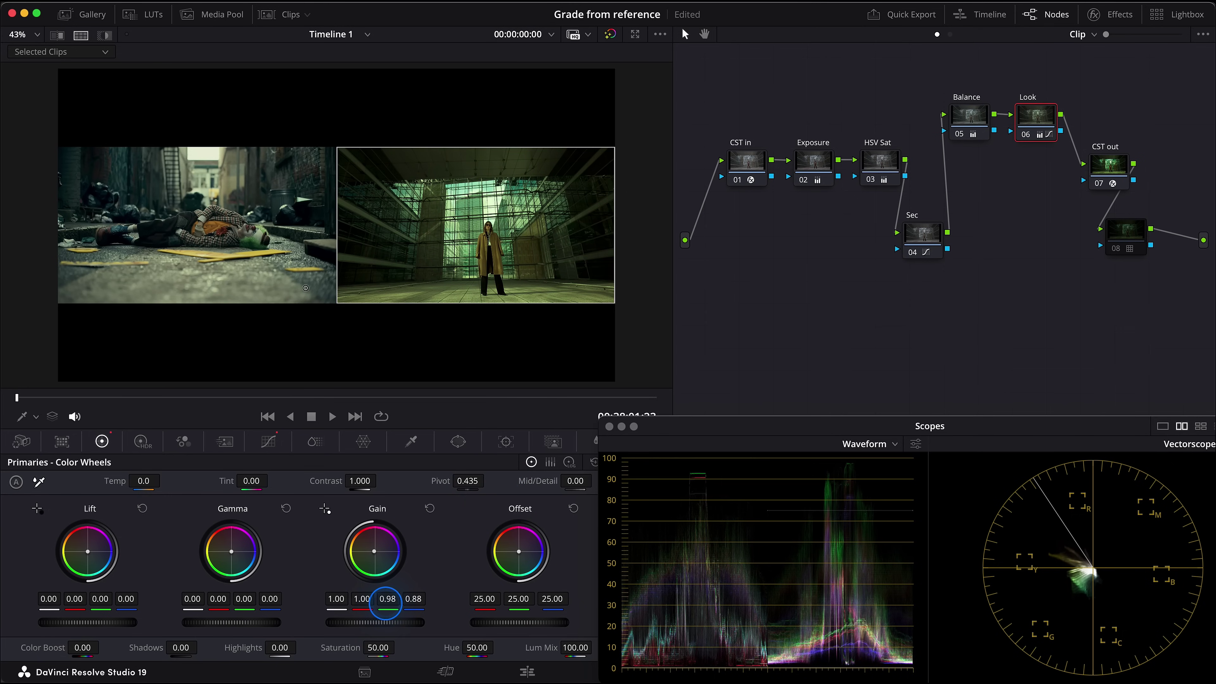
left_click_drag(369, 602, 373, 602)
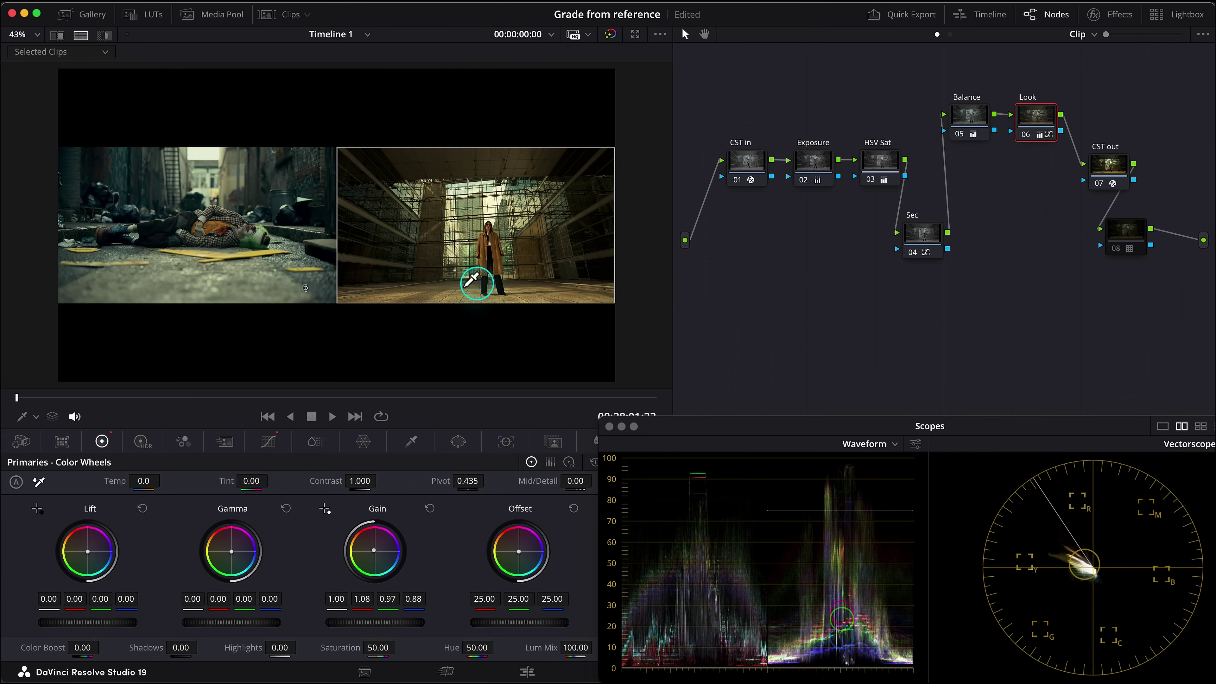
scroll(479, 258, "up", 1)
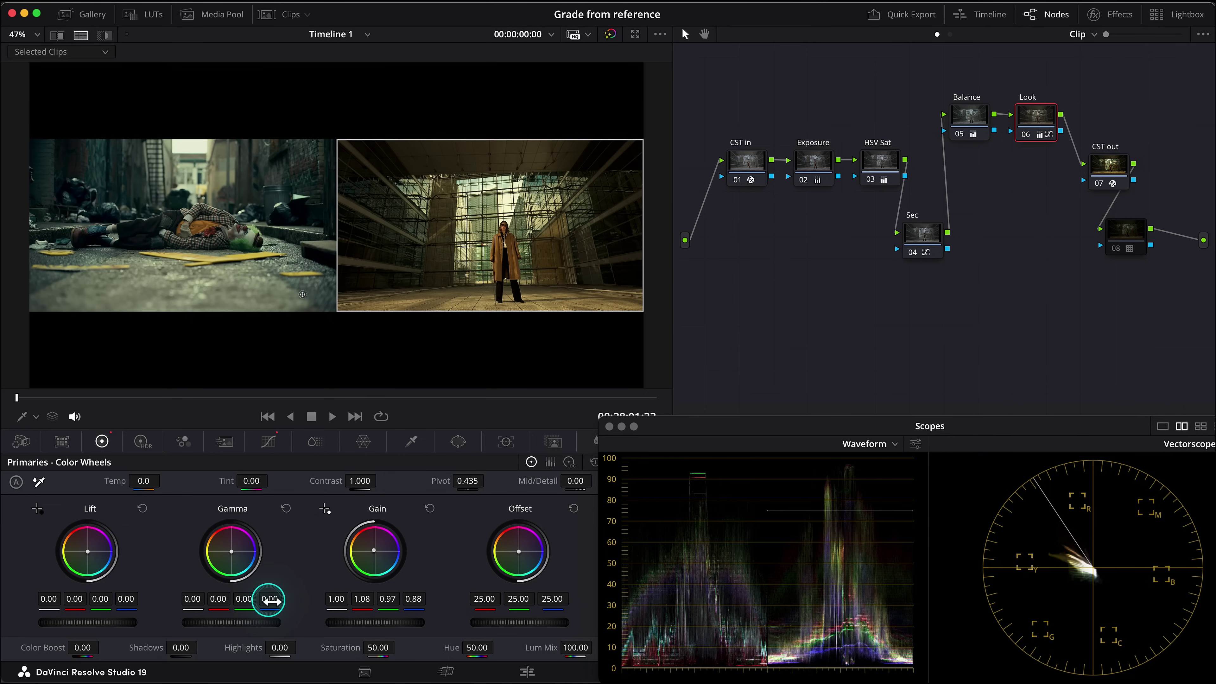
Set the Look node's Gamma to -0.01 red, 0.01 green and 0.03 blue, and lower the Lift red very slightly.
left_click_drag(273, 599, 298, 599)
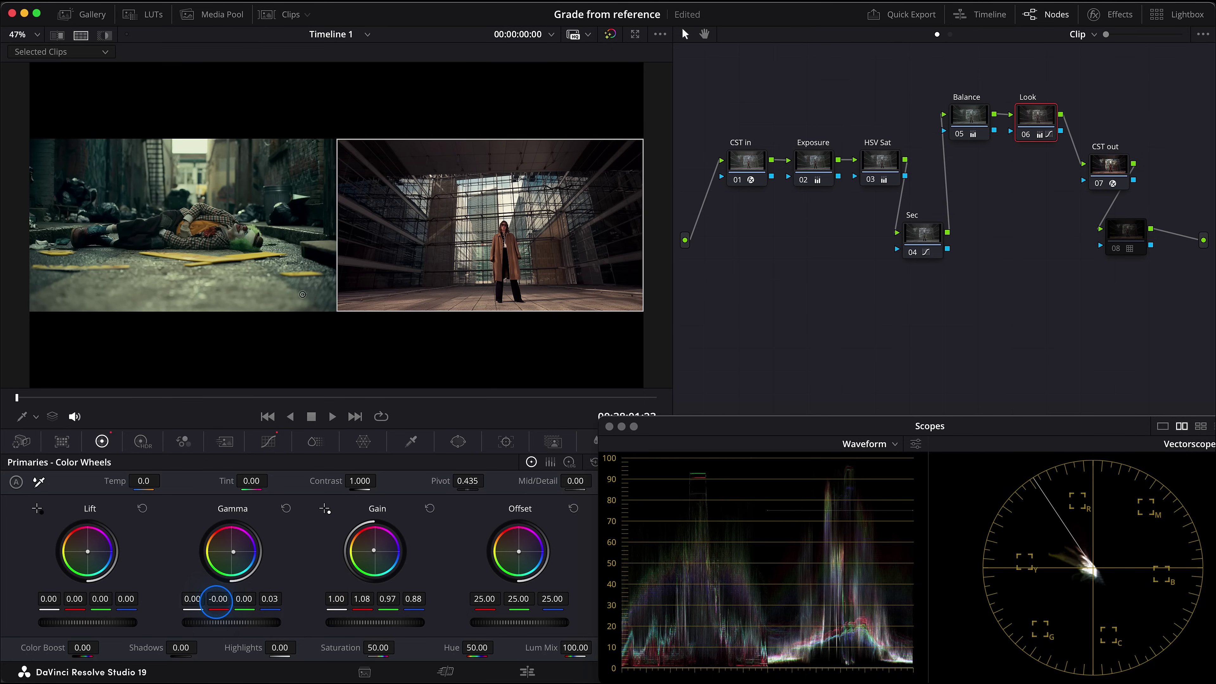
left_click_drag(213, 603, 209, 604)
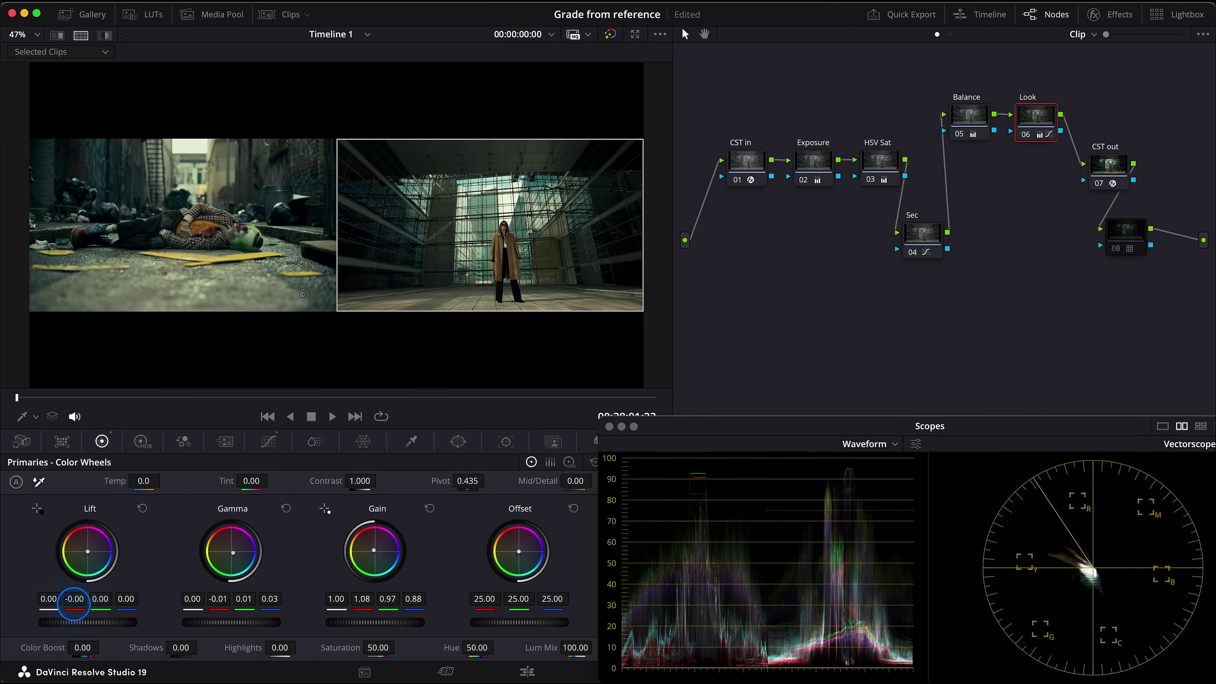
scroll(378, 277, "up", 3)
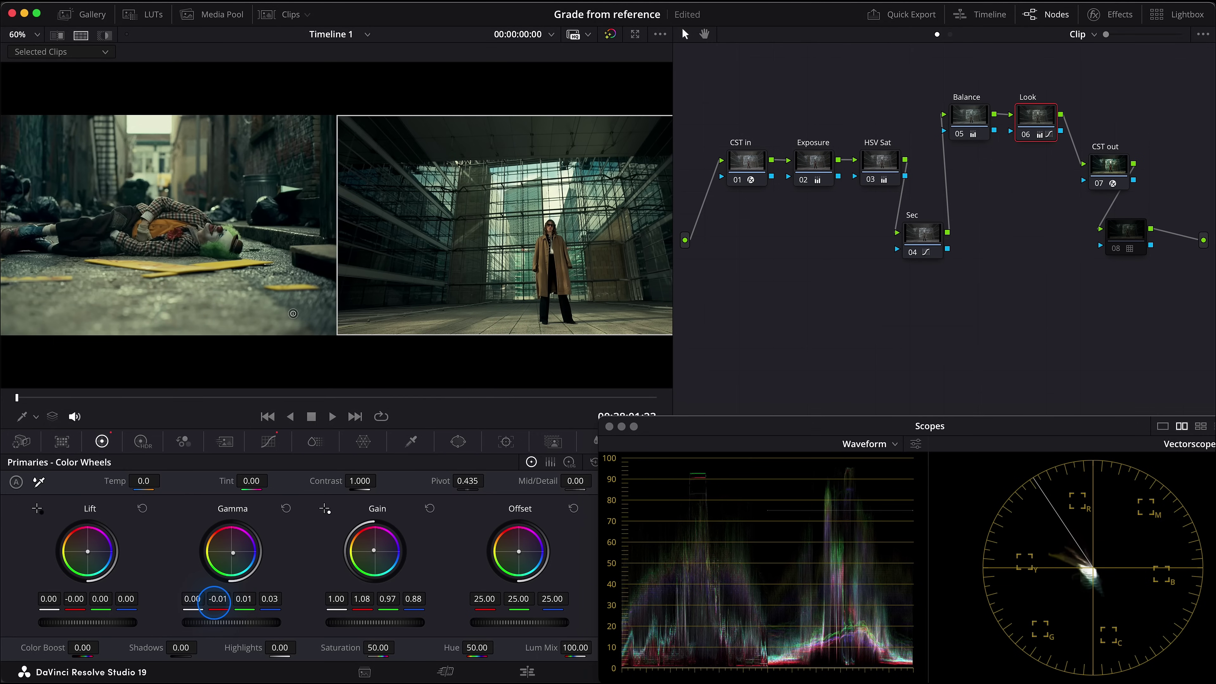
Set the Look node's Gain red to 1.07 and fine-tune its Lift blue and green by tiny amounts.
left_click_drag(251, 599, 250, 600)
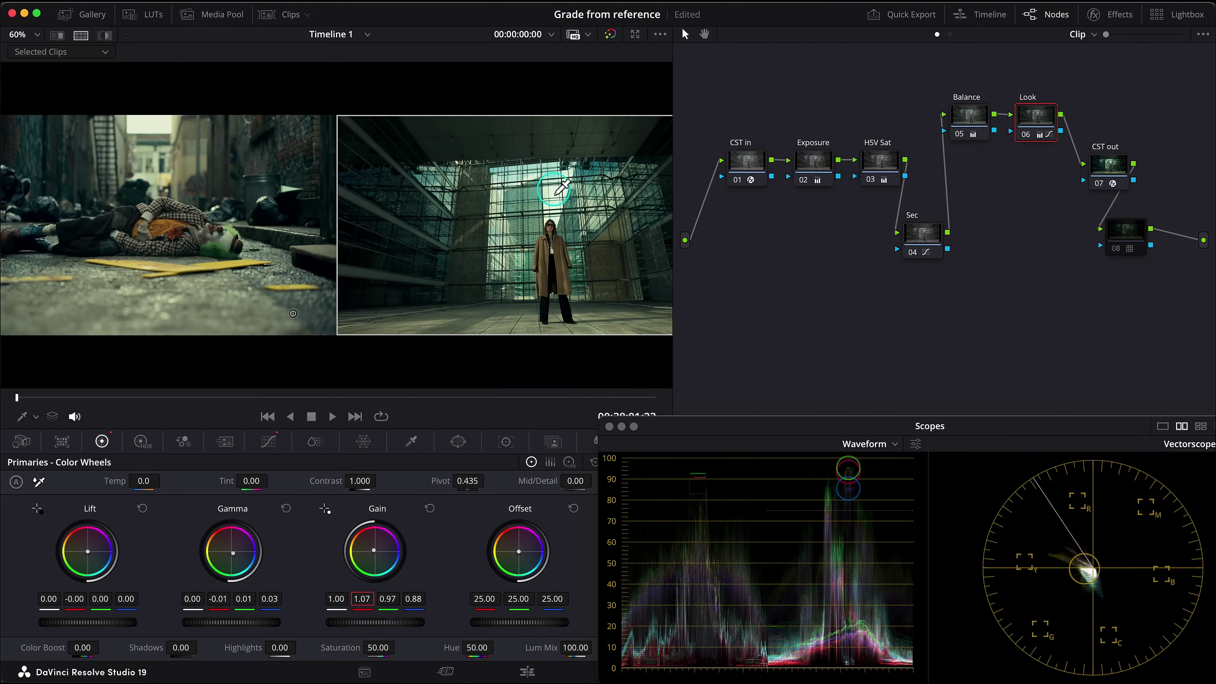
scroll(559, 195, "down", 2)
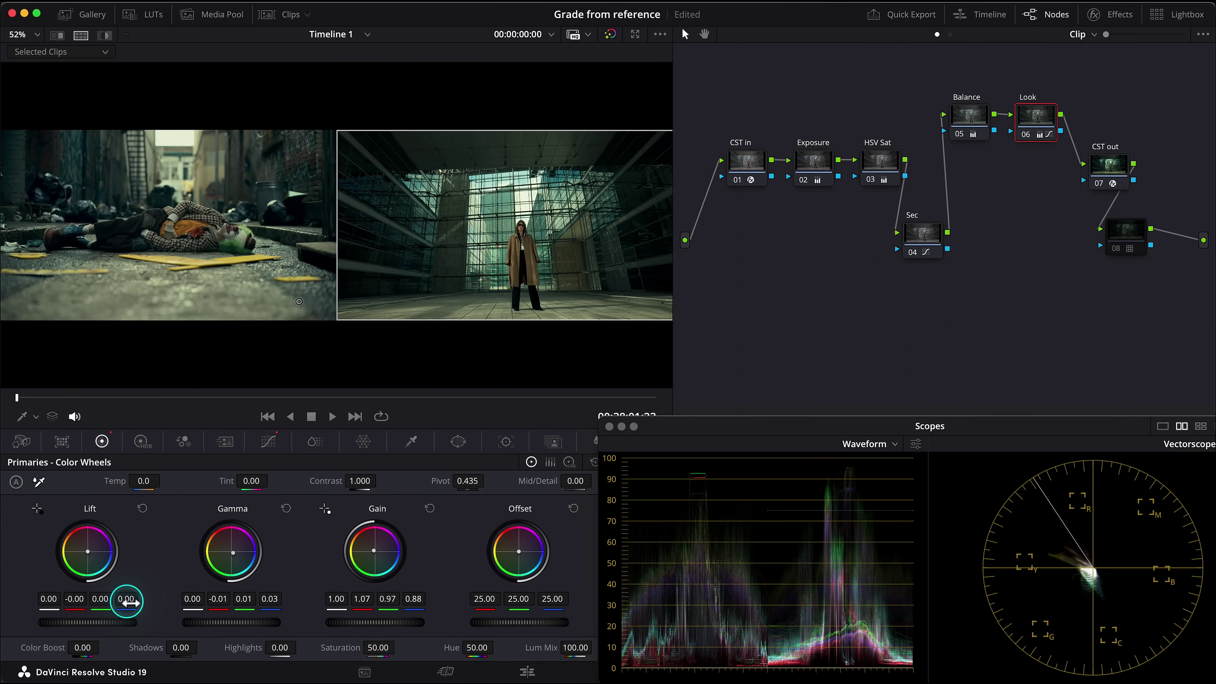
left_click_drag(126, 599, 128, 598)
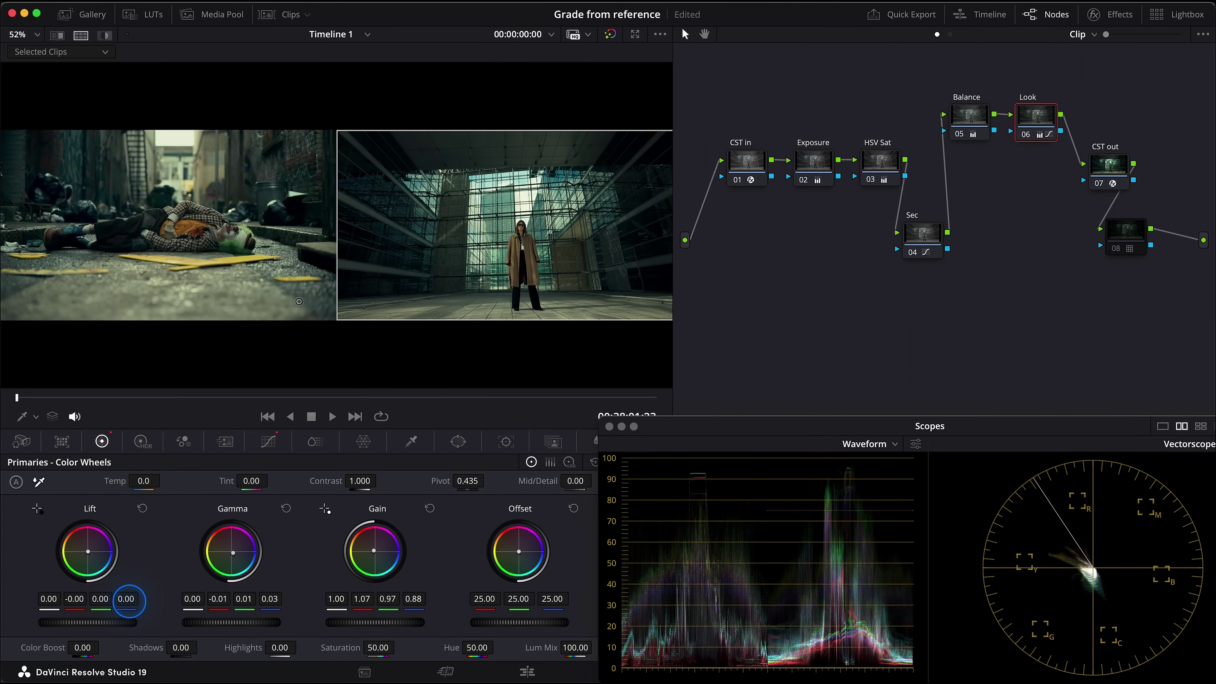
key("alt+super+w")
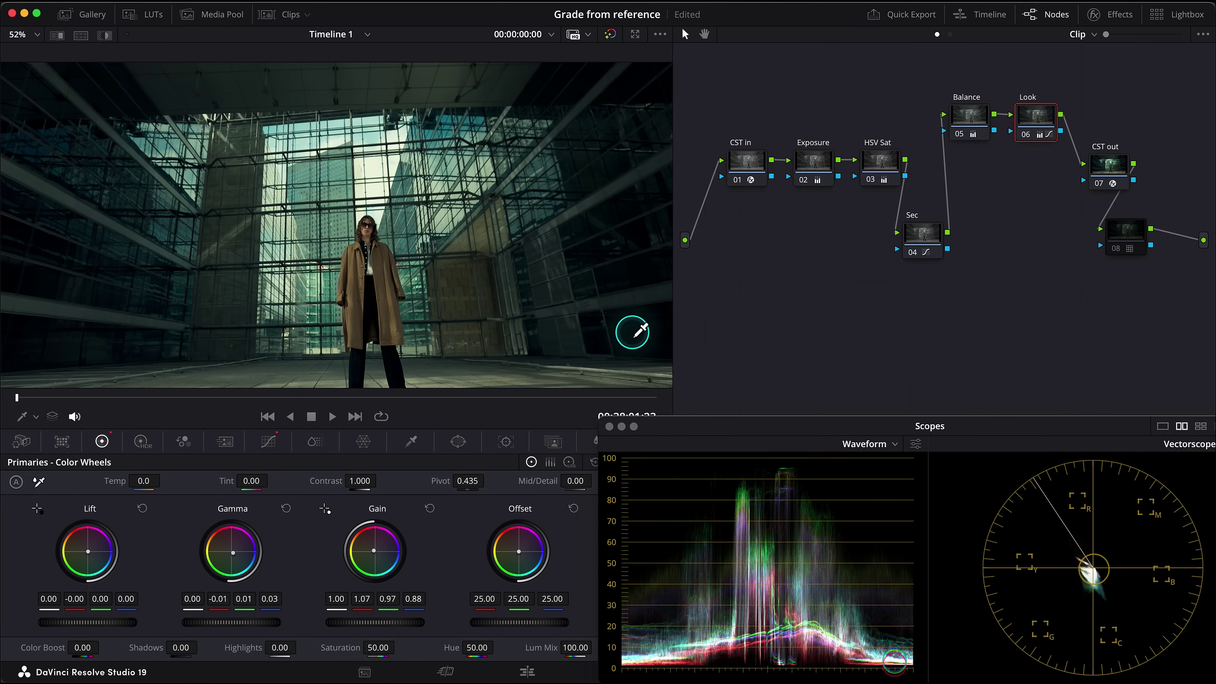
left_click_drag(100, 598, 99, 599)
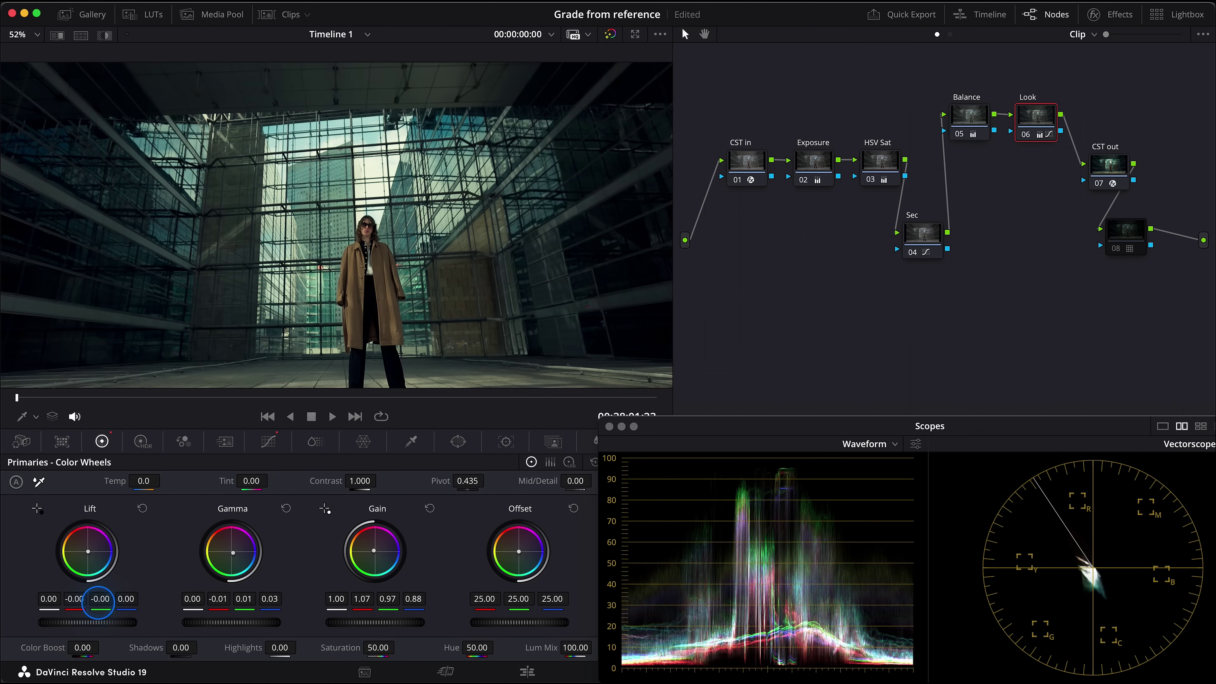
key("shift+z")
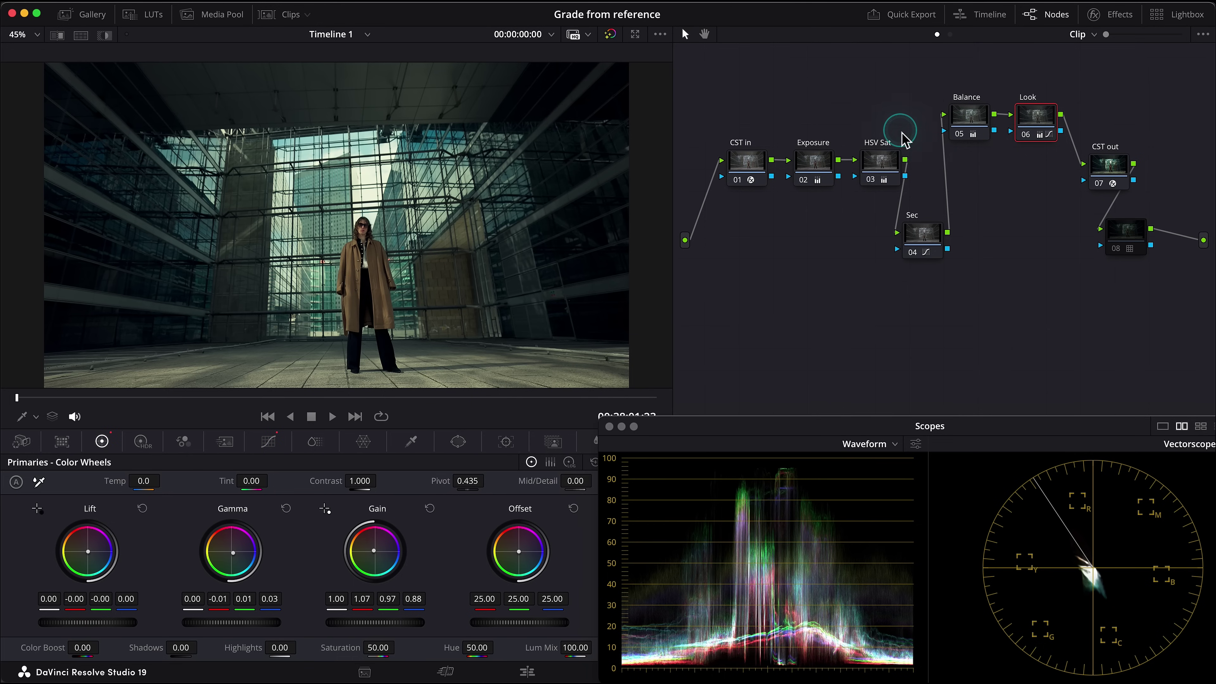
Add control points for the six main hues to the Look node's Hue Vs Sat curve.
left_click(268, 441)
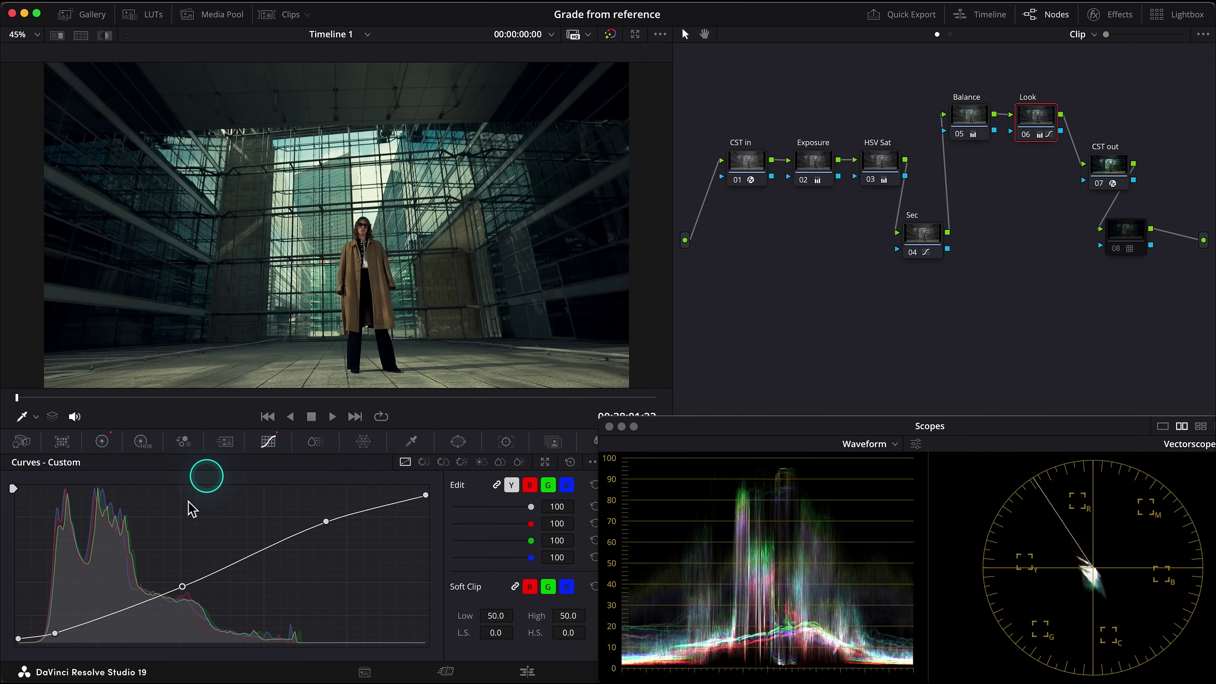
left_click(444, 467)
left_click(120, 649)
left_click(81, 649)
left_click(42, 649)
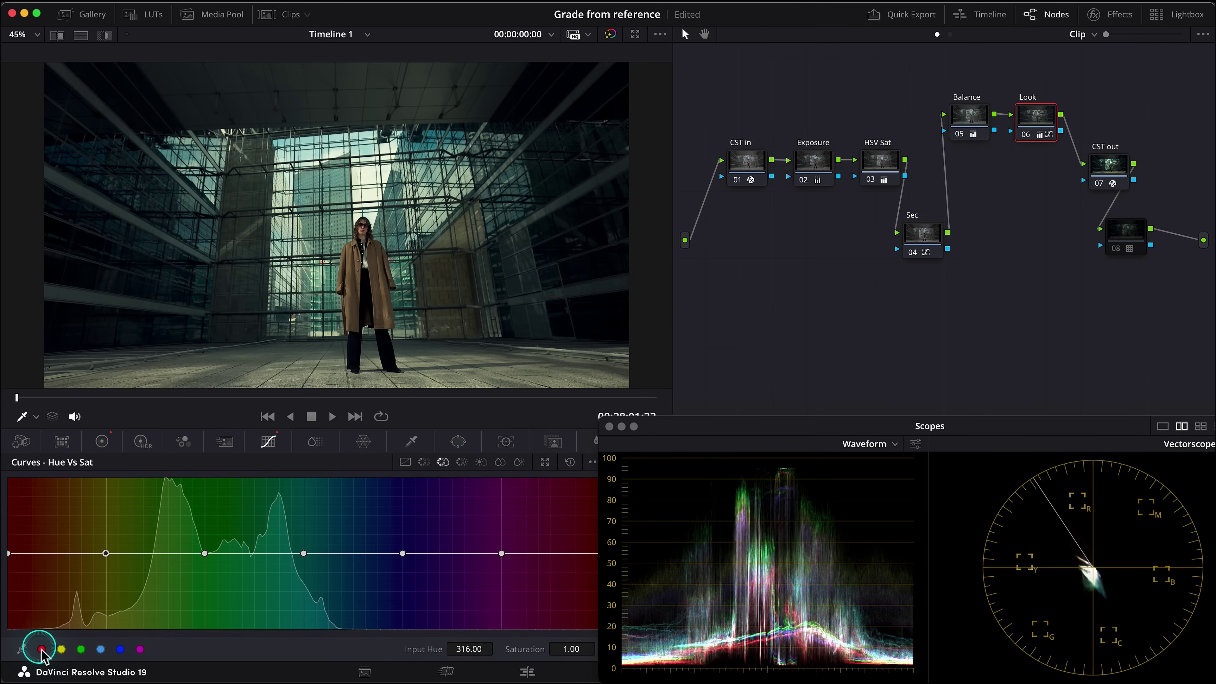
Set the cyan point's saturation to 0.70 and the yellow point's to 1.16, checking against reference clip 01.
left_click_drag(303, 553, 307, 581)
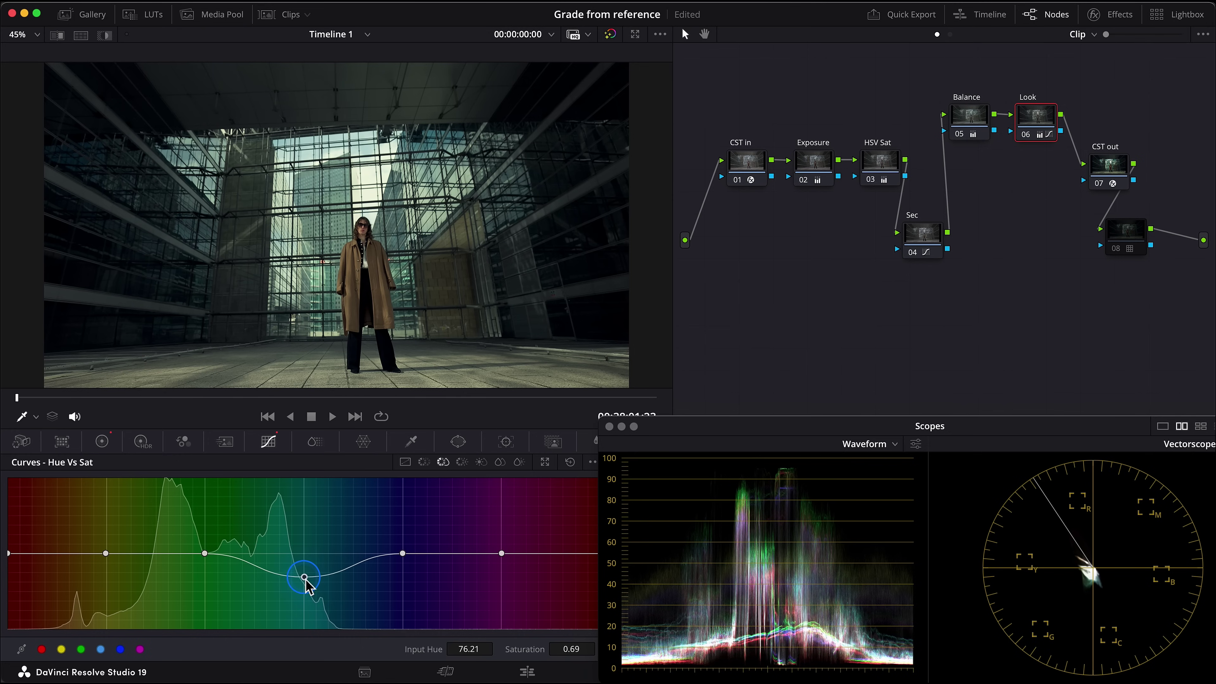
key("alt+super+w")
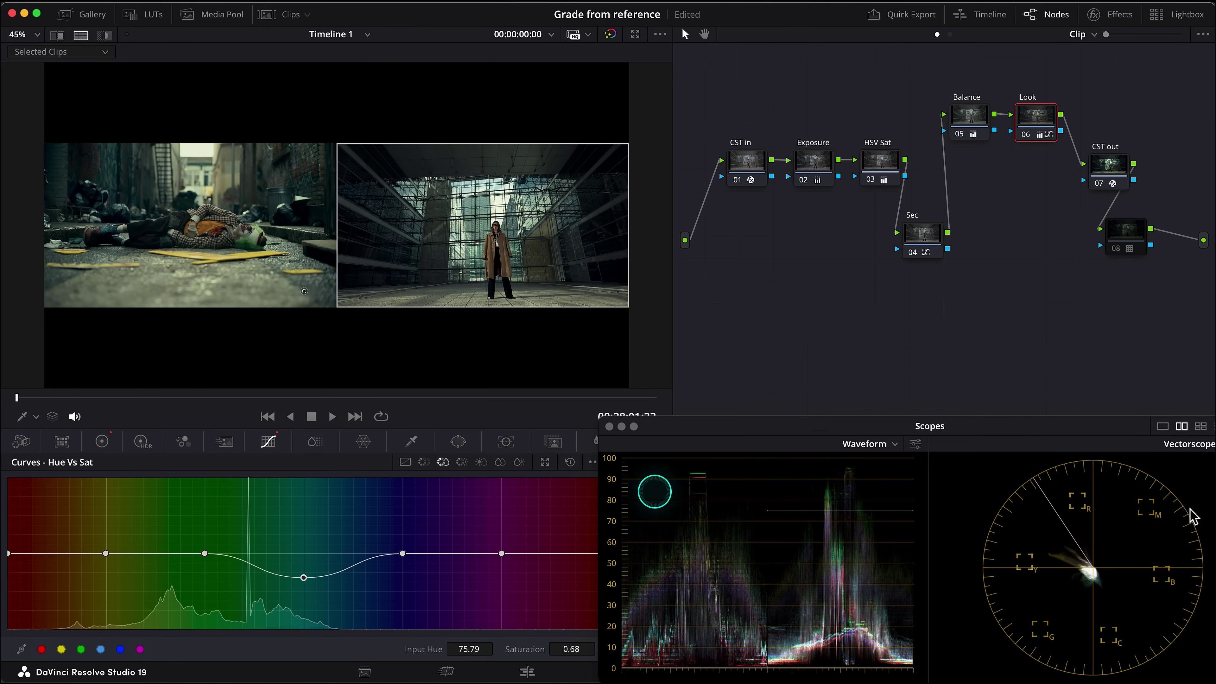
left_click_drag(303, 577, 307, 579)
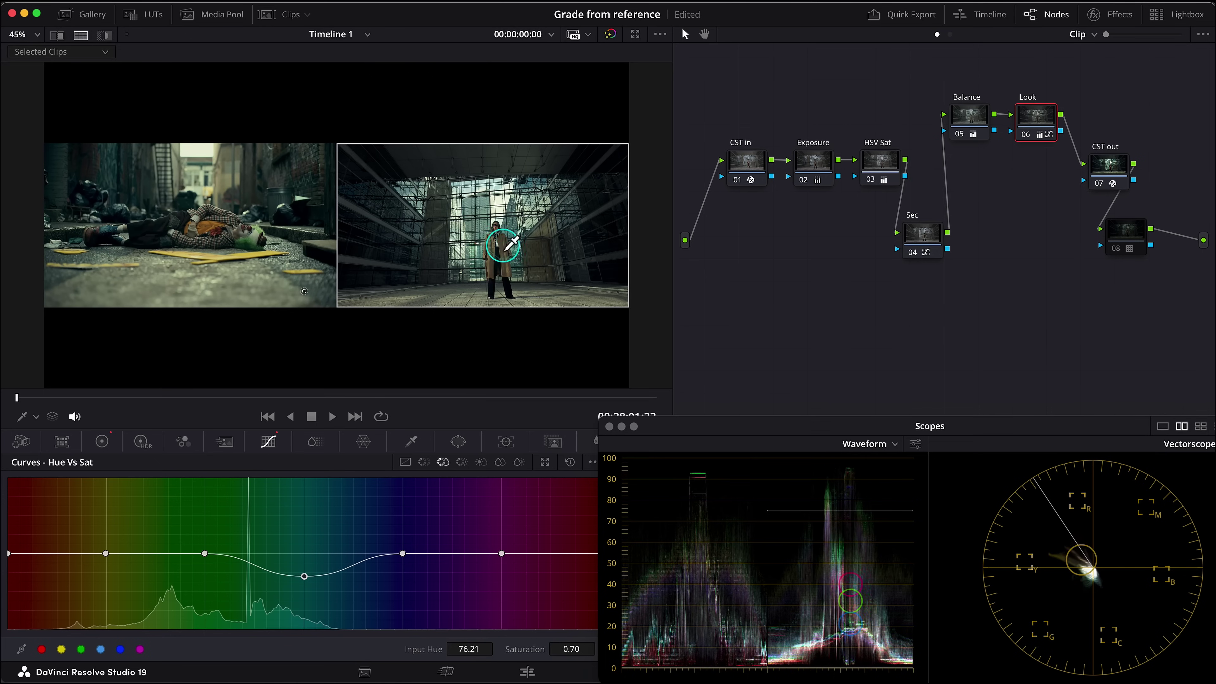
left_click_drag(109, 554, 110, 543)
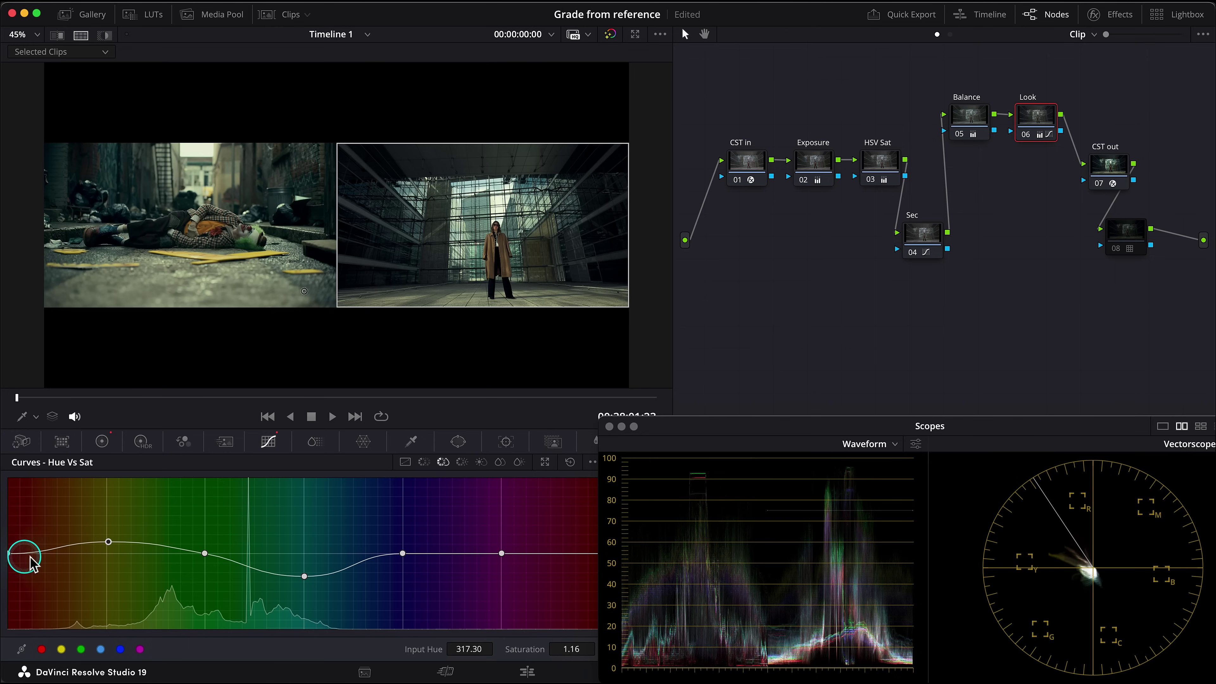
Preview clip 02 alone at 00:00:08:18 and refine its Hue Vs Sat curve, lowering the red point slightly and setting cyan to 0.80.
key("super+alt+w")
left_click(333, 398)
left_click_drag(380, 403, 600, 397)
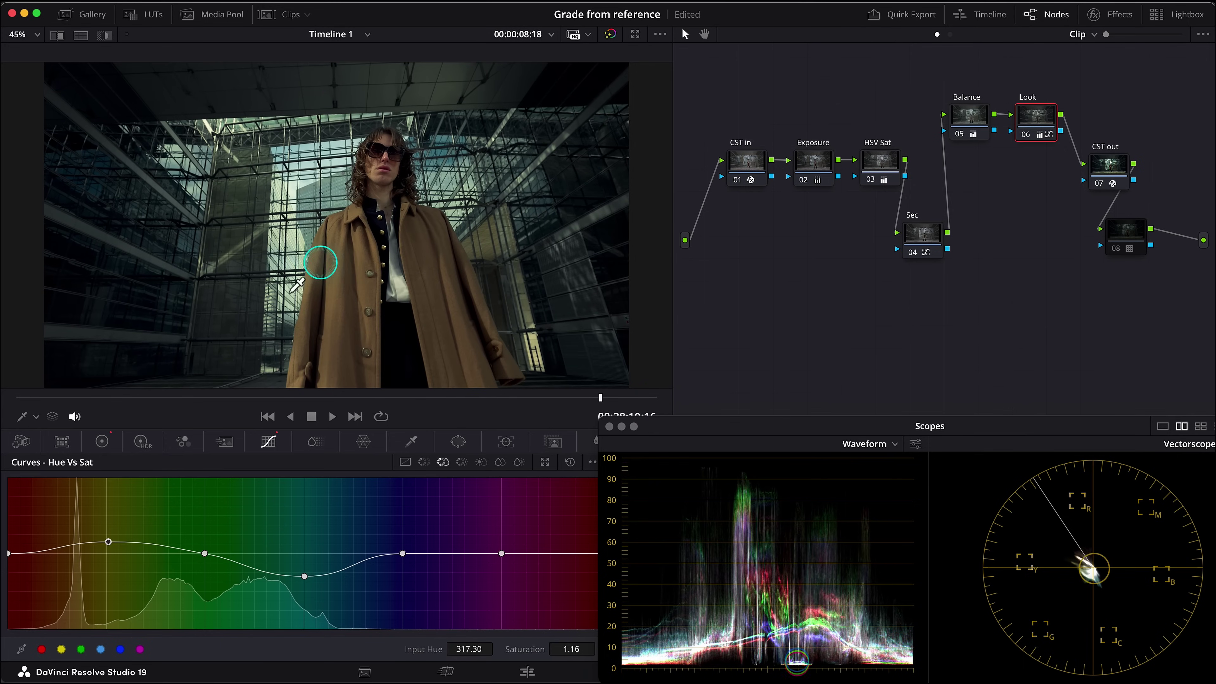
left_click_drag(9, 553, 11, 559)
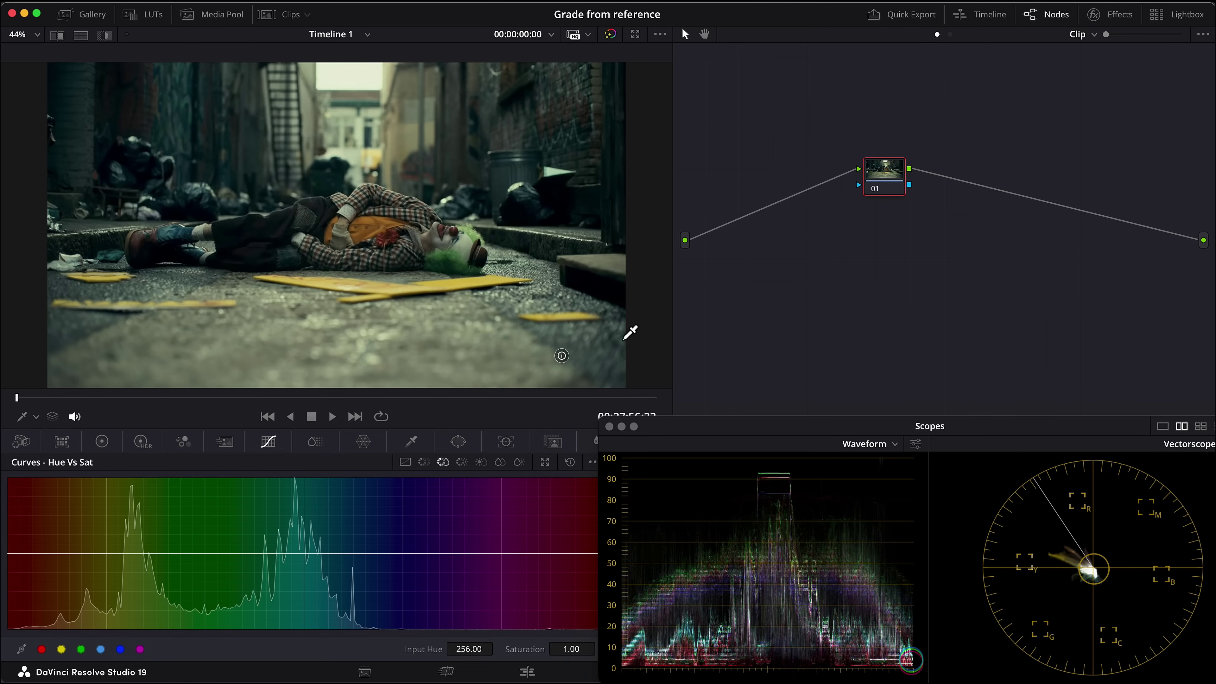
Return from the reference to clip 02, select its Balance and Look nodes together and compare the image with them off and on.
key("Down")
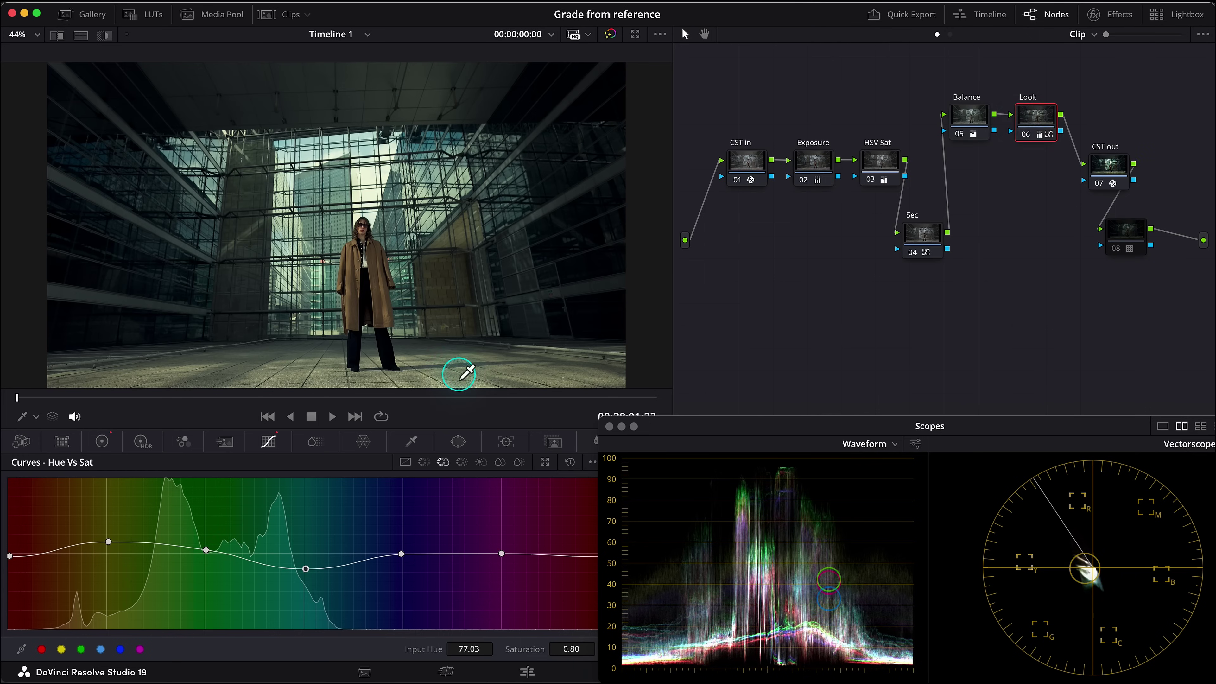
left_click_drag(1079, 69, 936, 154)
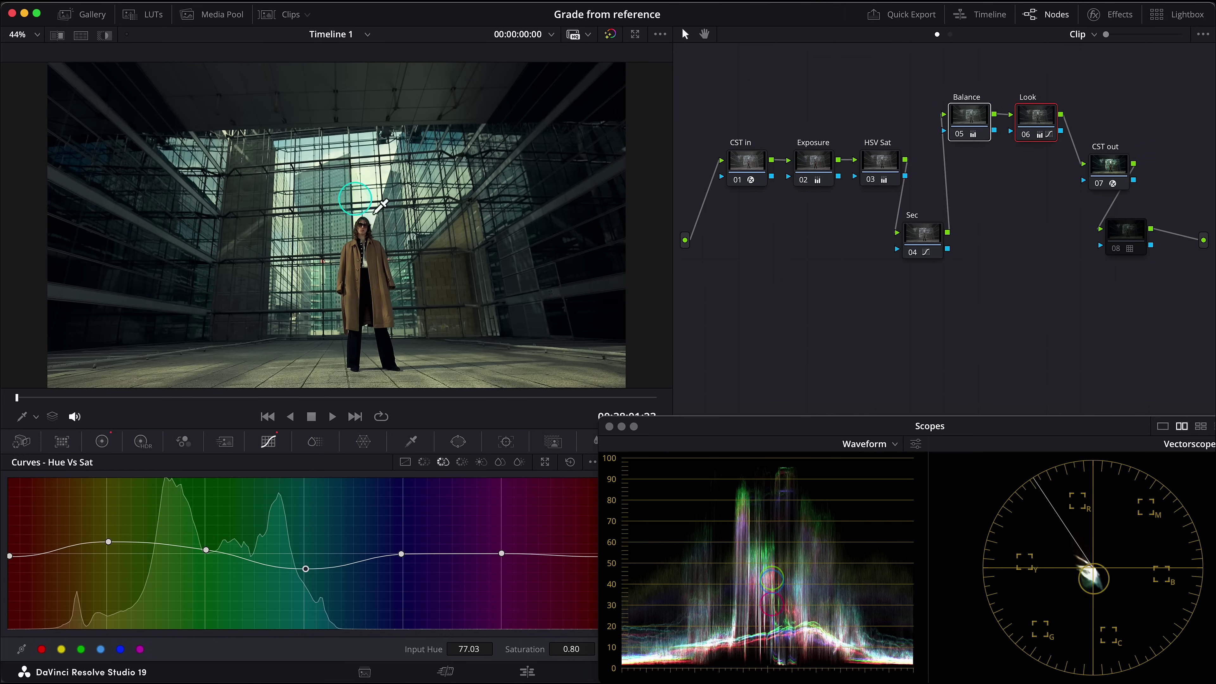
scroll(426, 239, "down", 2)
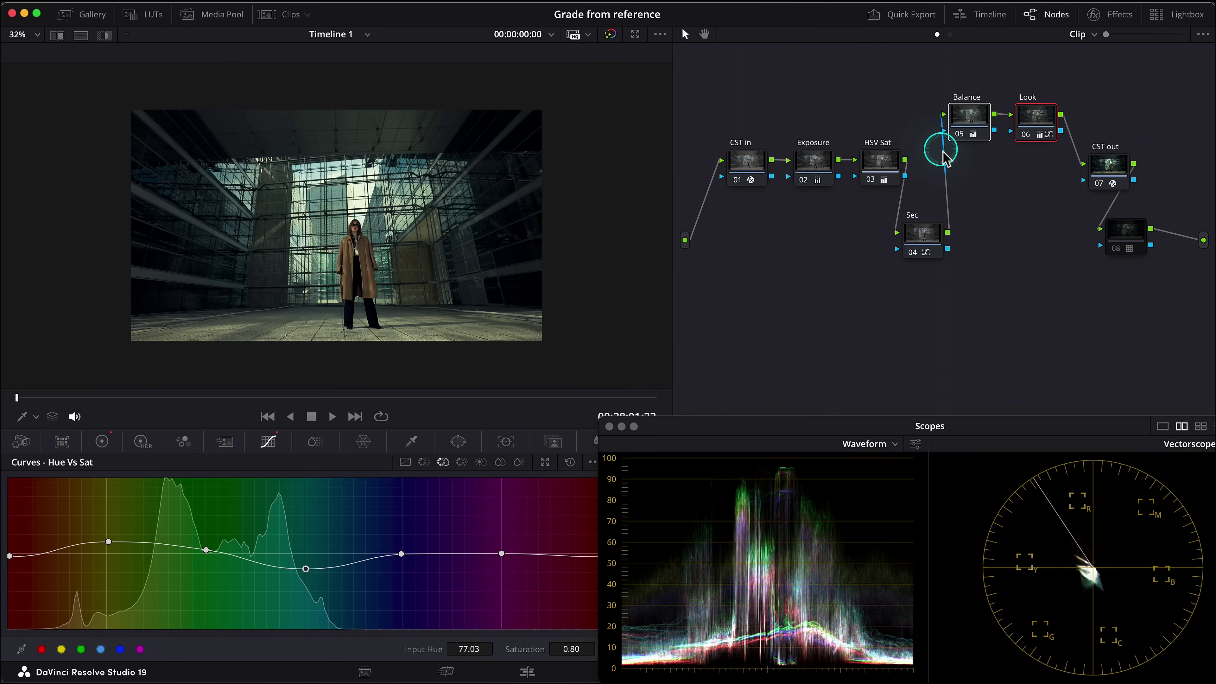
key("ctrl+d")
key("ctrl+d")
key("ctrl+d")
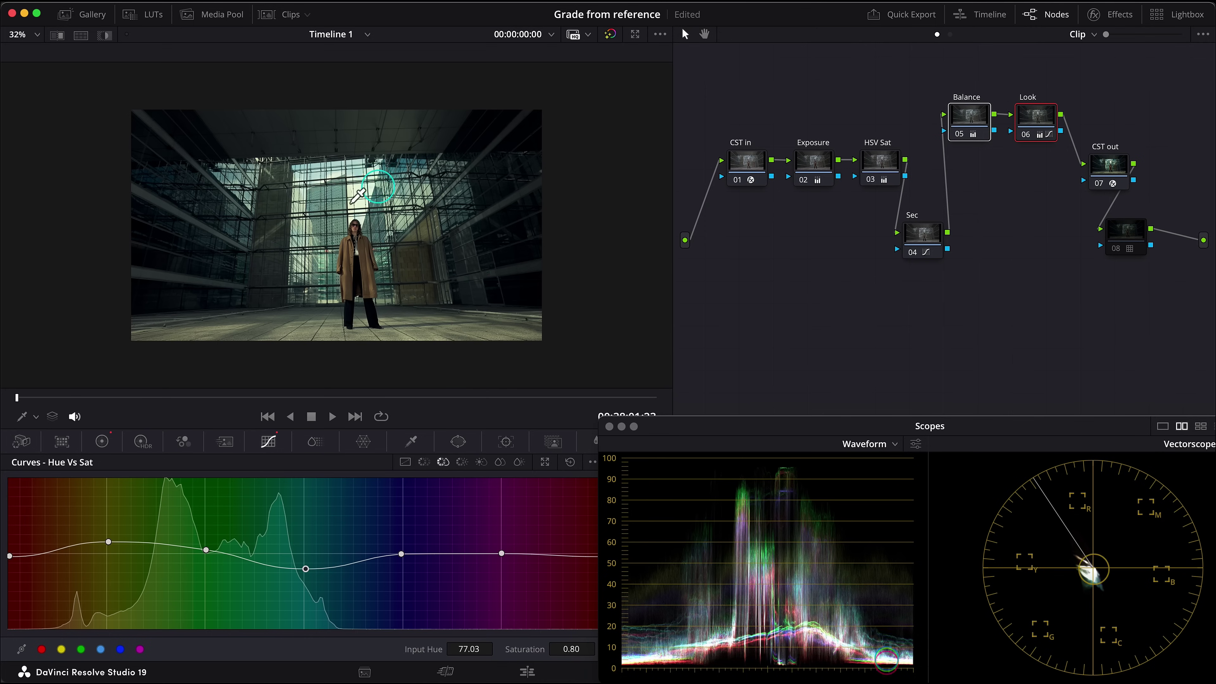
Disable the Exposure, HSV Sat, Sec, Balance and Look nodes together, re-enable only Exposure and fit the image in the viewer.
key("ctrl+d")
left_click_drag(802, 92, 1053, 304)
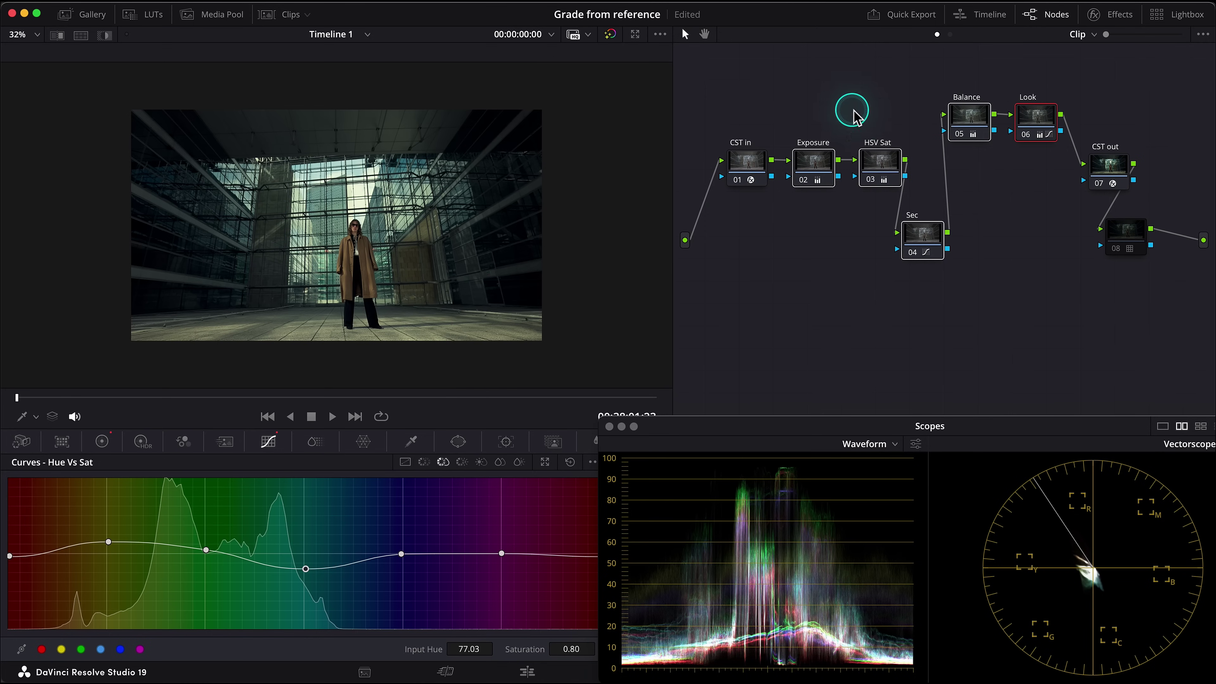
key("ctrl+d")
left_click(816, 165)
key("shift+z")
key("ctrl+d")
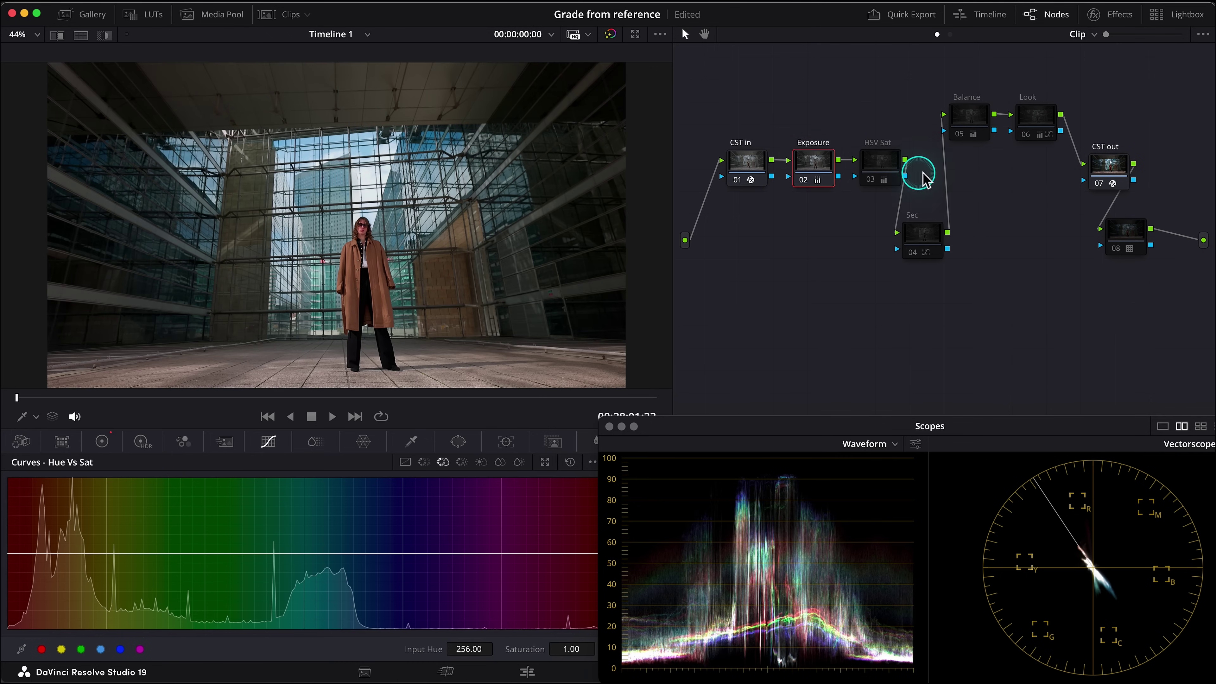
Re-enable the HSV Sat, Sec, Balance and Look nodes one at a time to review what each adds to the image.
left_click(876, 169)
key("ctrl+d")
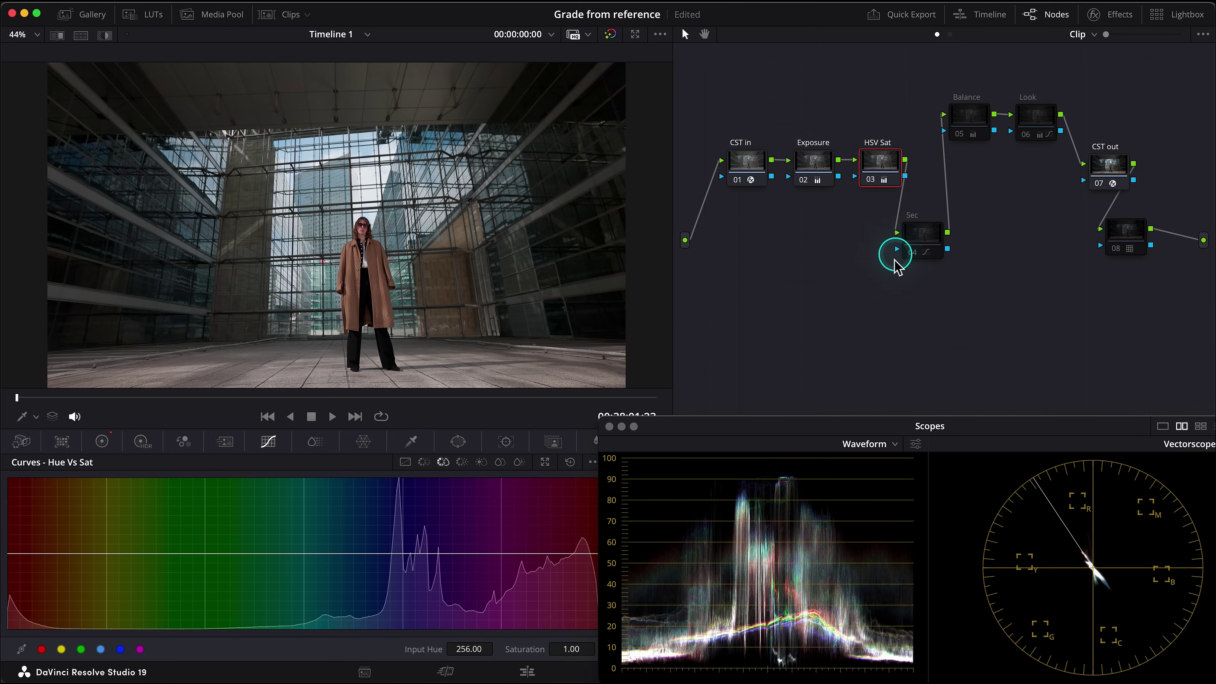
left_click(929, 242)
key("ctrl+d")
left_click(969, 120)
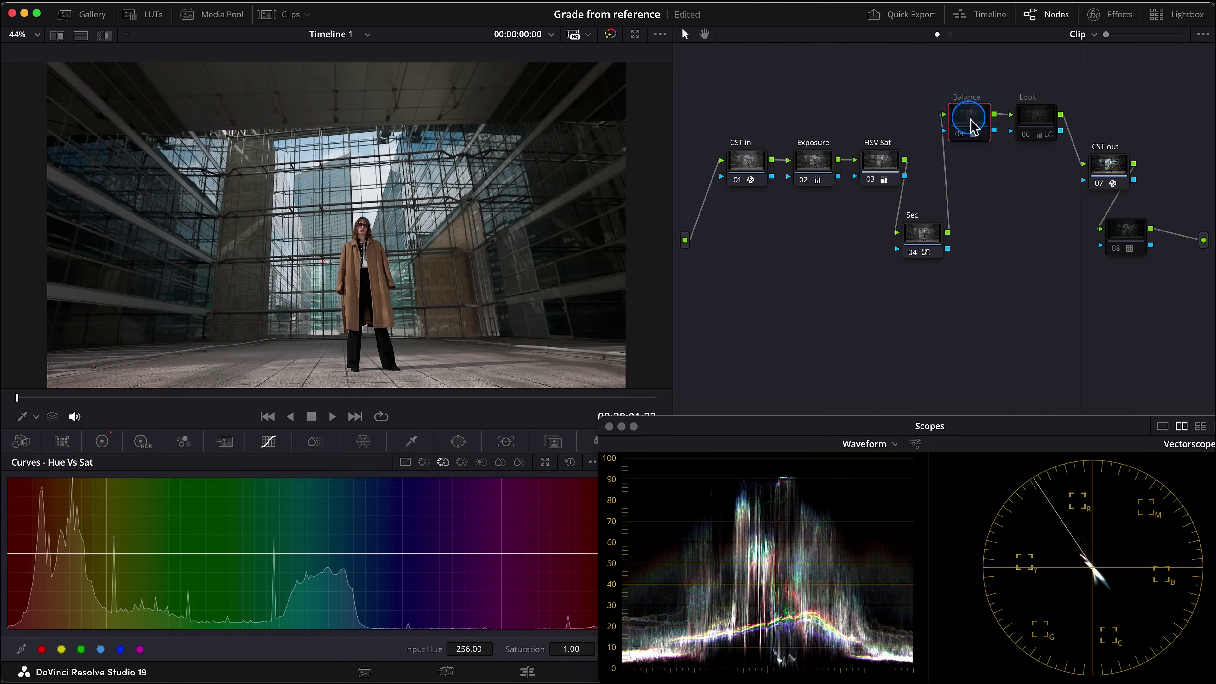
key("ctrl+d")
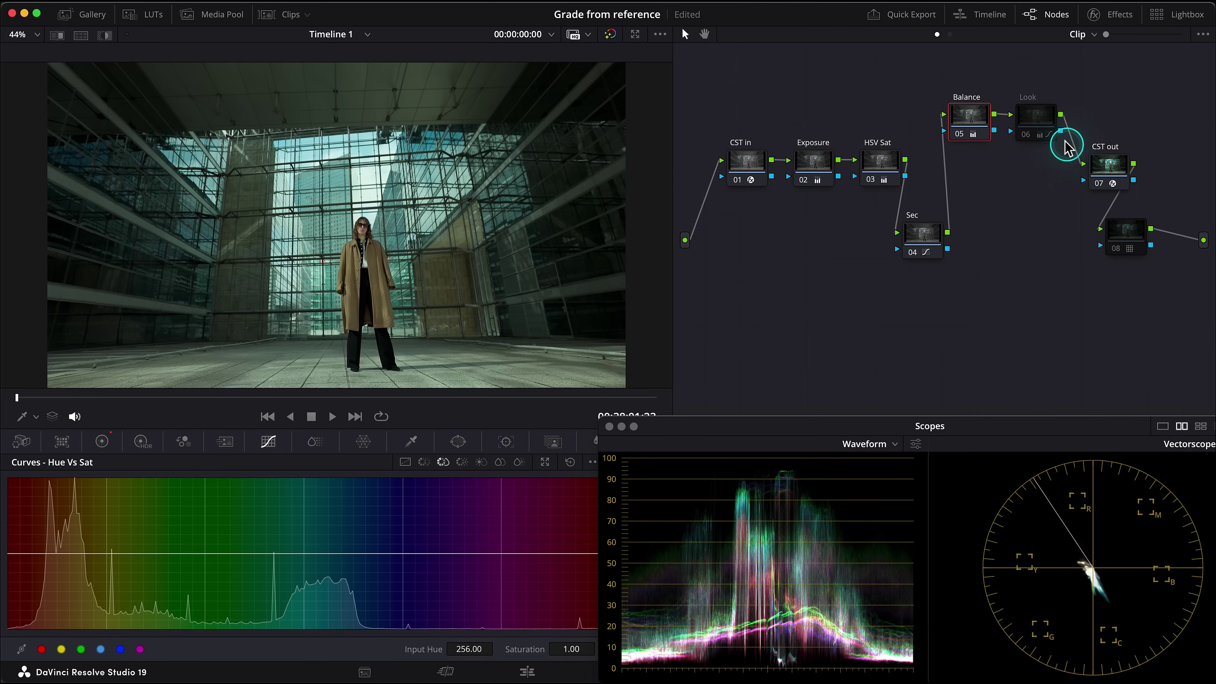
left_click(1041, 115)
key("ctrl+d")
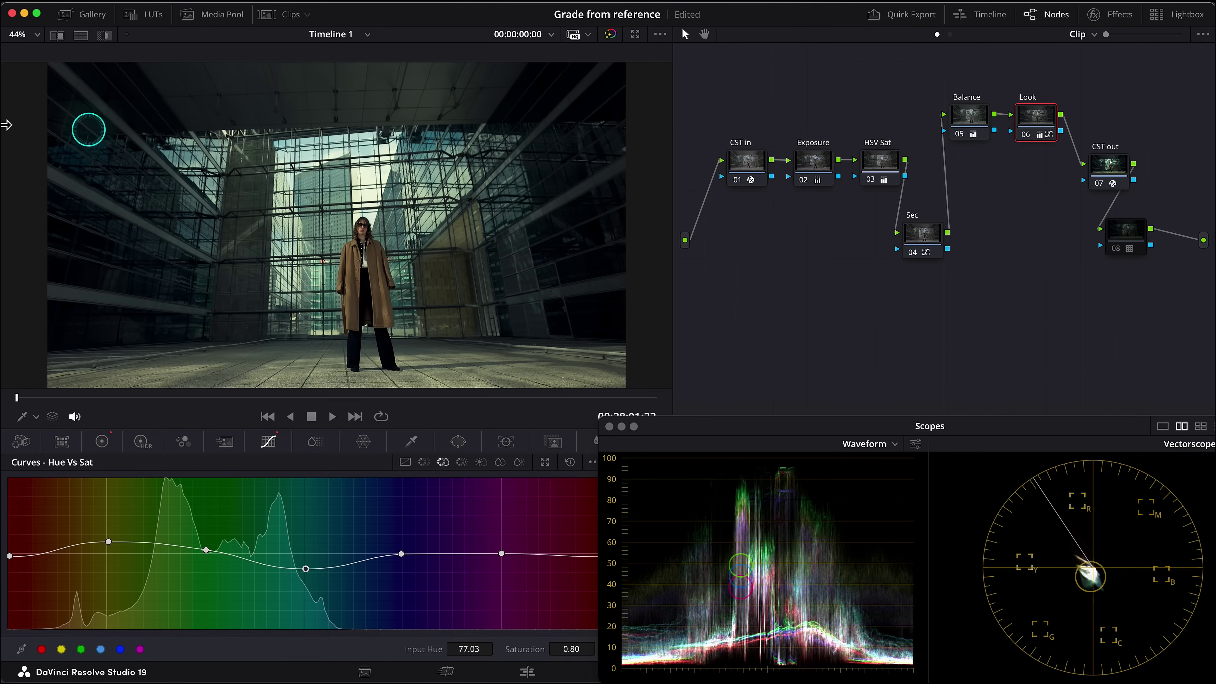
Delete the unlabelled disabled node after CST out and check the full image.
left_click(1110, 236)
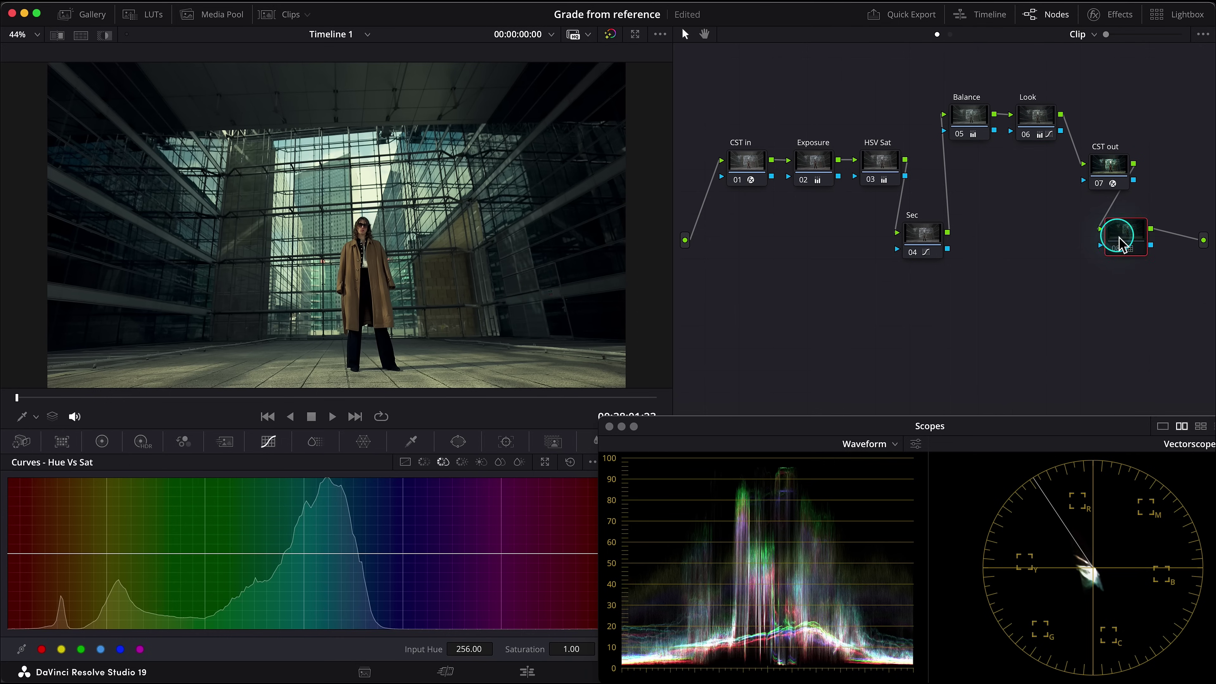
key("Delete")
left_click(900, 233)
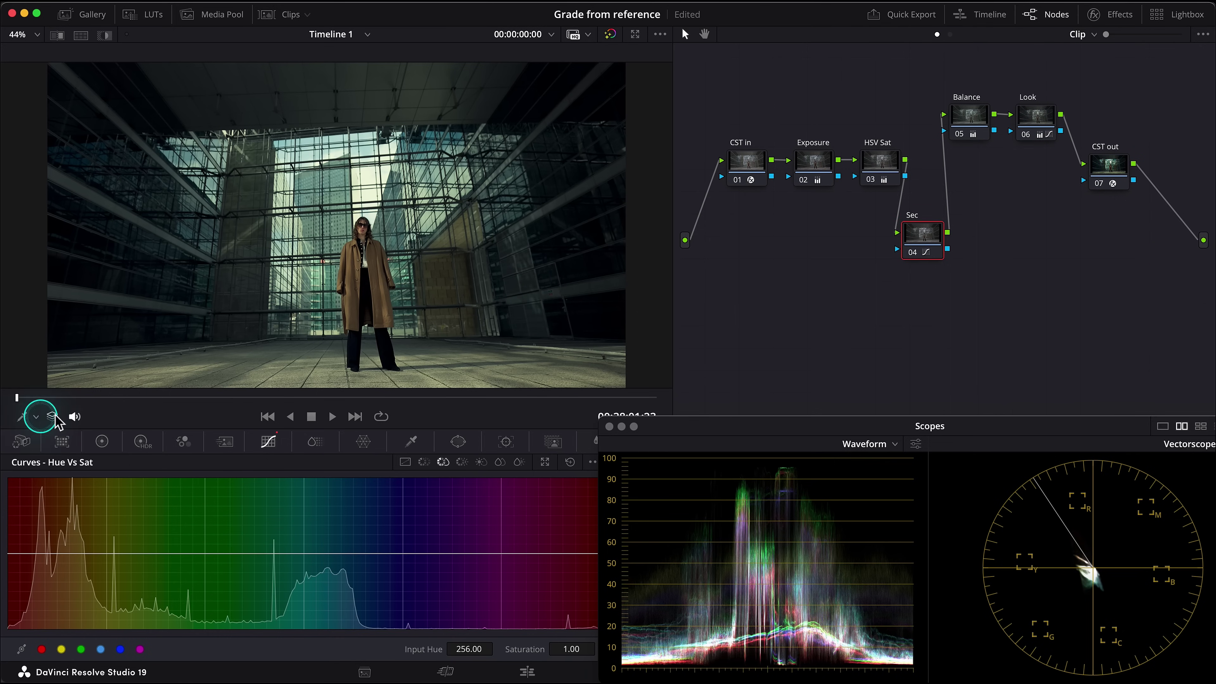
scroll(343, 230, "down", 2)
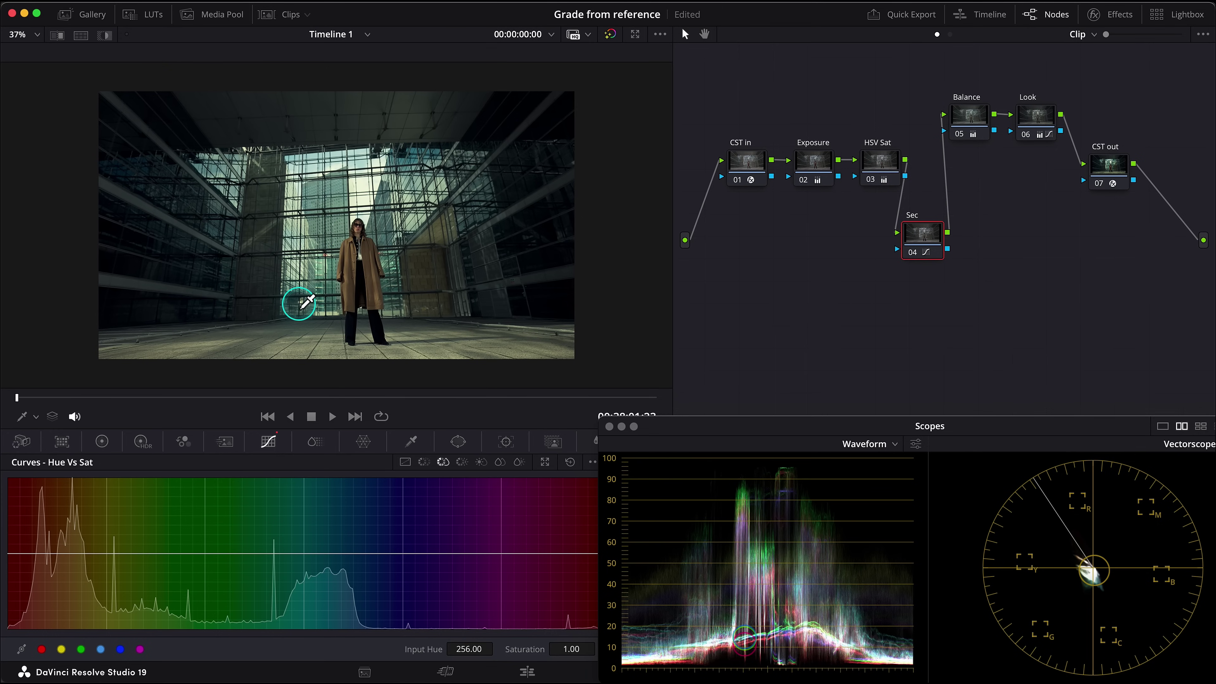
scroll(300, 303, "up", 1)
scroll(308, 300, "up", 1)
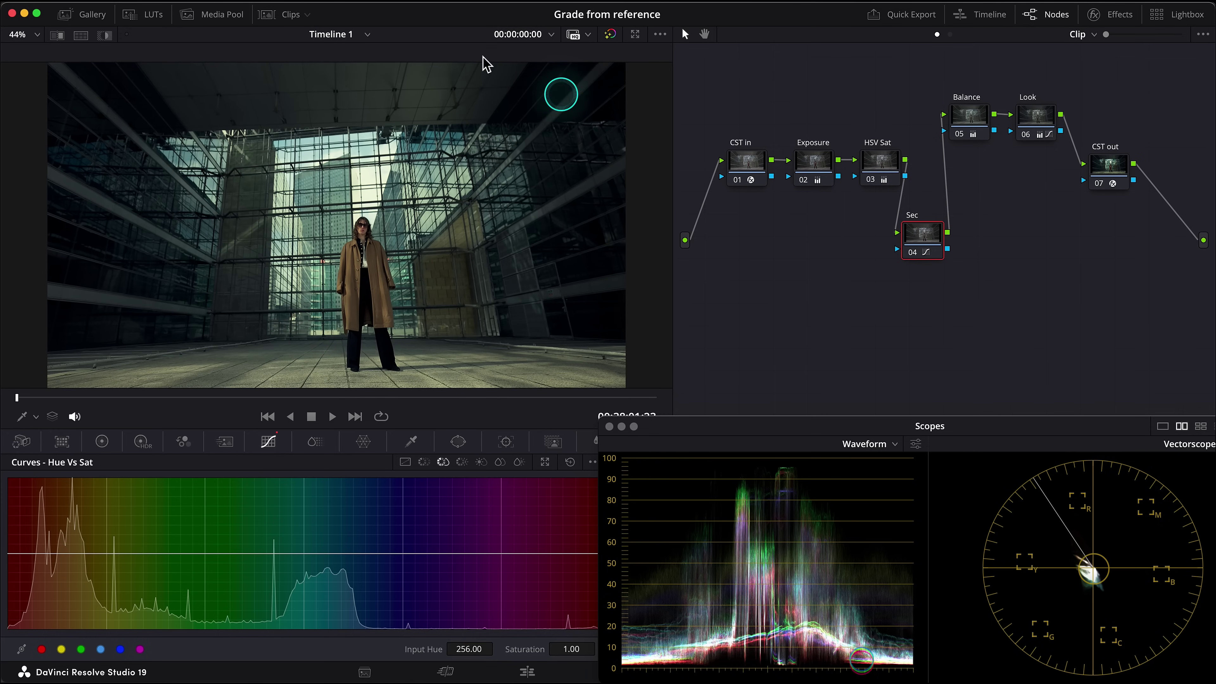
Bypass the whole grade on clip 02, leaving only the Balance and Look nodes enabled.
key("shift+d")
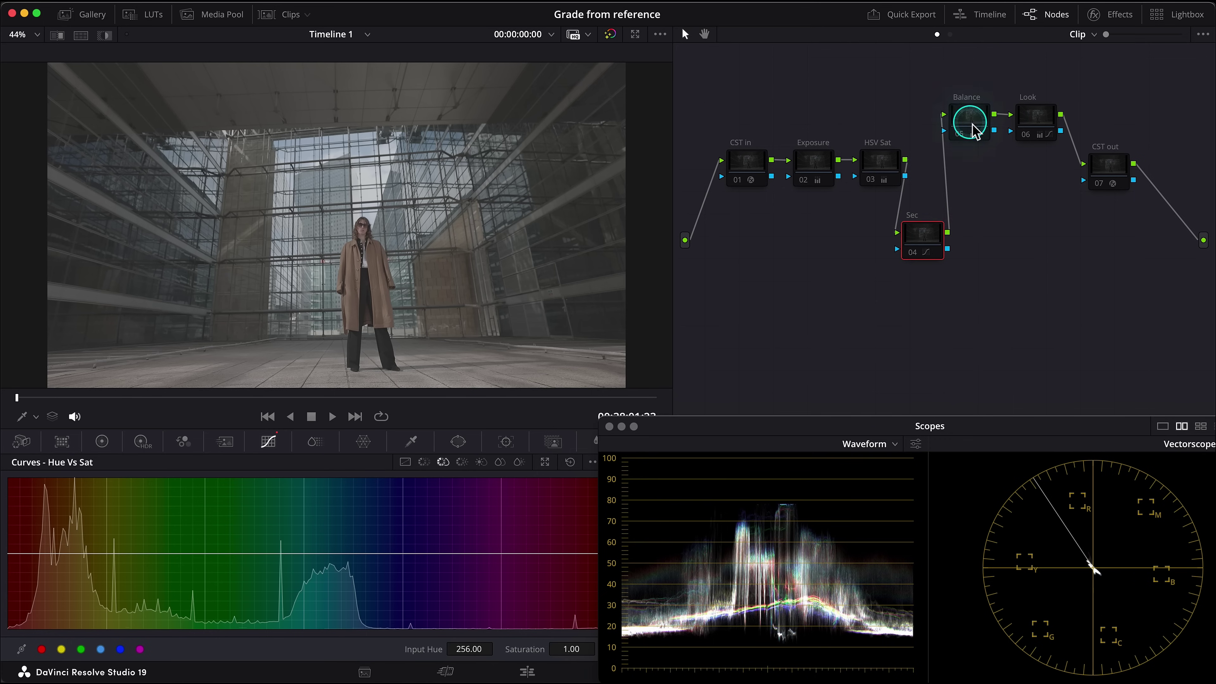
left_click(1037, 118)
key("shift+d")
left_click_drag(1038, 118, 1038, 115)
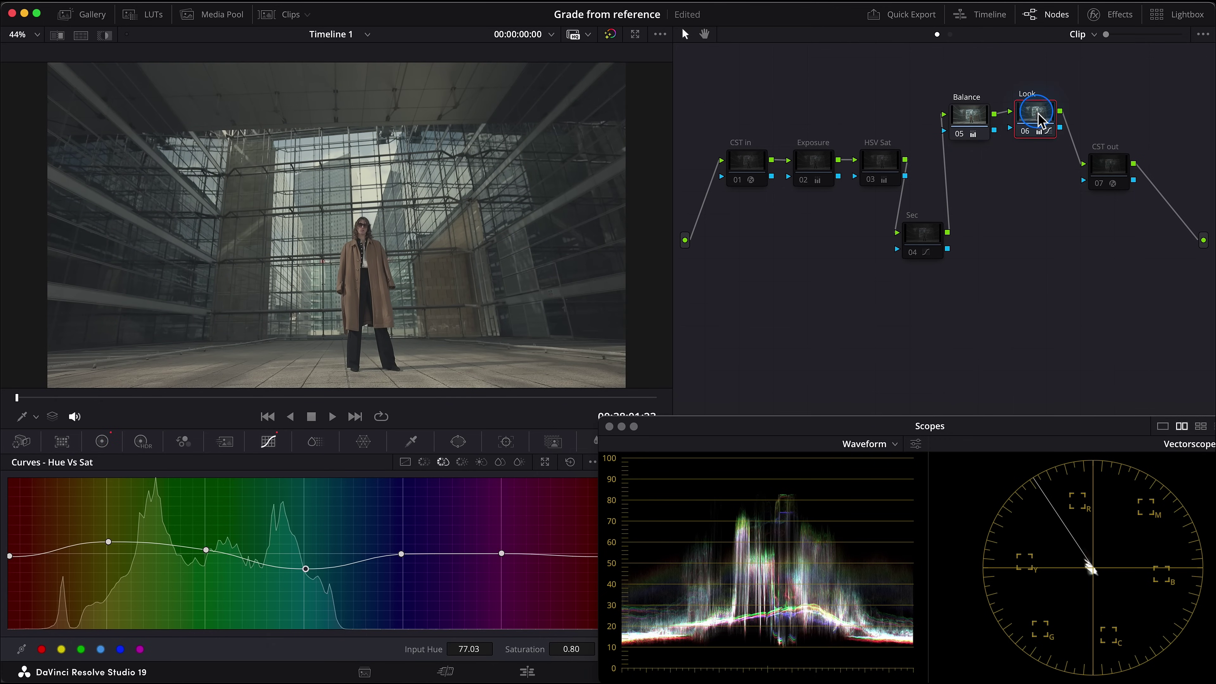
Generate a 65 Point Cube LUT from clip 02 and save it as CINE VN in the LUTS folder.
left_click(287, 15)
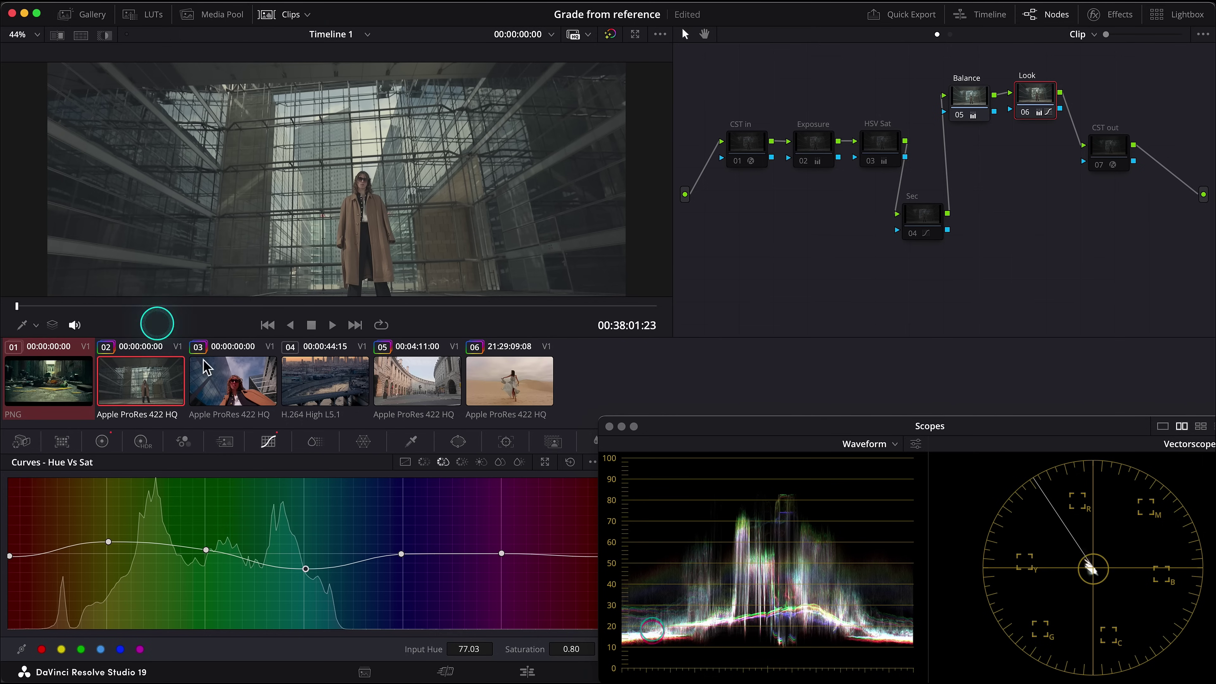
right_click(124, 390)
mouse_move(211, 443)
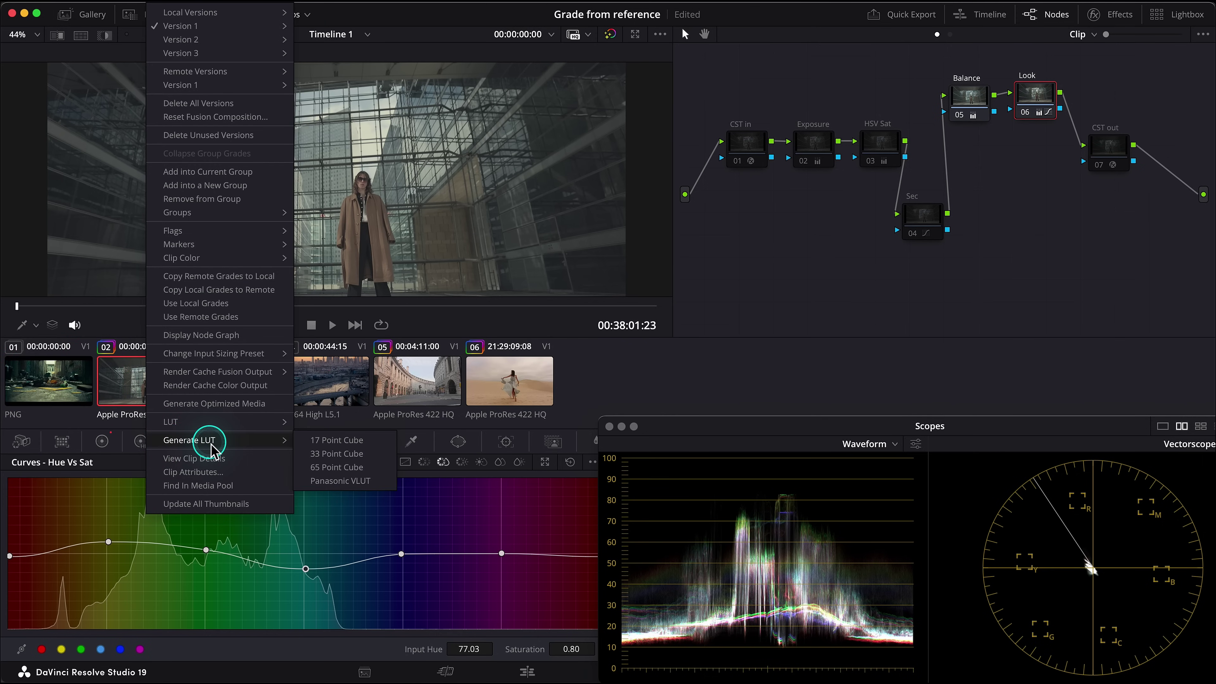
left_click(357, 469)
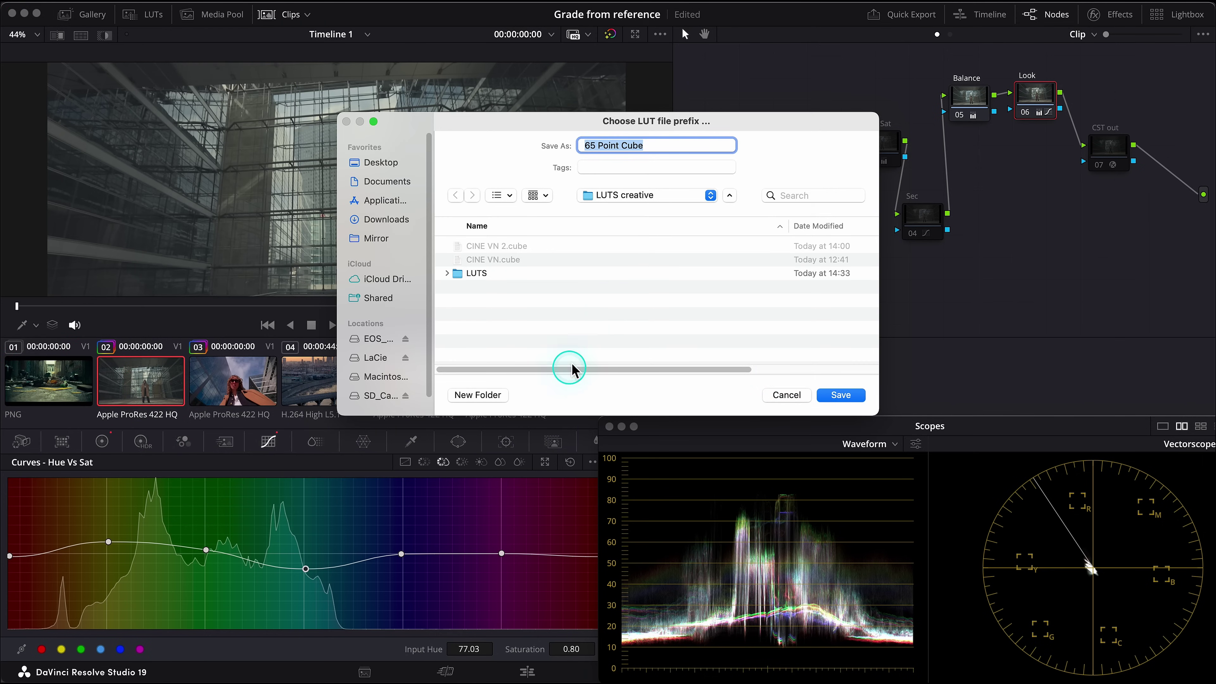
double_click(457, 274)
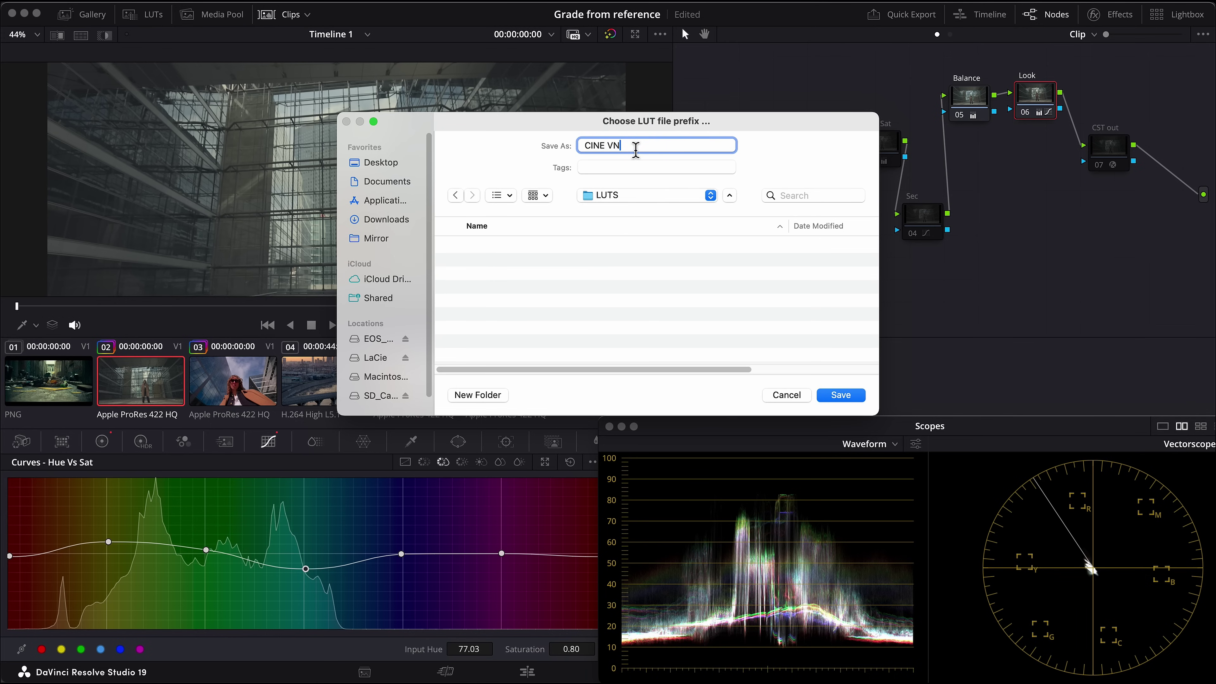
left_click(841, 395)
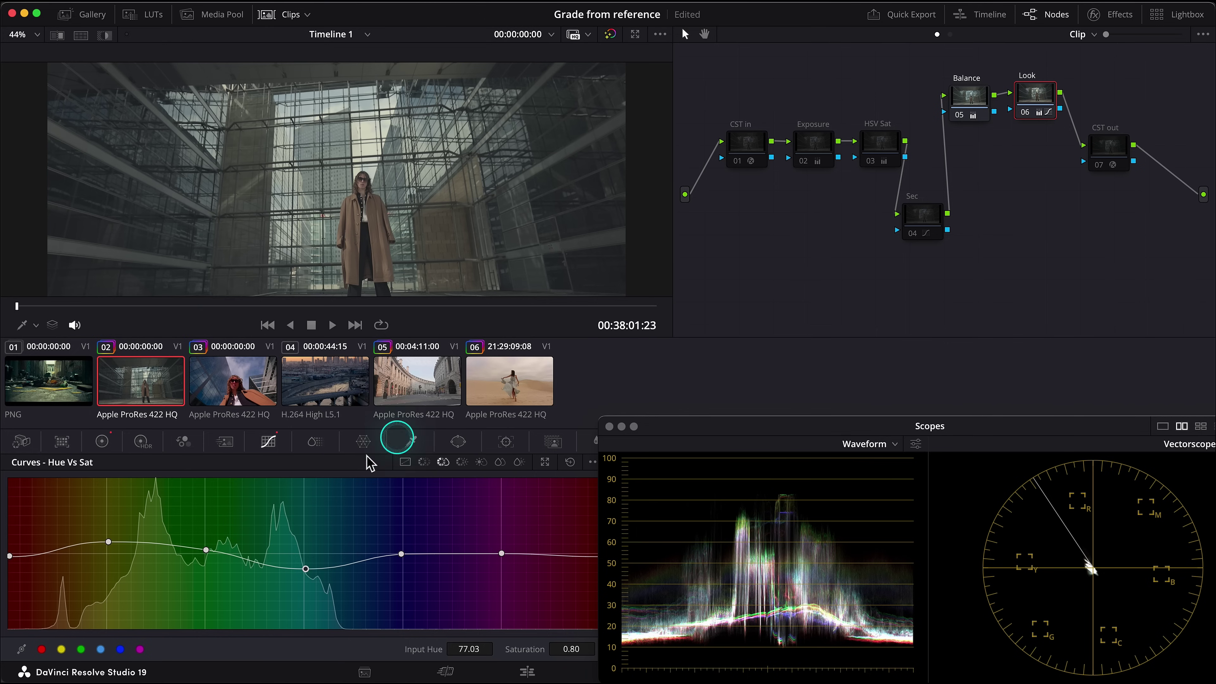
Open the Custom LUT folder under MY OWN, show it in Finder and arrange it beside the exported LUT's LUTS folder.
left_click(151, 19)
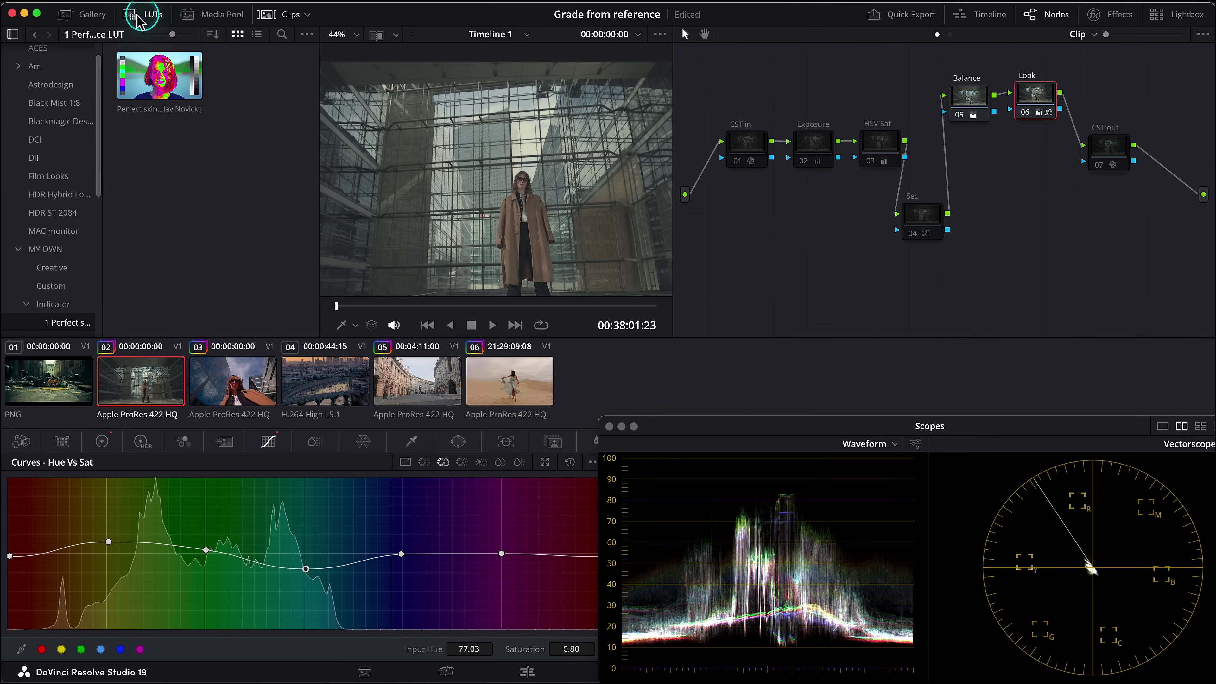
left_click(50, 285)
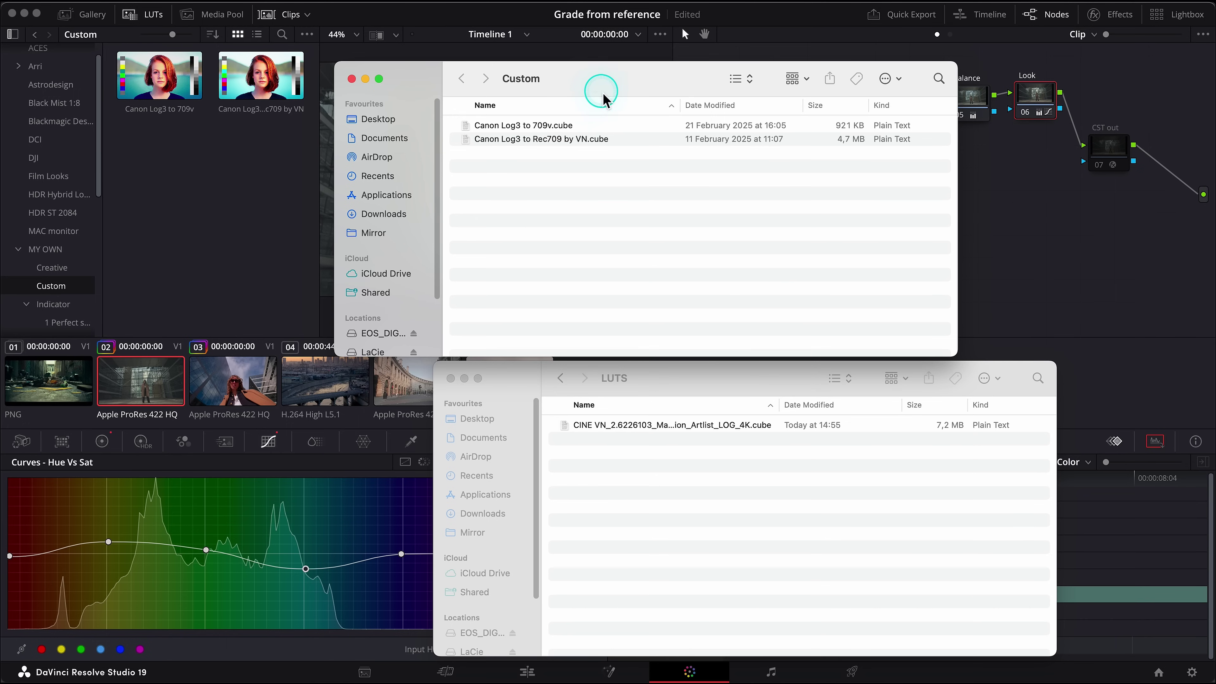
left_click_drag(604, 96, 516, 86)
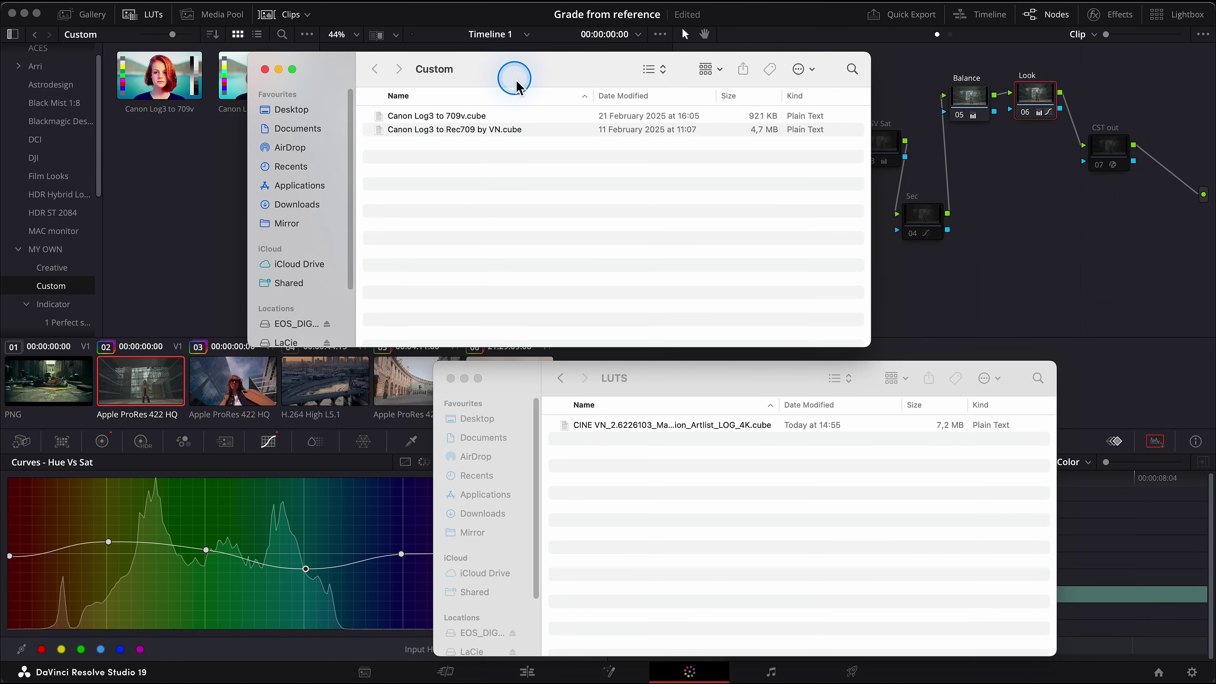
left_click(645, 395)
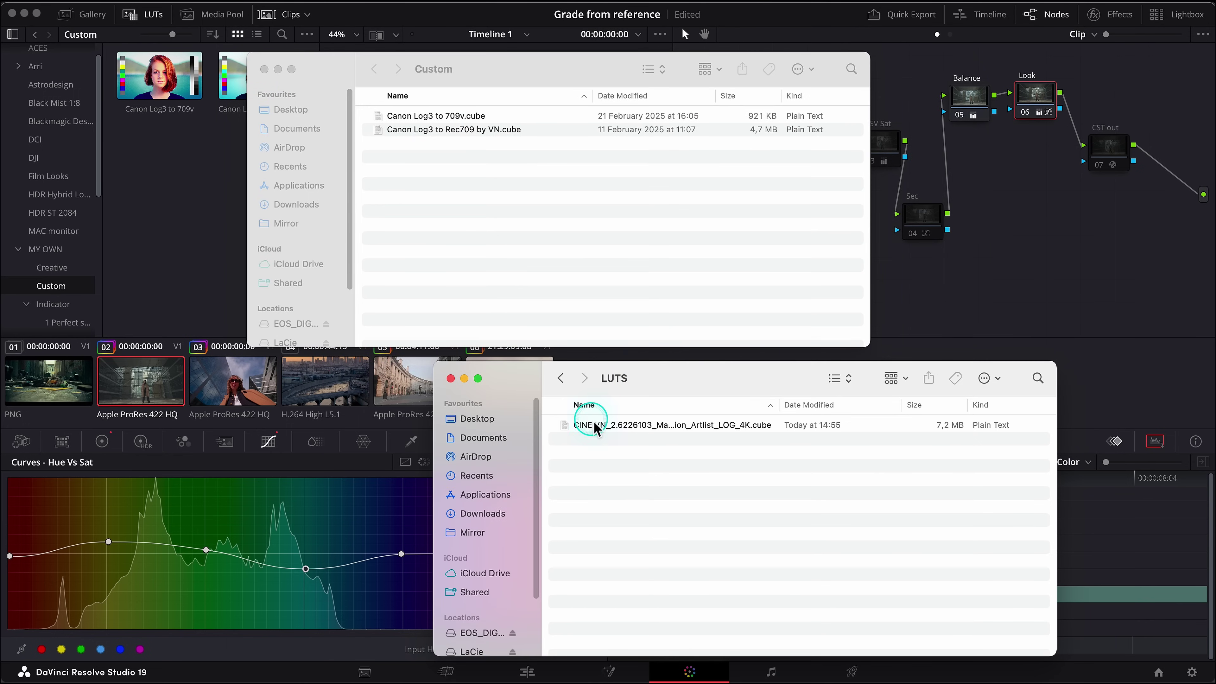
Rename the exported LUT file to CINE VN.cube and copy it into the Custom folder.
right_click(594, 424)
left_click(622, 584)
right_click(437, 165)
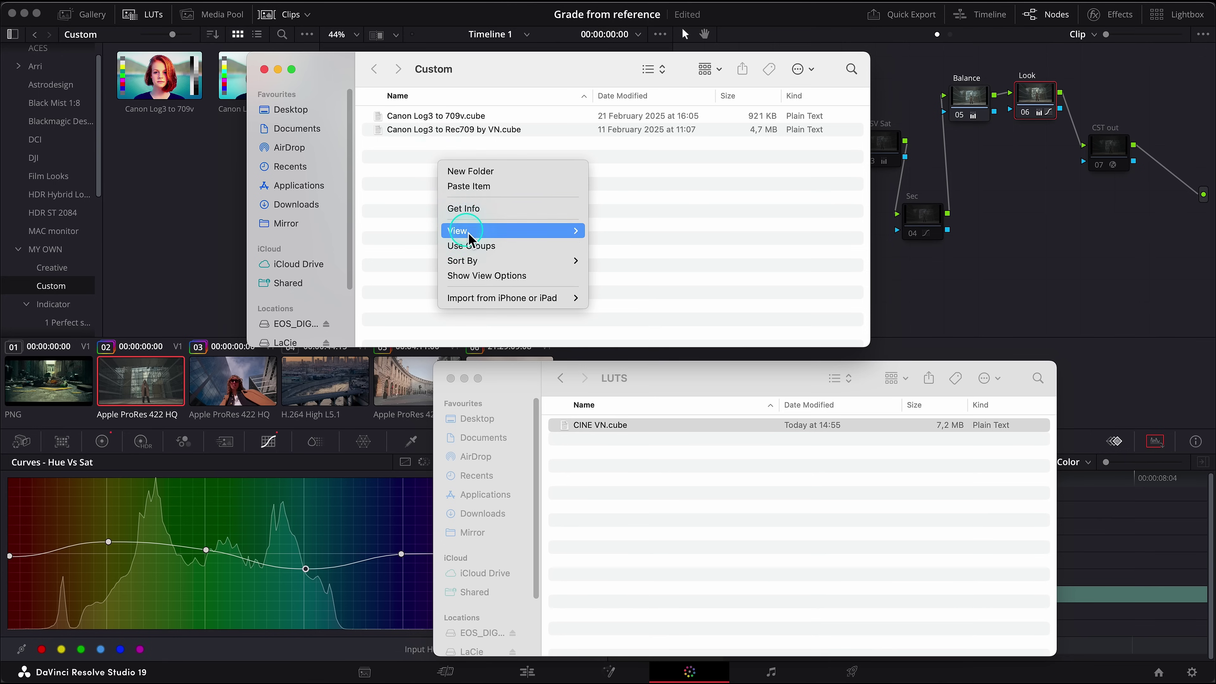
left_click(510, 185)
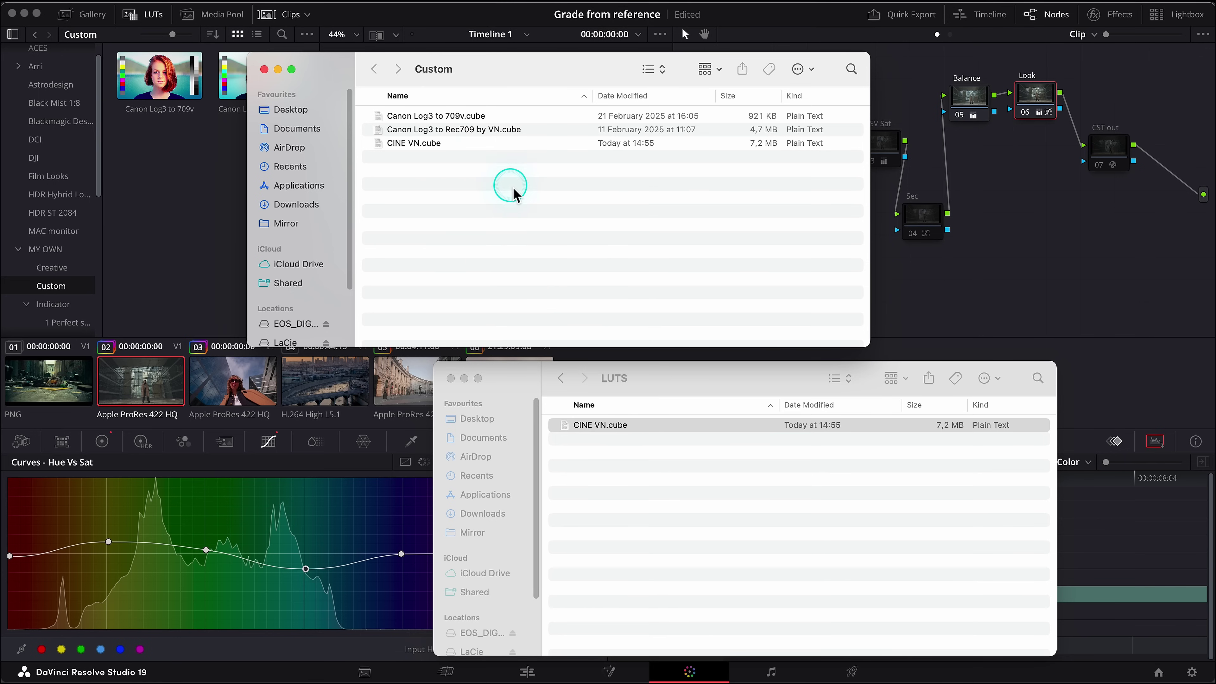
Return to DaVinci Resolve and refresh the Custom LUT folder to load CINE VN.
left_click(352, 38)
right_click(198, 167)
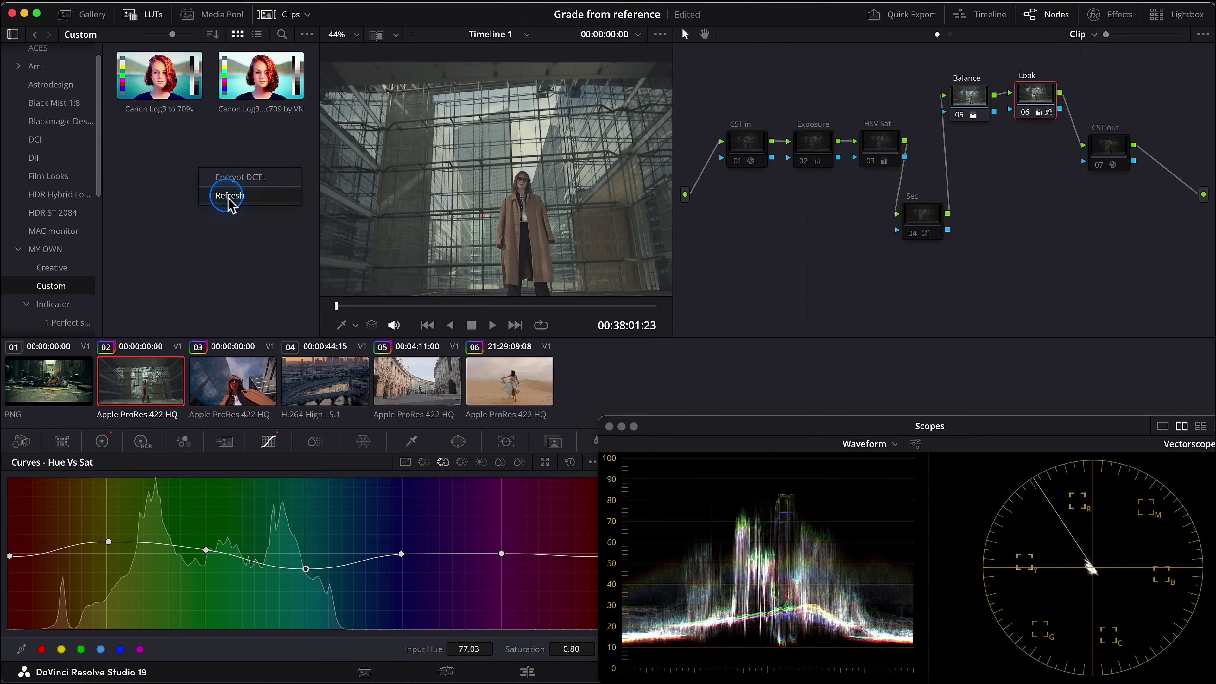
left_click(230, 195)
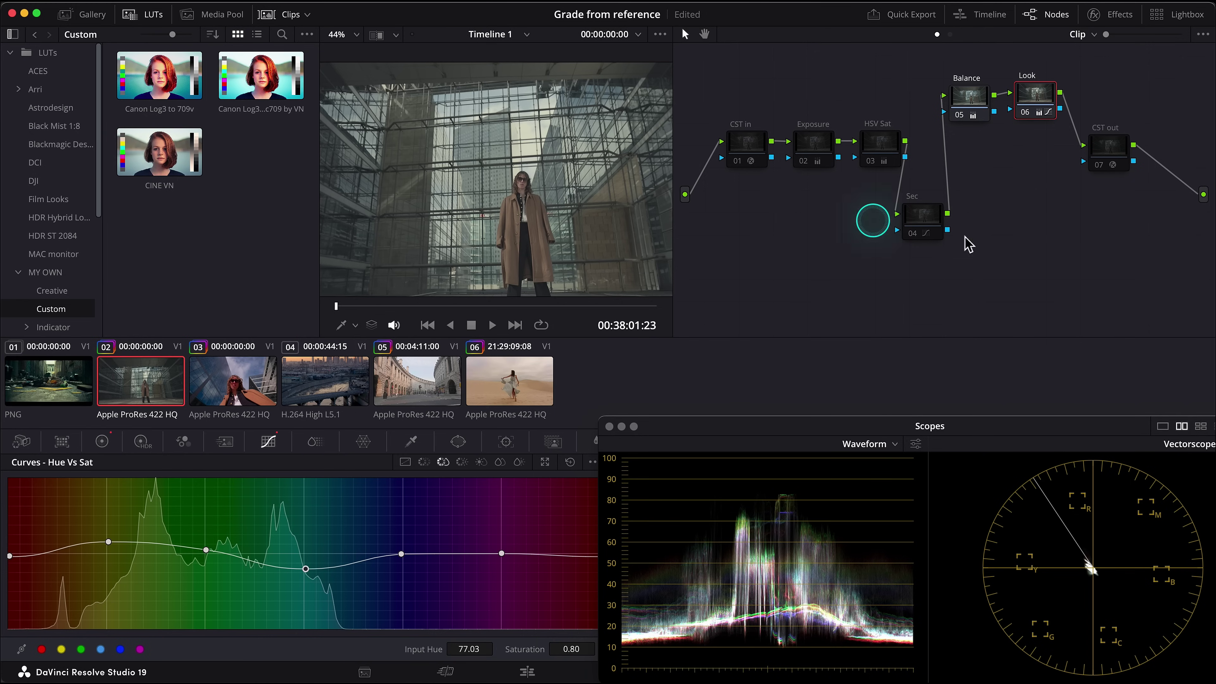
Turn the other nodes of clip 02 back on and disable only the Balance and Look nodes.
left_click(969, 98, "shift")
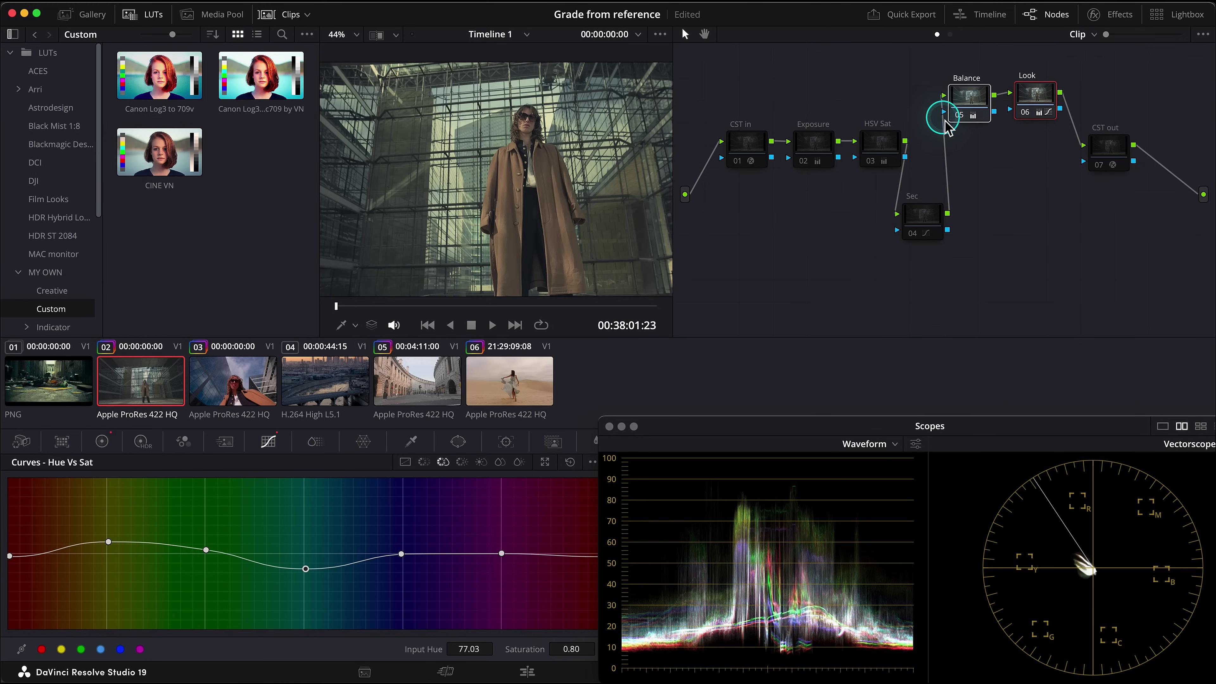
left_click_drag(969, 98, 982, 96)
left_click(924, 236)
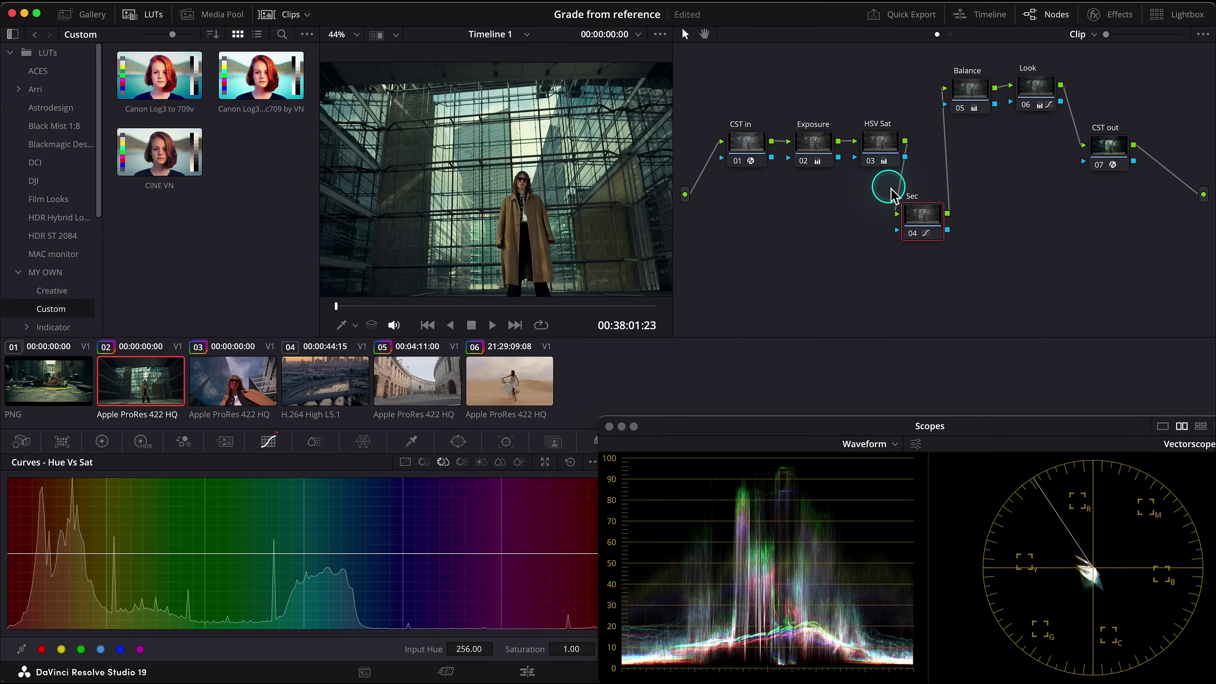
key("shift+z")
left_click_drag(1095, 75, 966, 94)
key("ctrl+d")
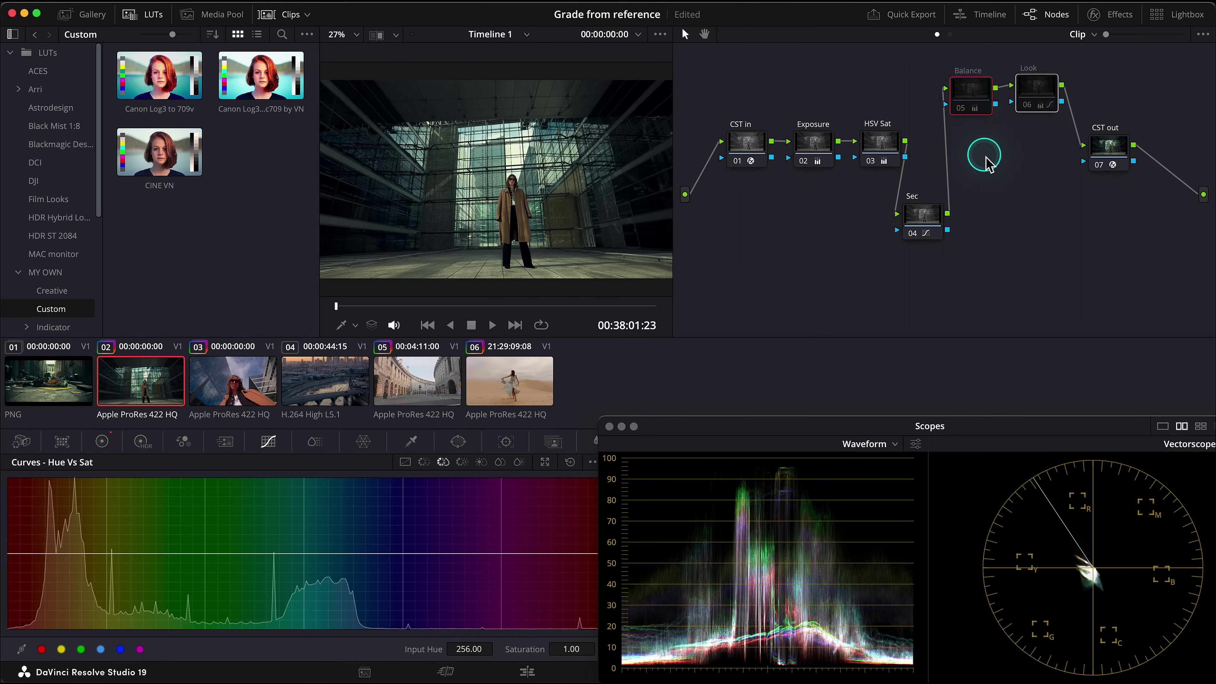
Add a serial node labelled LUT after Sec, apply the CINE VN LUT to it and close the LUT browser.
left_click_drag(923, 223, 918, 225)
key("alt+s")
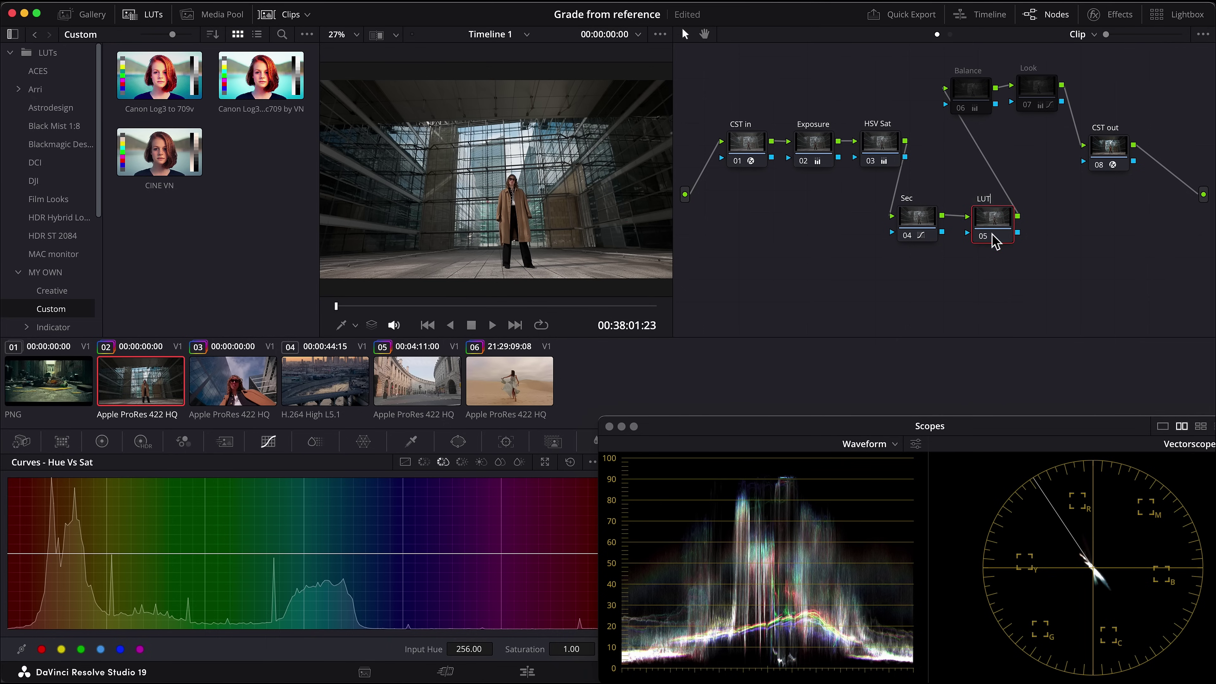
left_click_drag(159, 152, 992, 221)
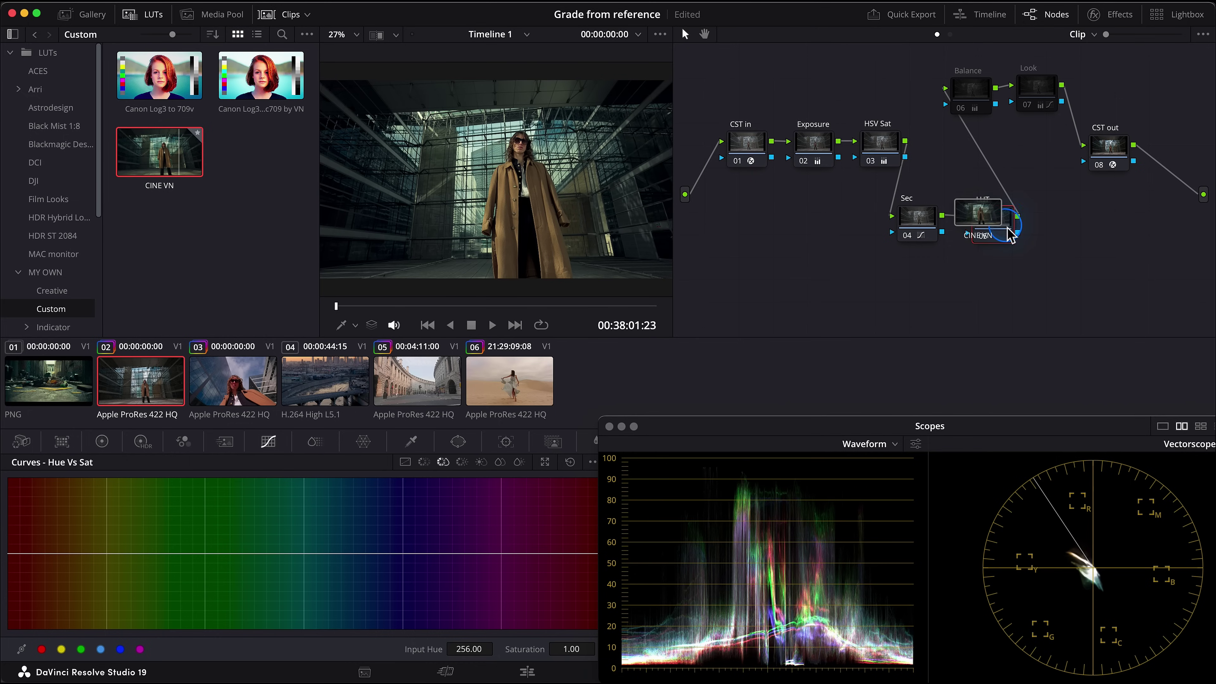
left_click(151, 14)
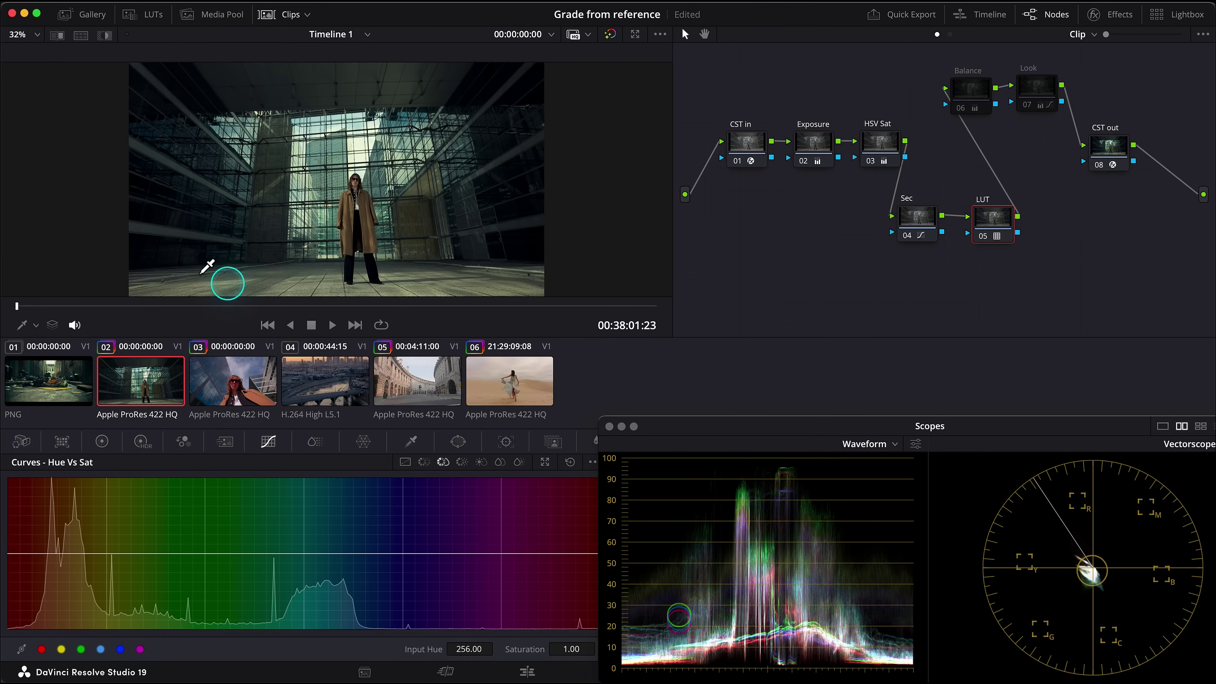
Move clip 02 to 00:00:02:10 and compare the image with the LUT node off and on.
left_click_drag(137, 316, 179, 325)
left_click(1000, 222)
key("ctrl+d")
key("ctrl+d")
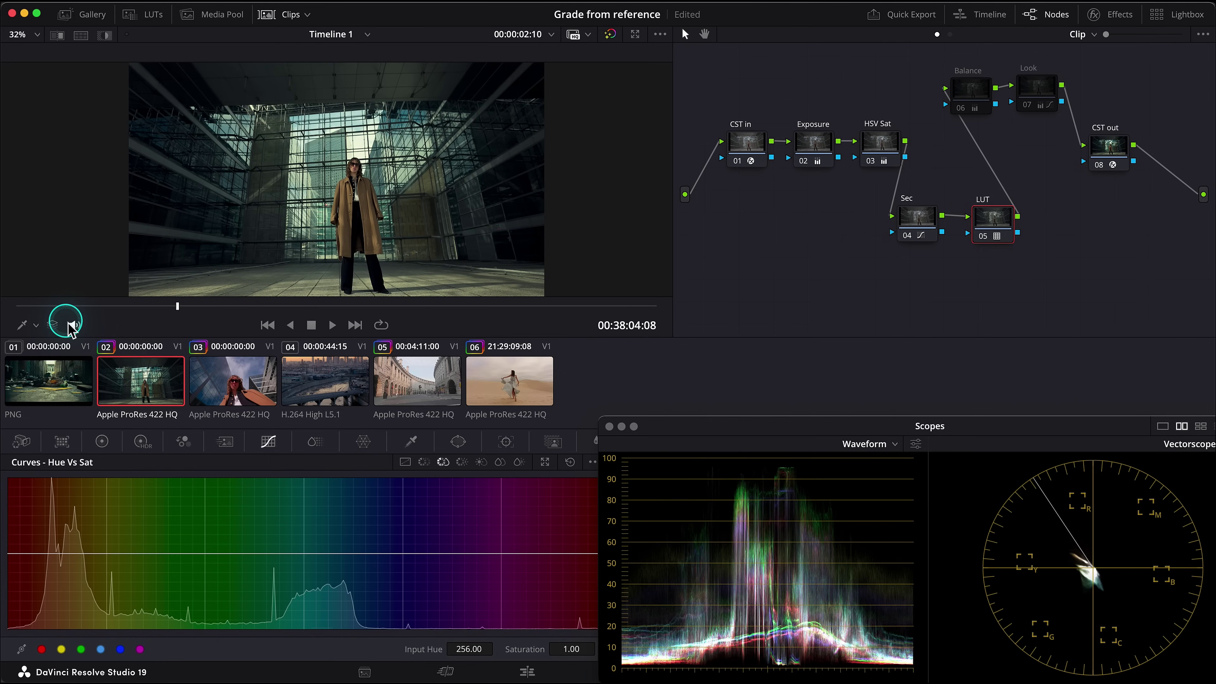
Compare clip 02 with reference clip 01, viewing each alone and sweeping an image wipe between them.
left_click(67, 386)
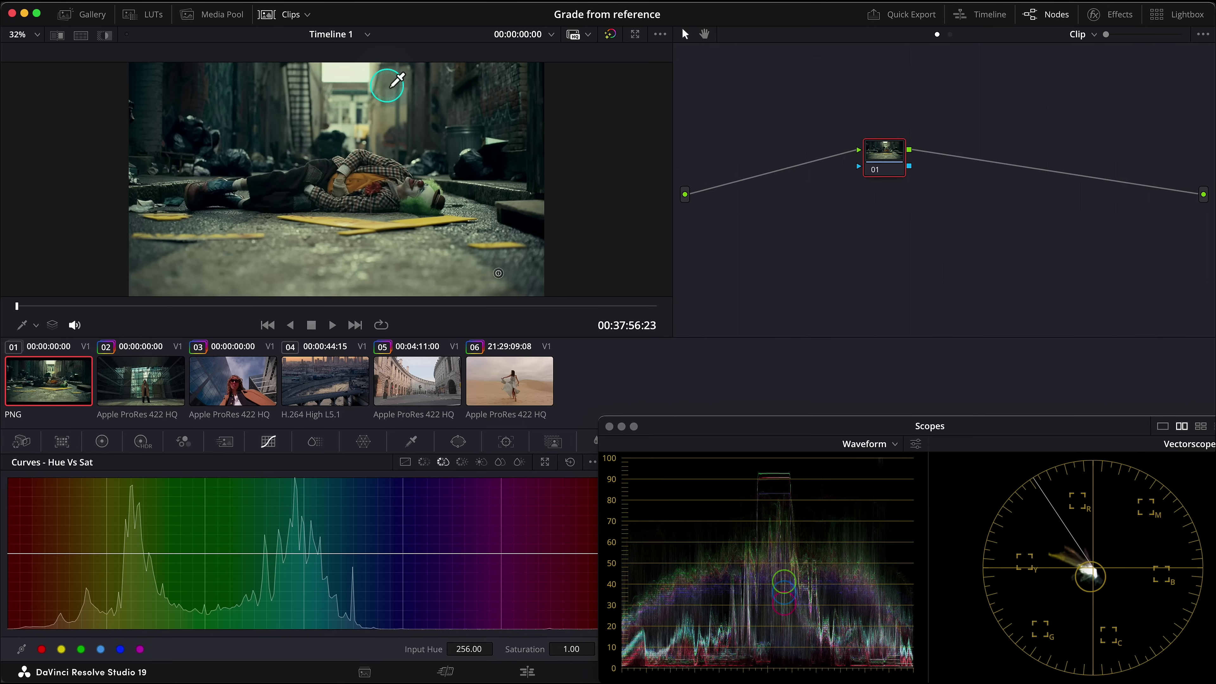
left_click(142, 383)
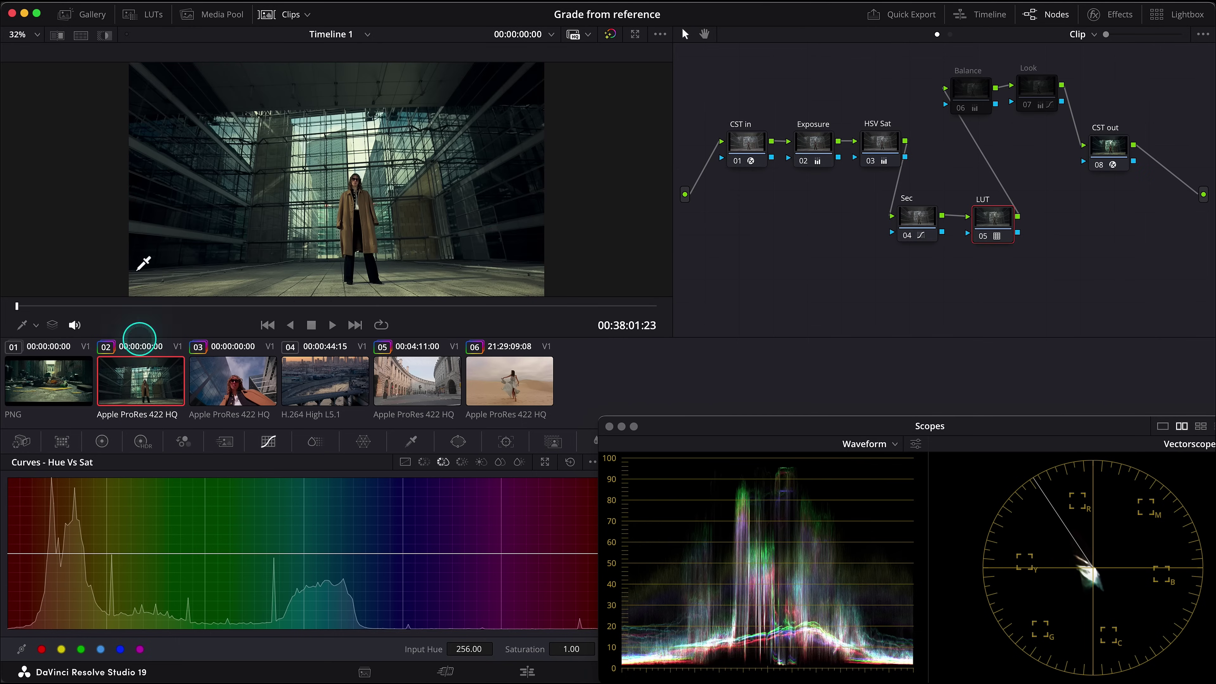
left_click(58, 36)
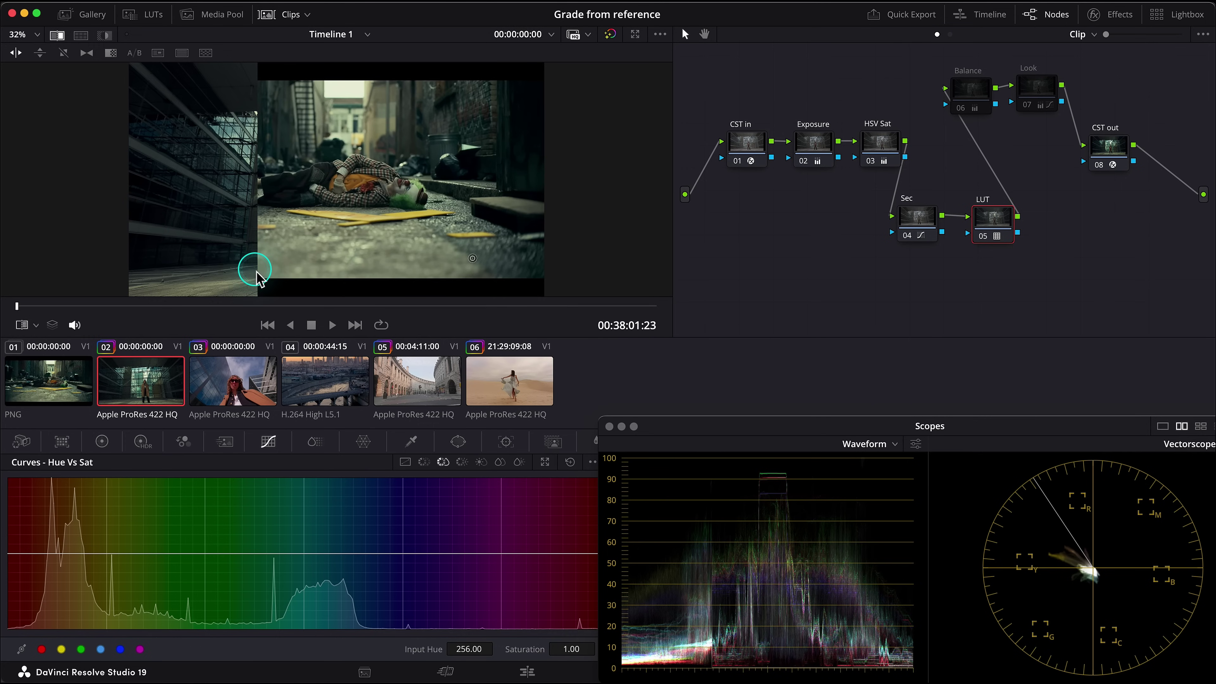
left_click_drag(261, 276, 585, 270)
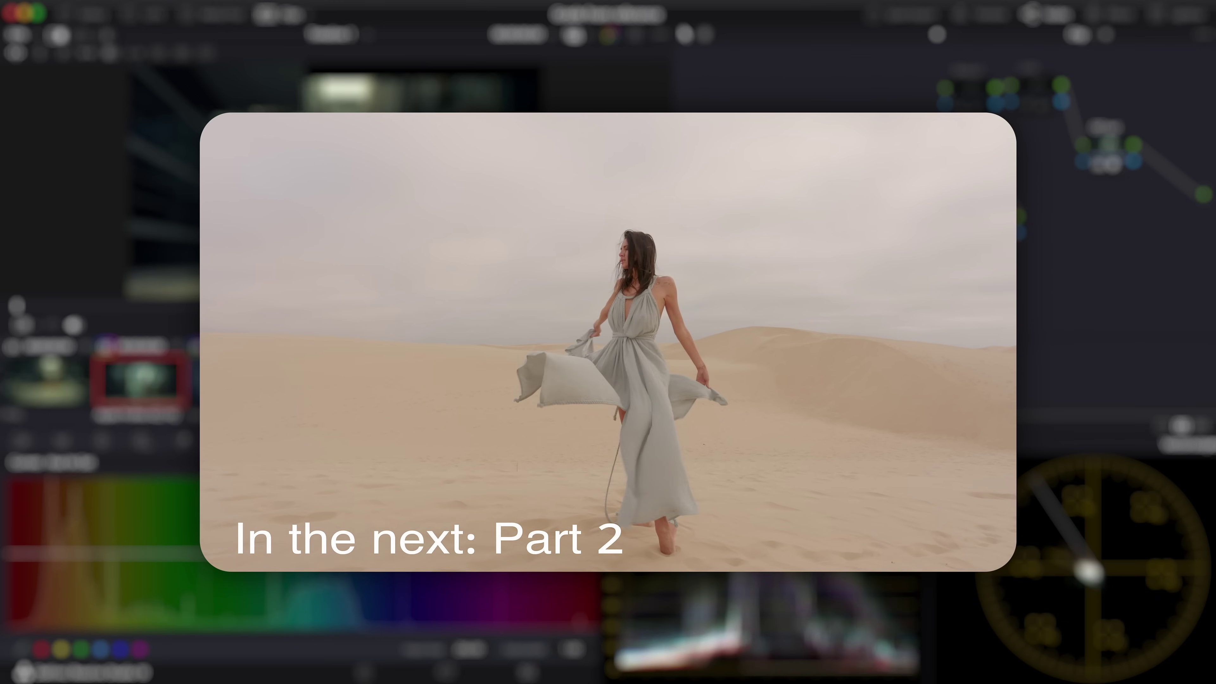